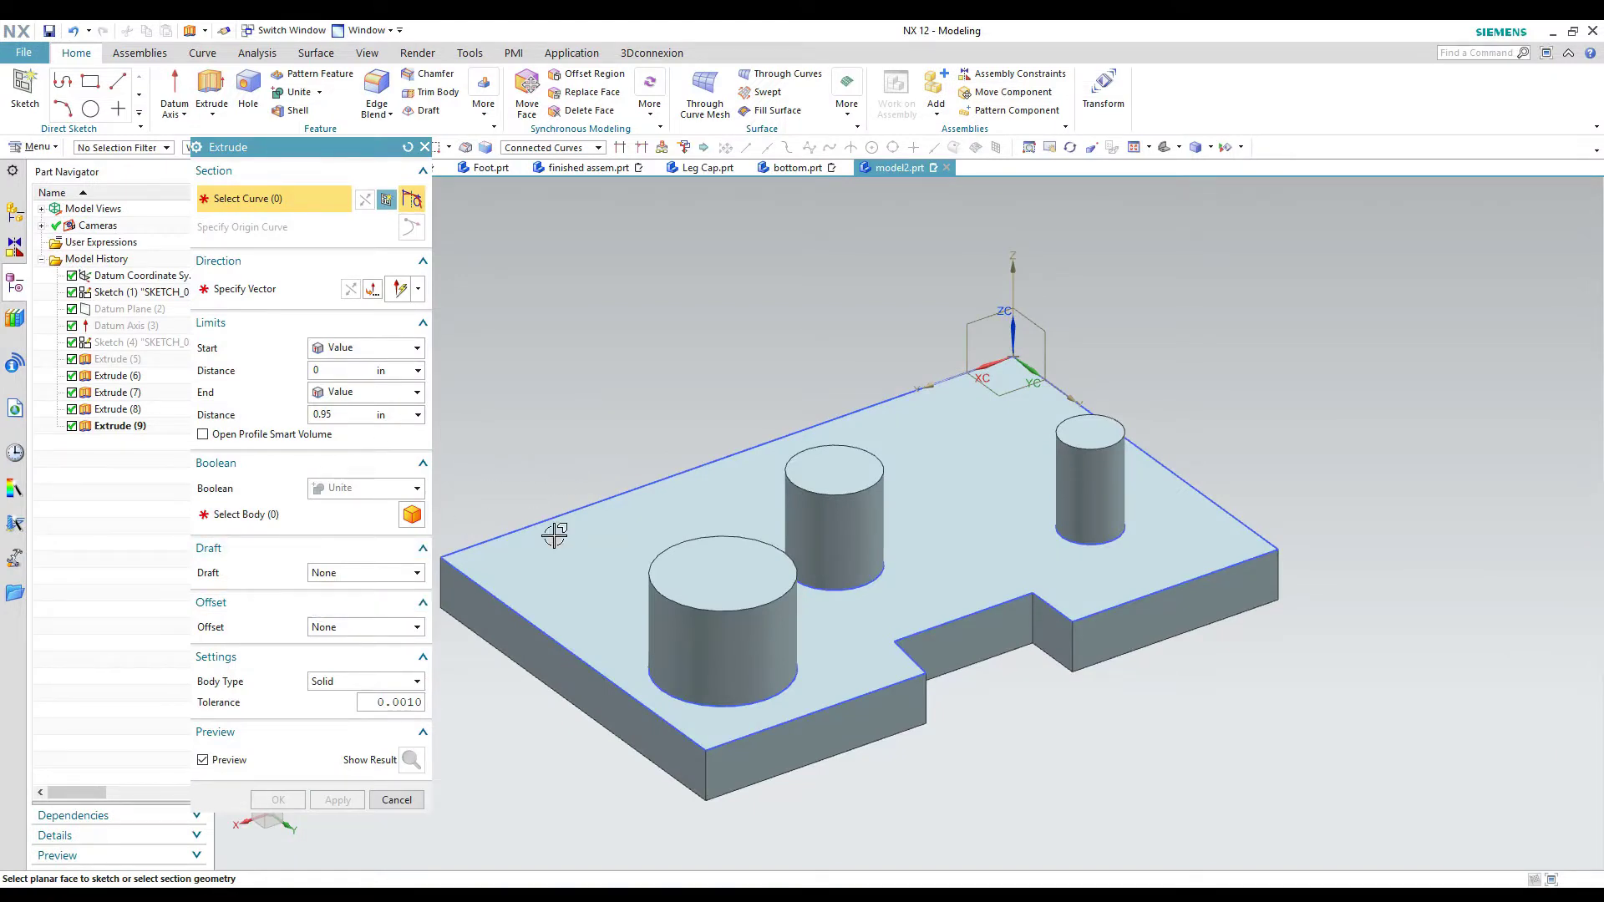
Cancel the open Extrude command and delete the base plate and three cylinder features, Extrude (6) through Extrude (9), leaving the sketch.
click(396, 799)
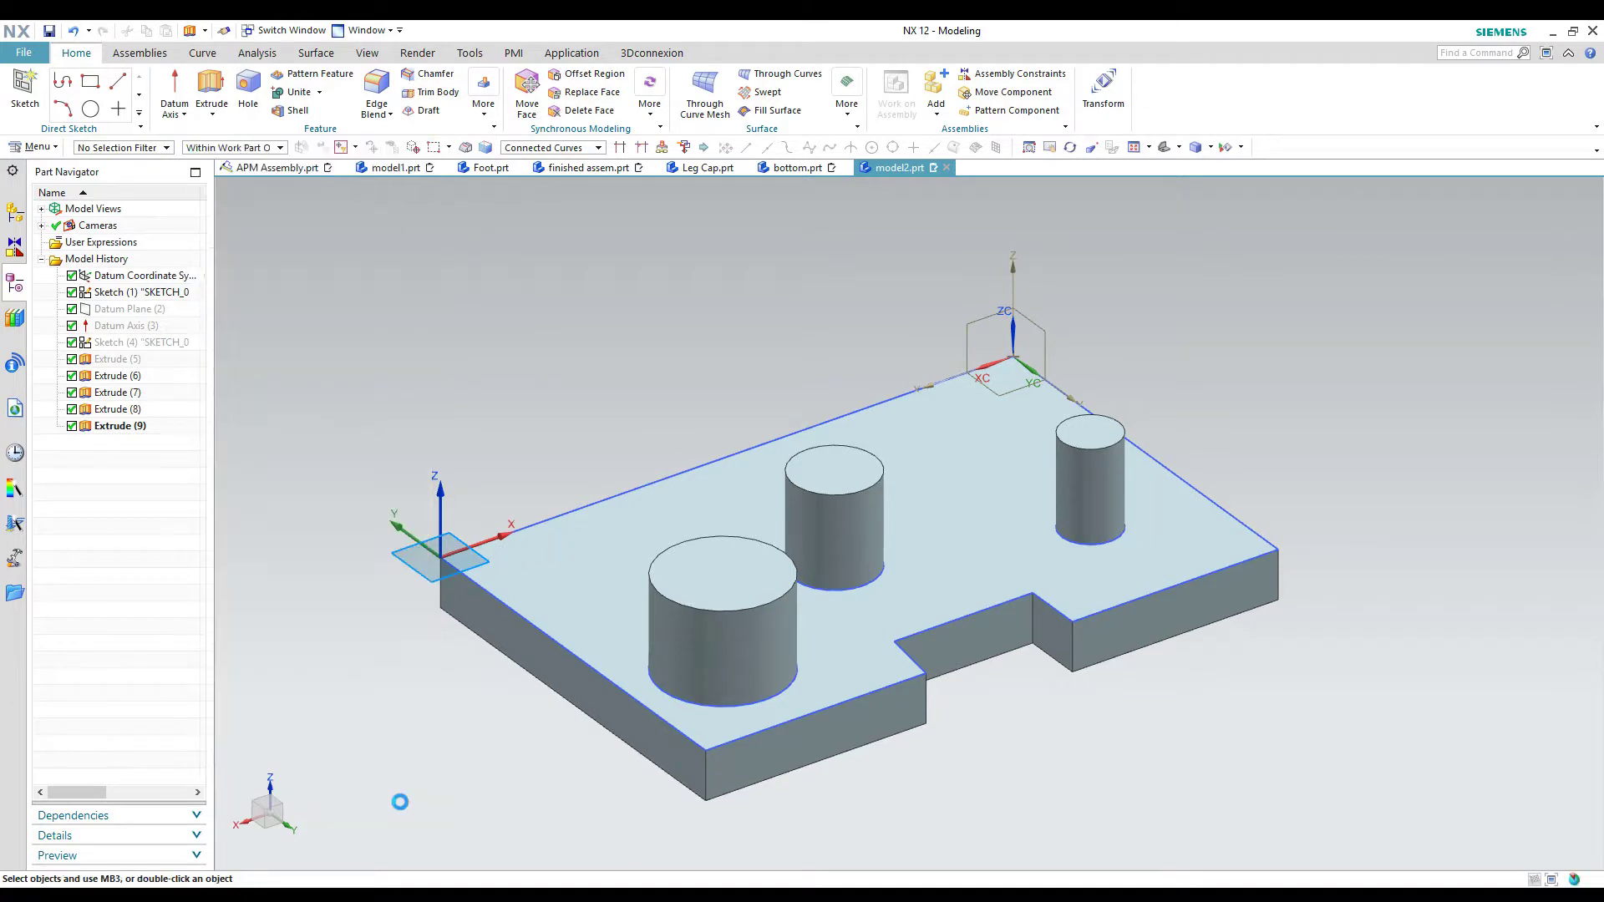
click(626, 596)
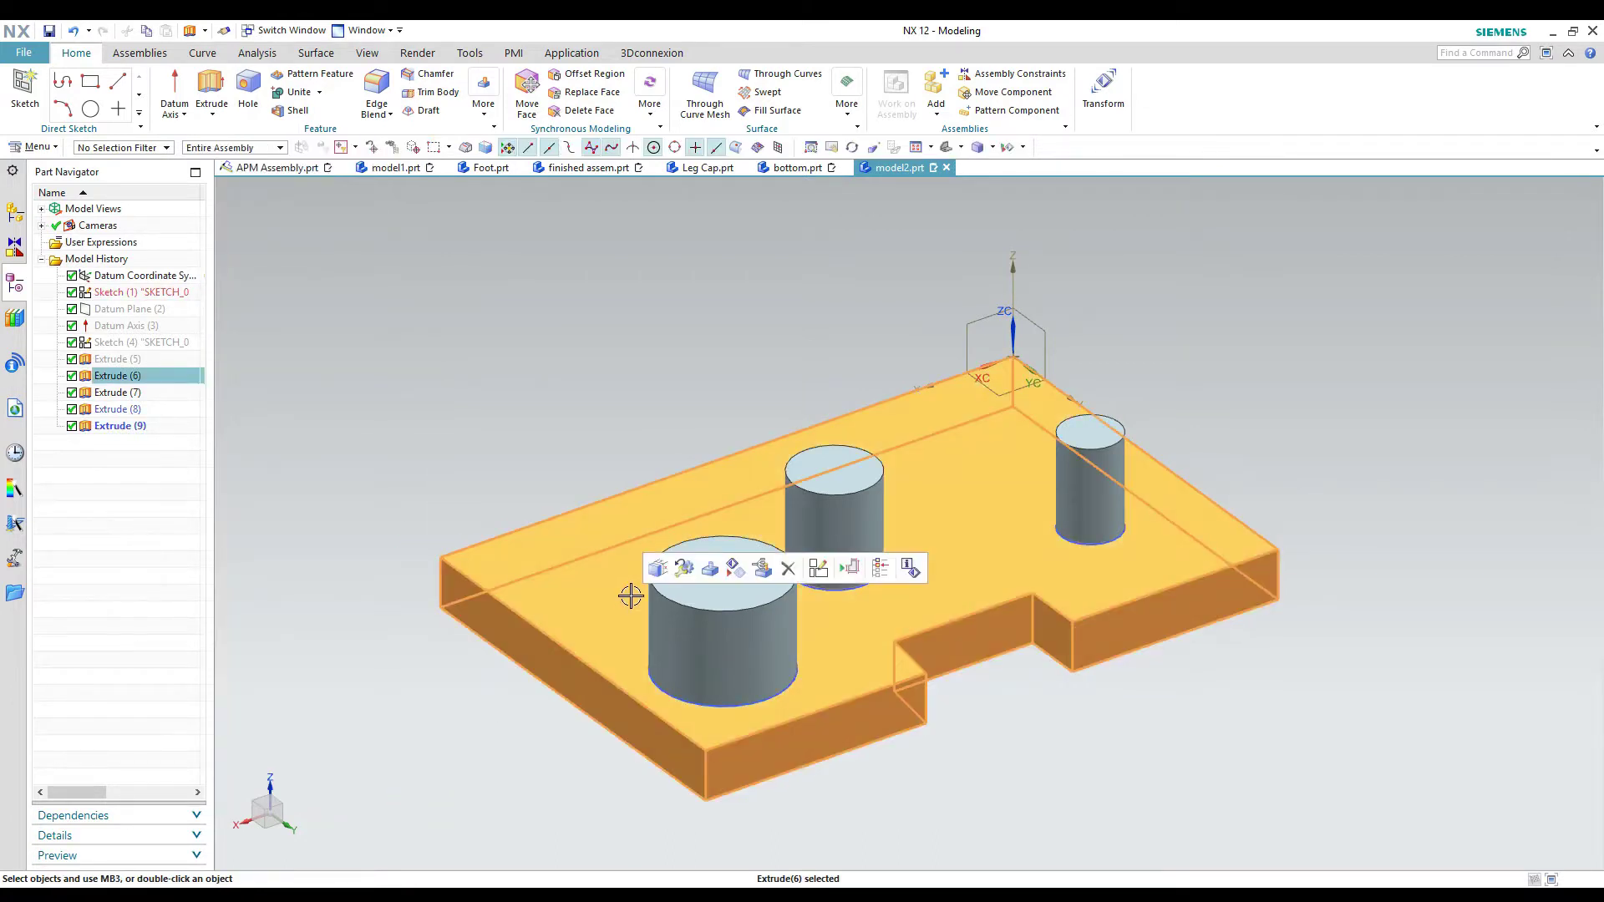
shift+click(119, 426)
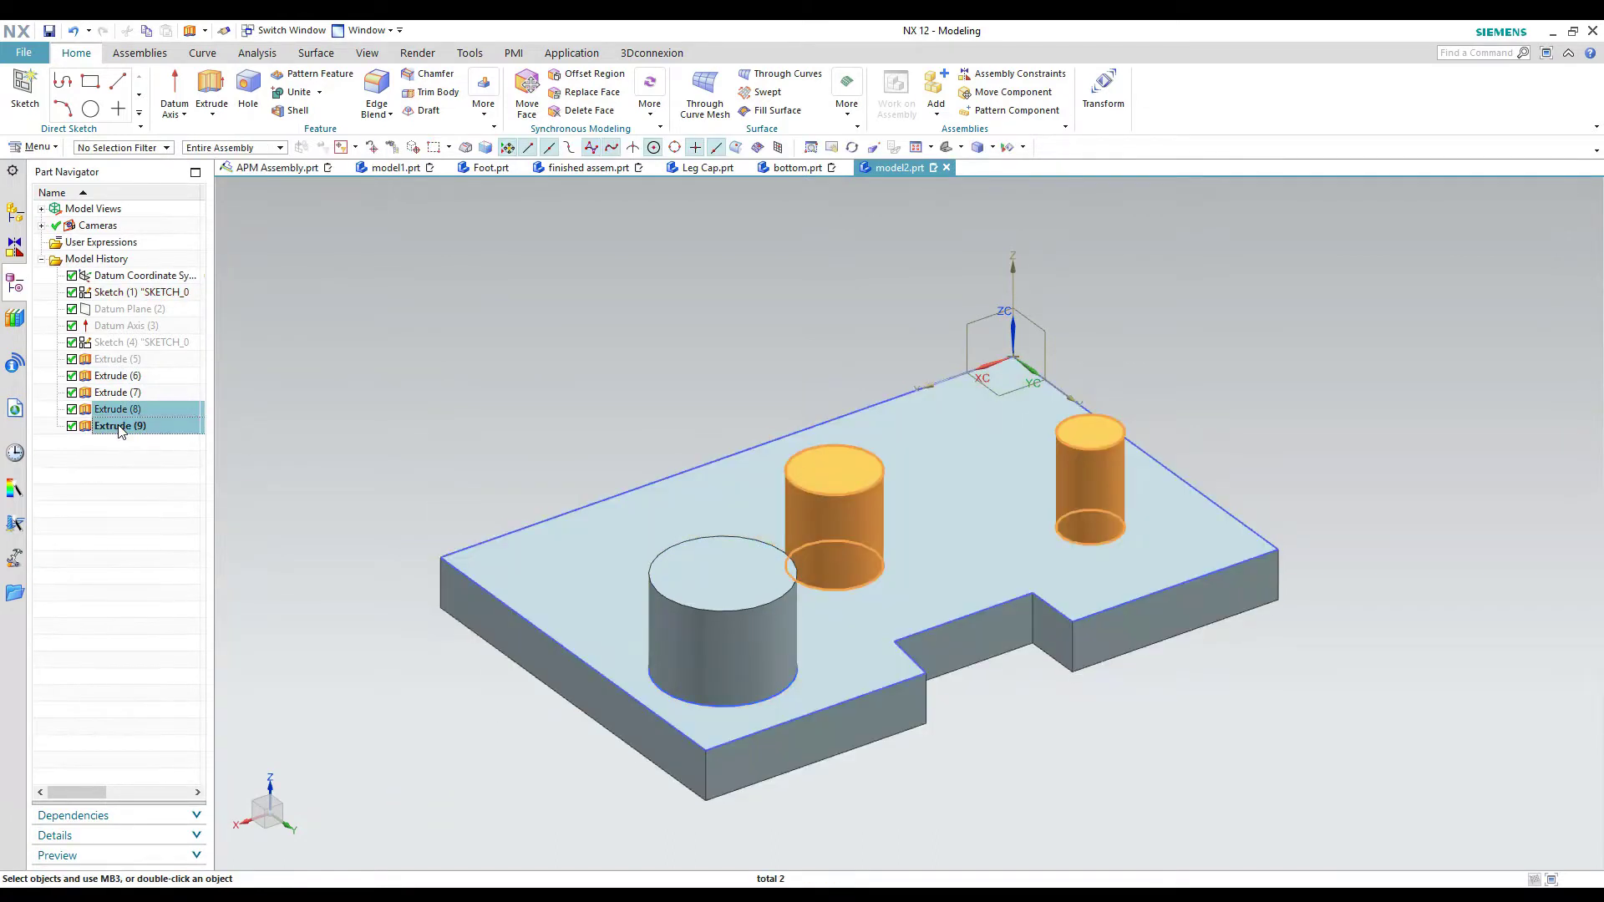
key(Delete)
click(117, 377)
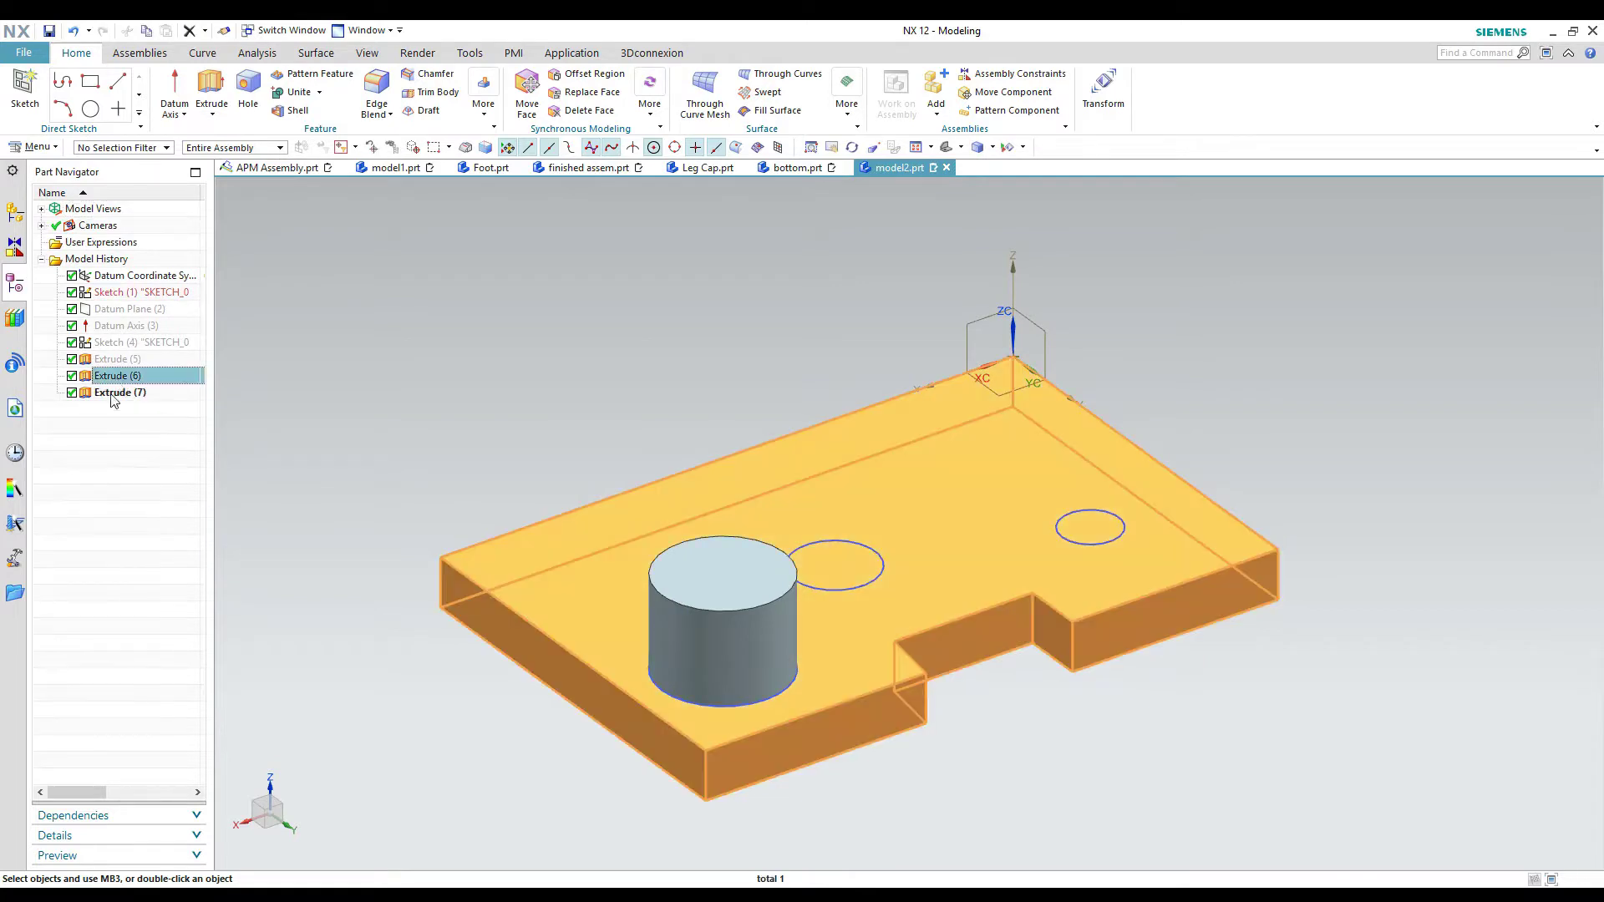
shift+click(109, 393)
key(Delete)
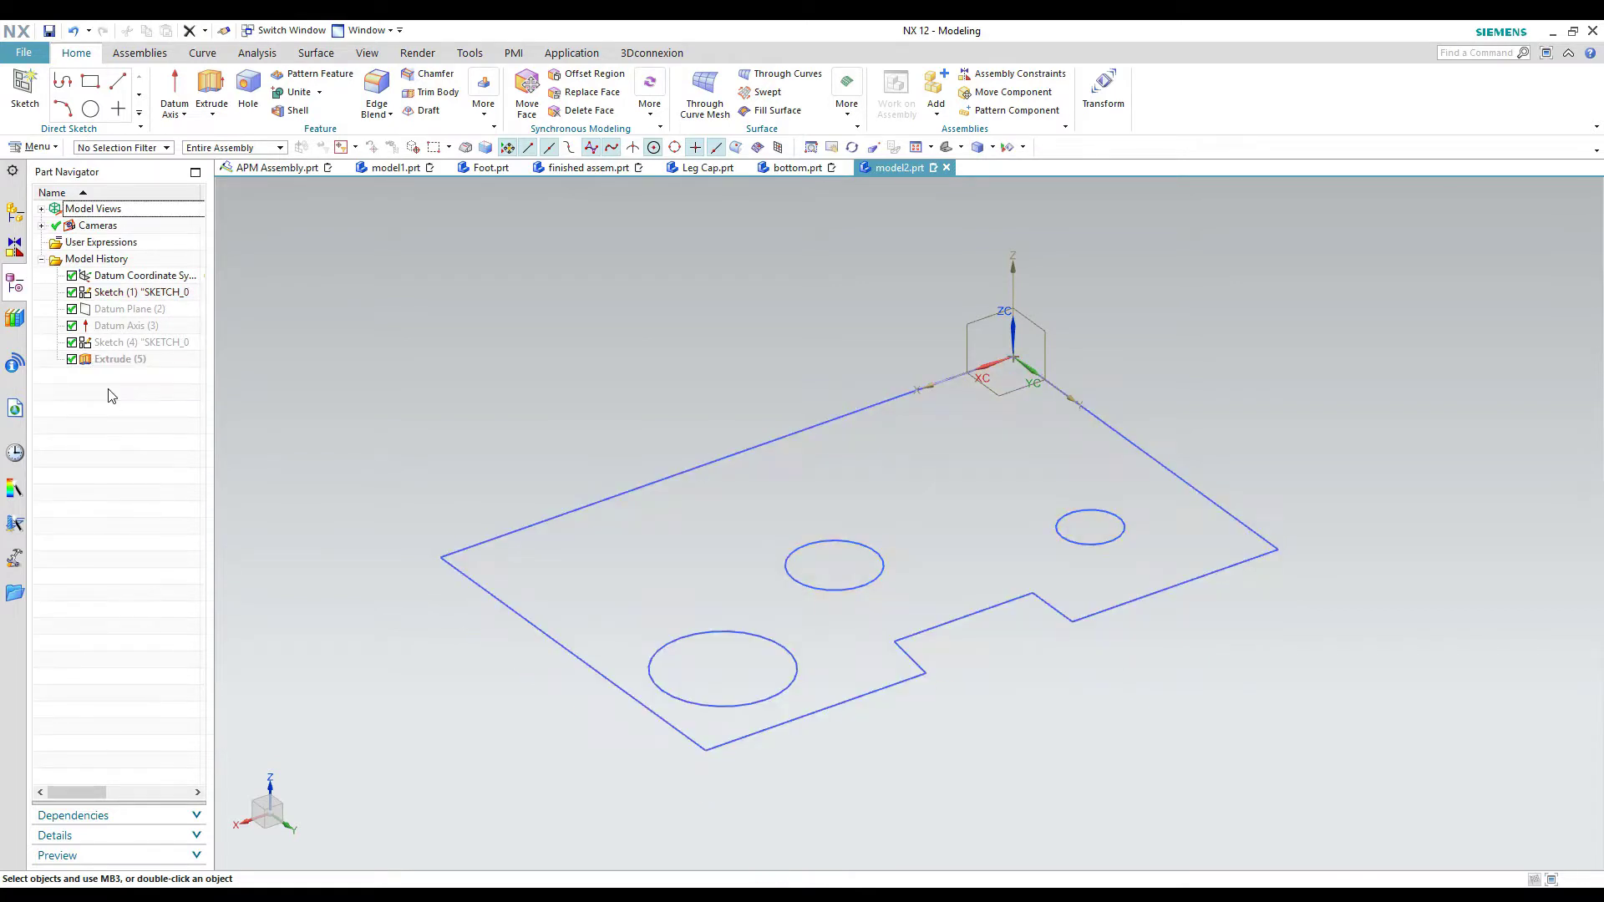
Begin an Extrude using the Feature Curves selection rule to pick the complete sketch profile, including the outline and three circles.
click(205, 88)
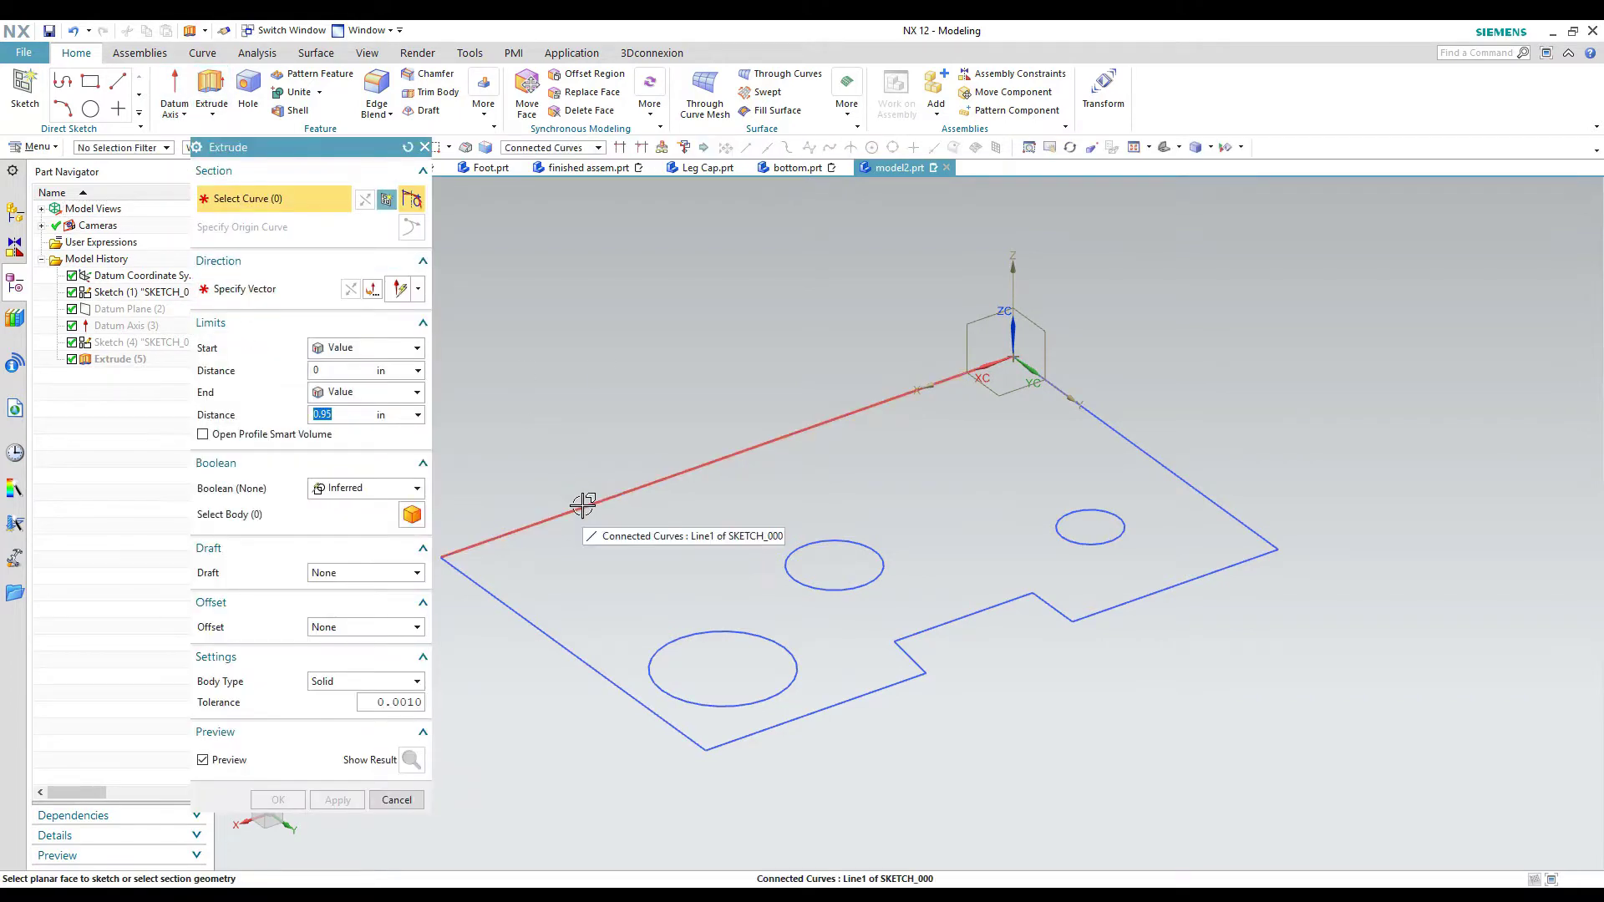
click(537, 149)
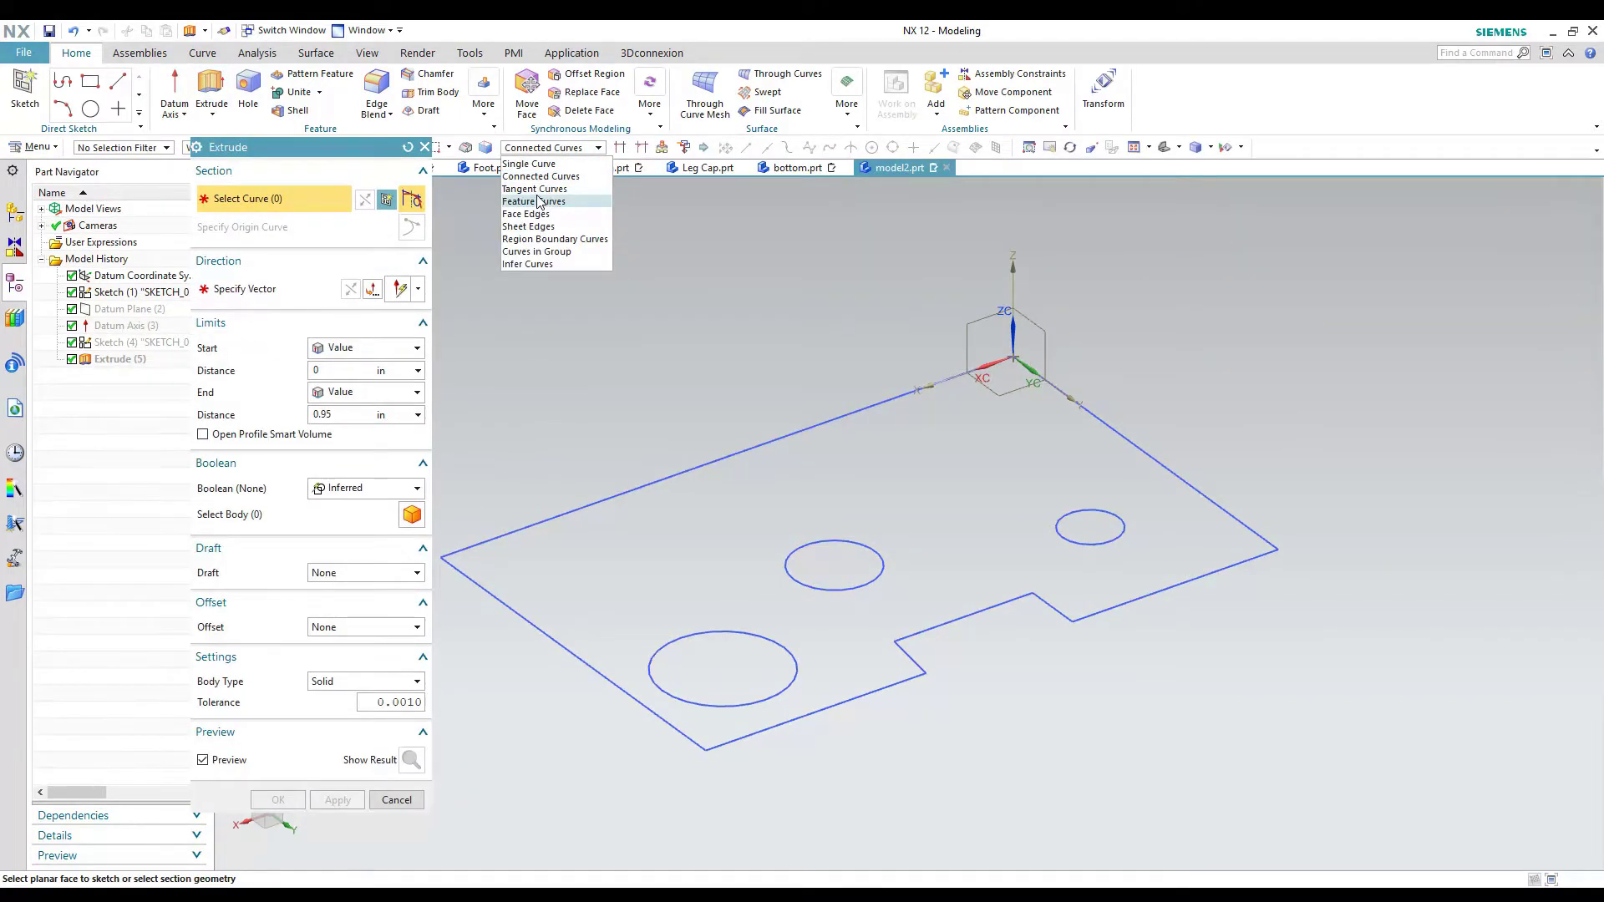
click(538, 201)
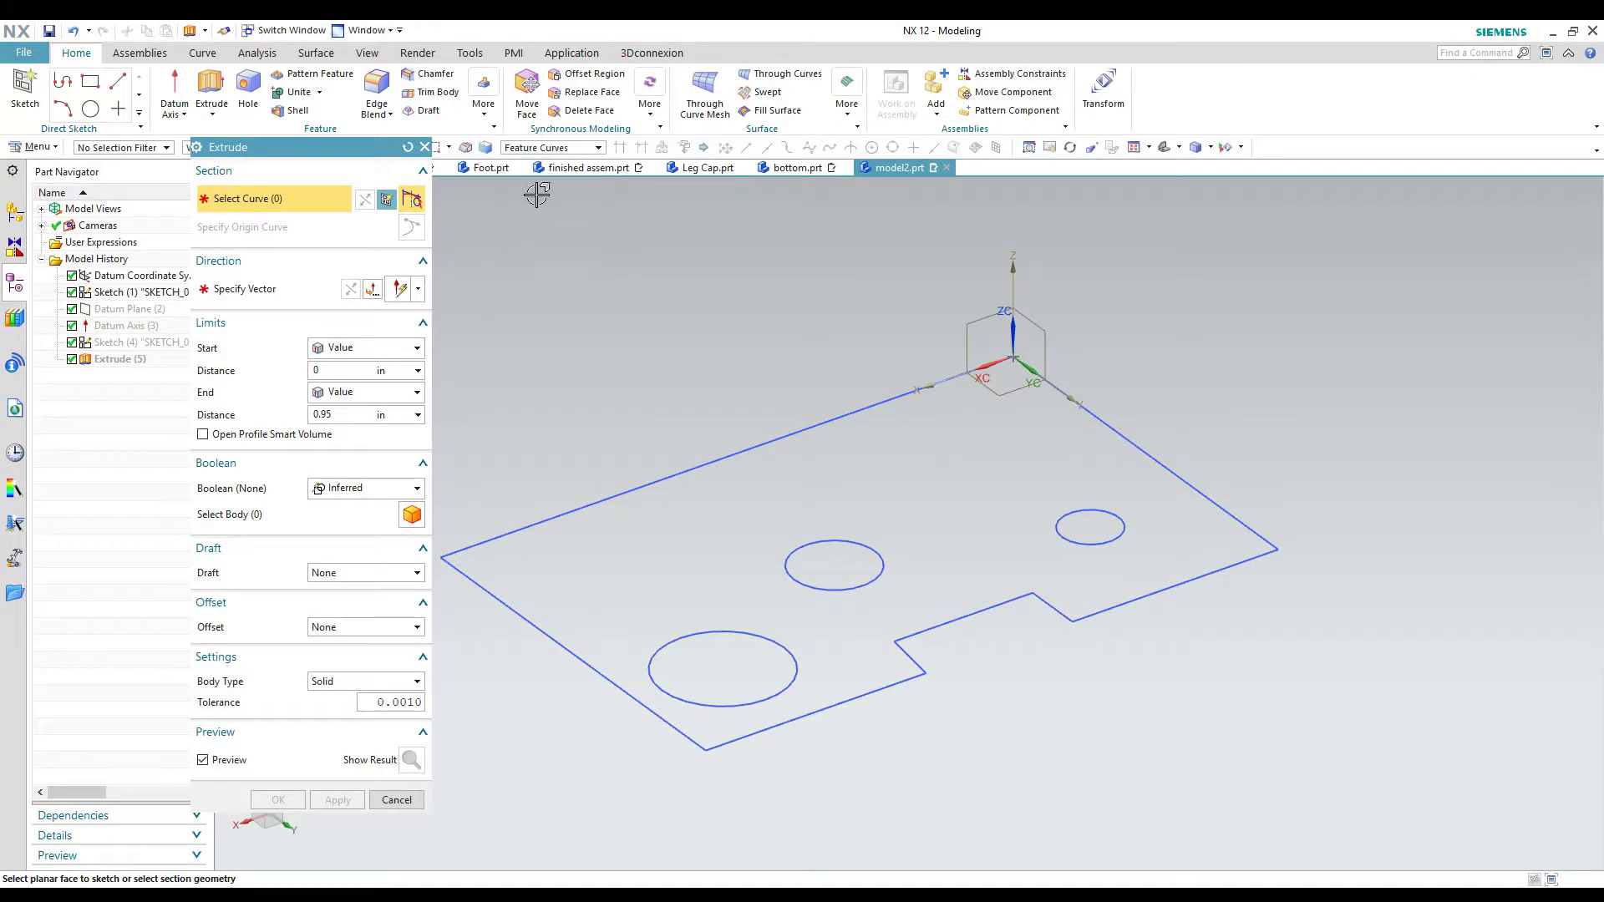
click(558, 512)
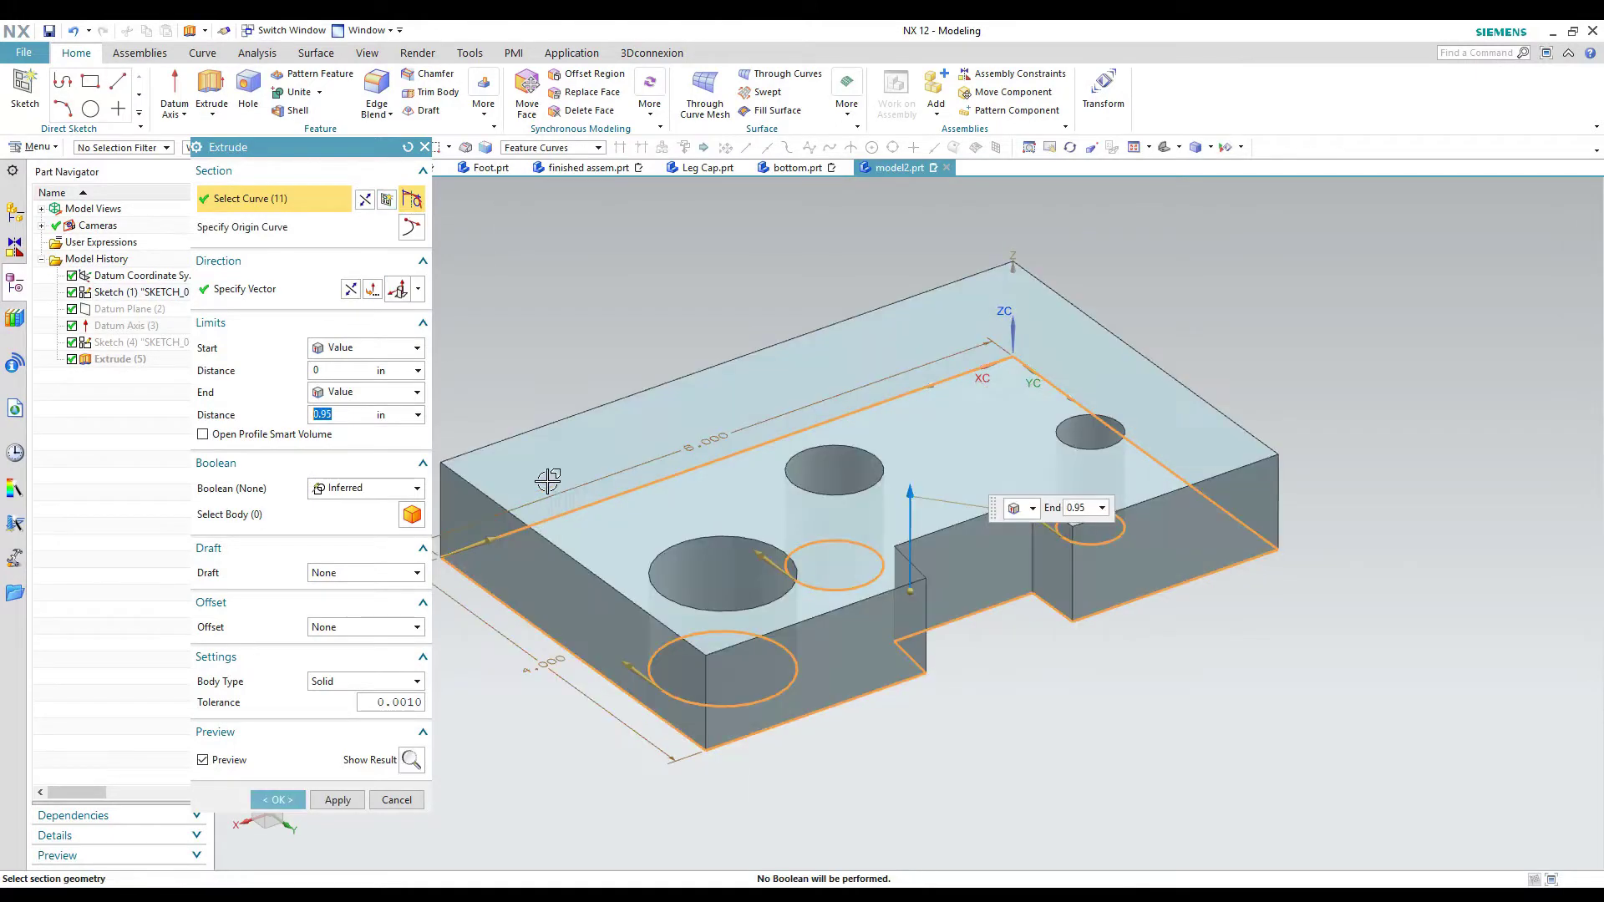
Apply a From Start Limit draft to the extrusion and extend its end distance to 1.95 in.
click(340, 583)
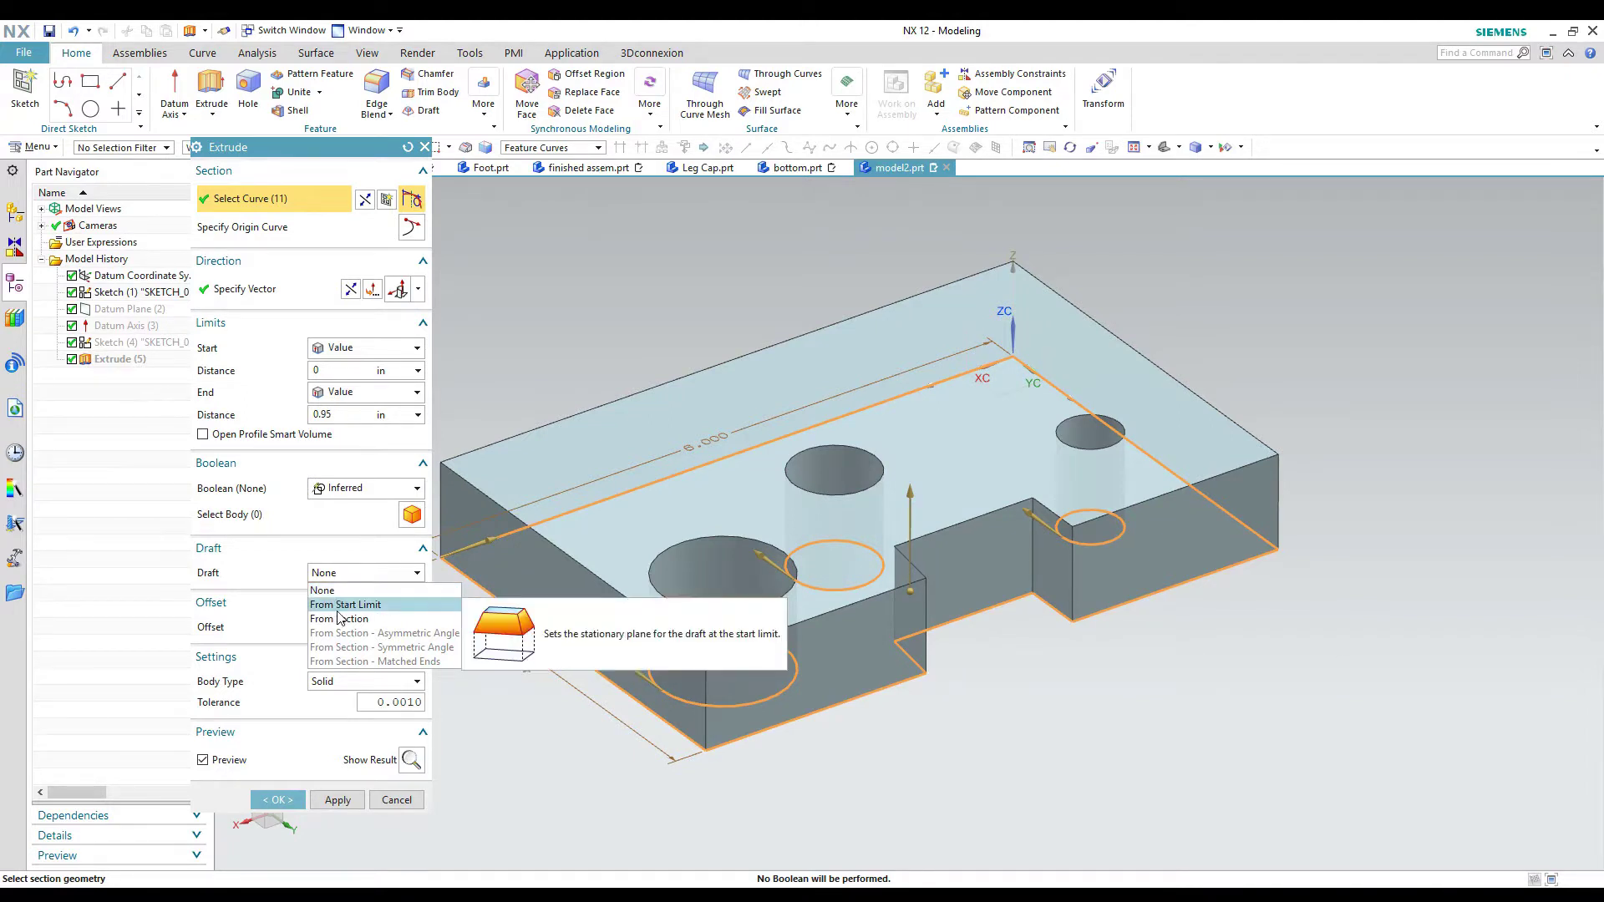
click(344, 604)
middle_drag(562, 361, 554, 340)
drag(895, 456, 899, 342)
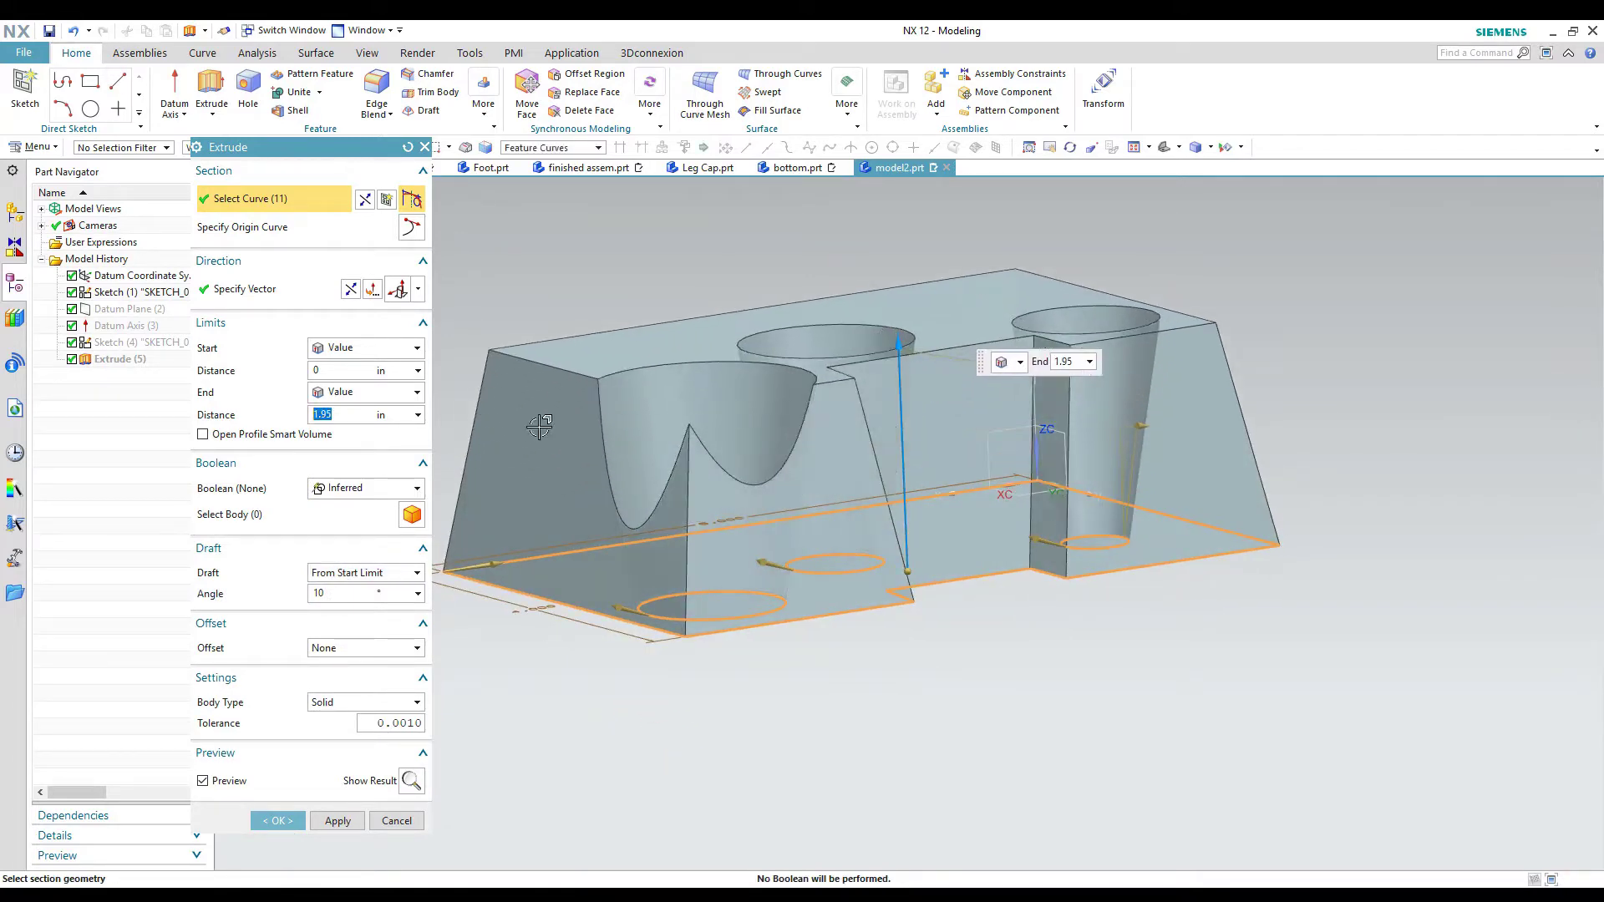
Set the extrusion's start distance to .5 in and inspect the drafted preview from above.
click(348, 370)
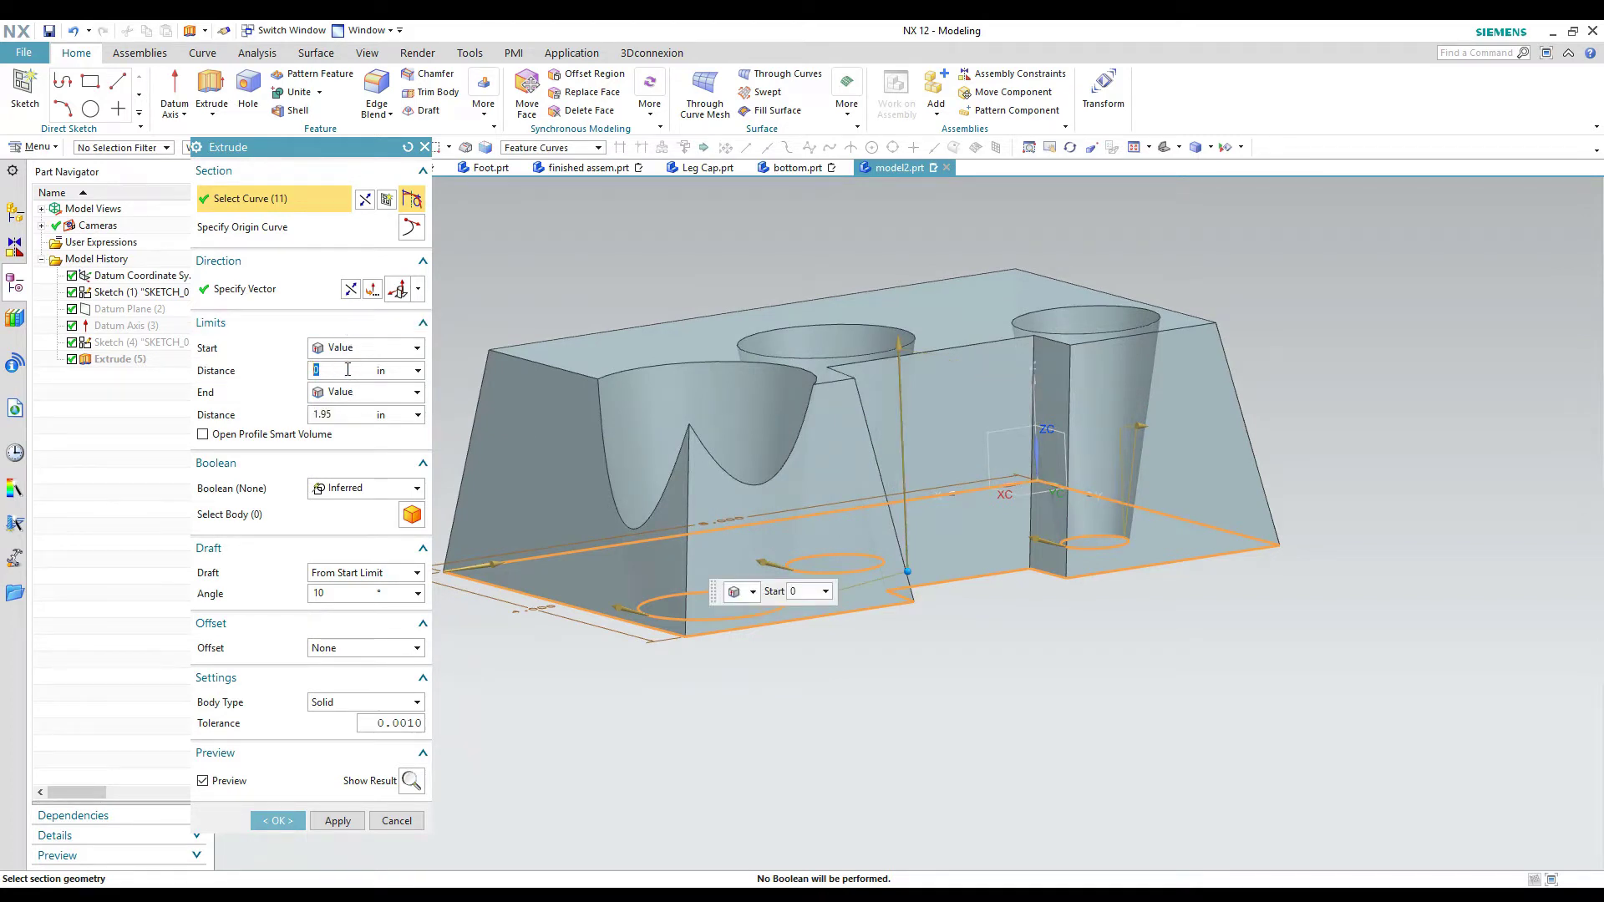
middle_drag(526, 473, 529, 609)
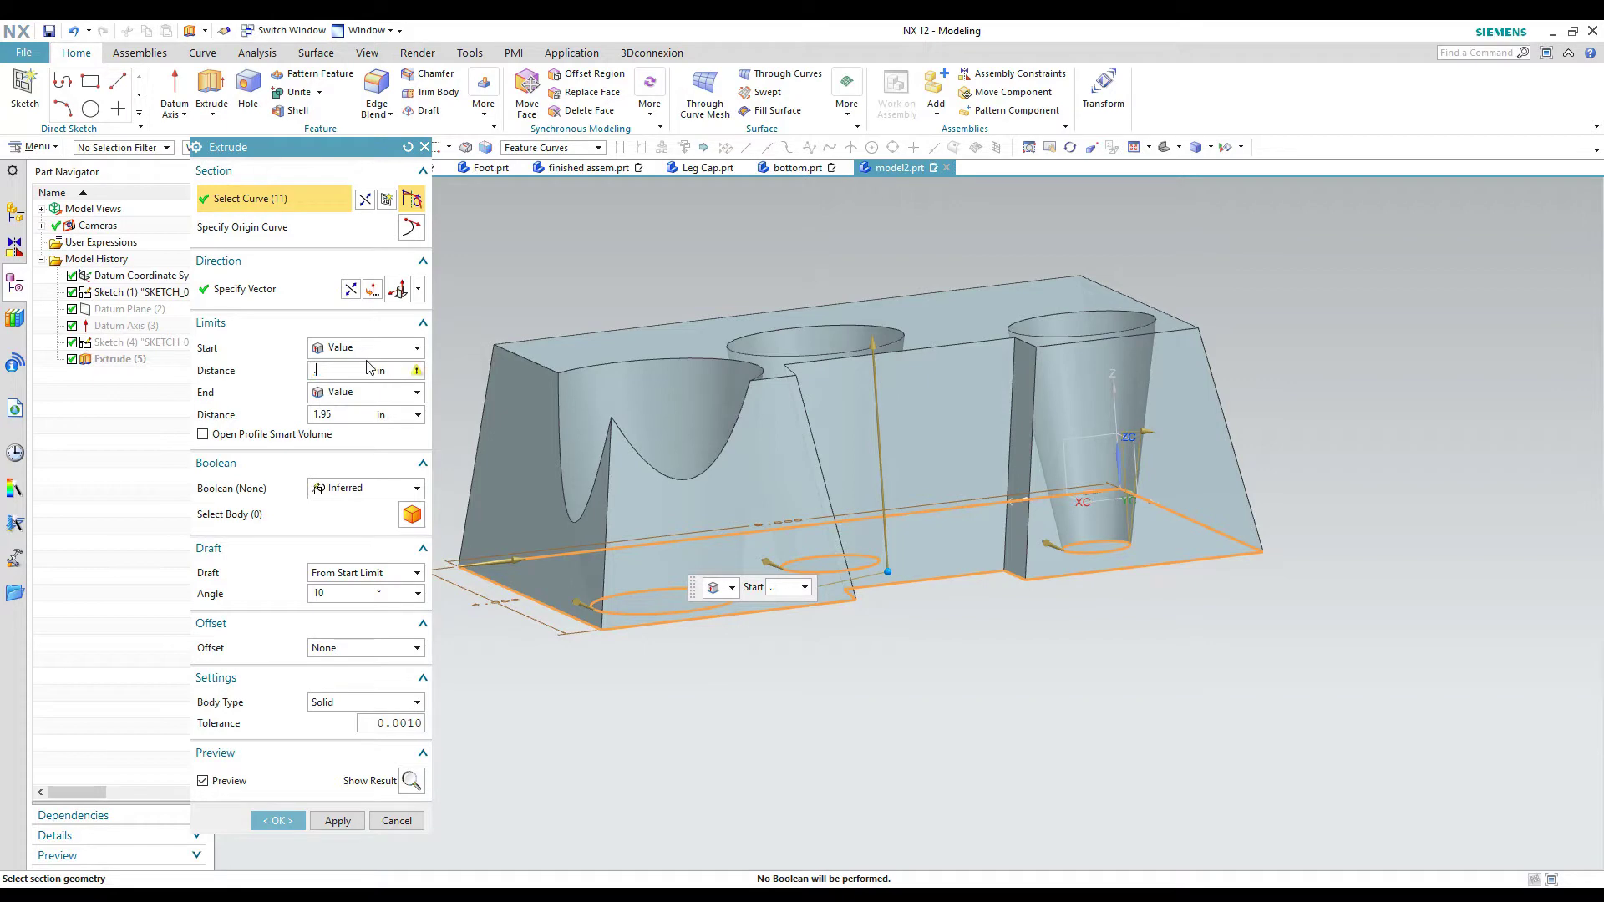
key(Return)
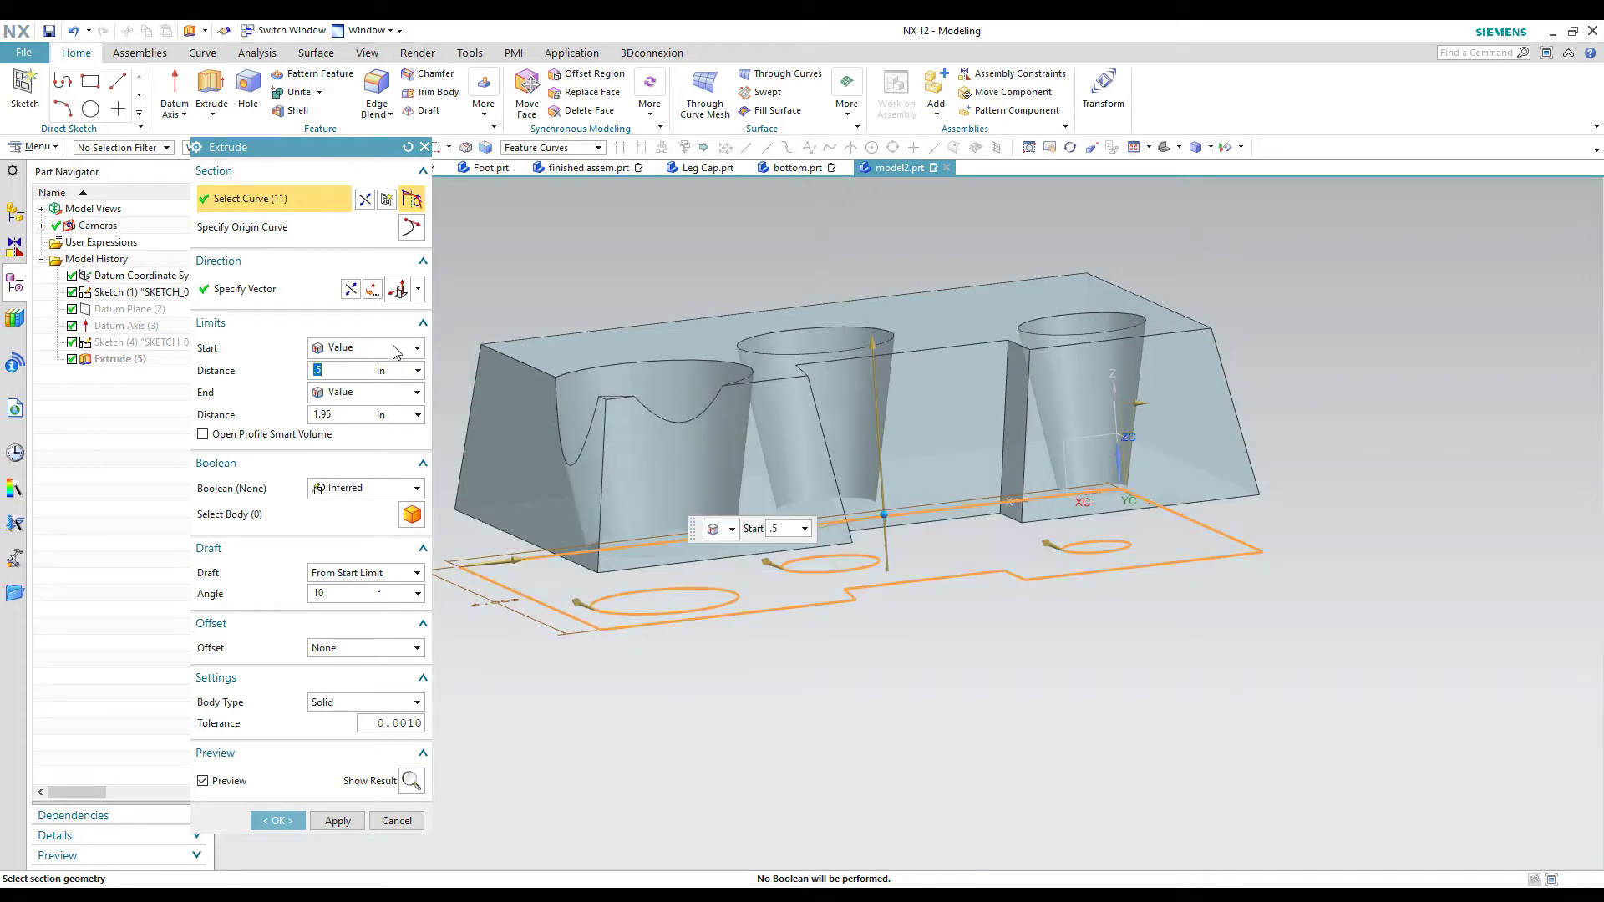
middle_drag(538, 557, 533, 589)
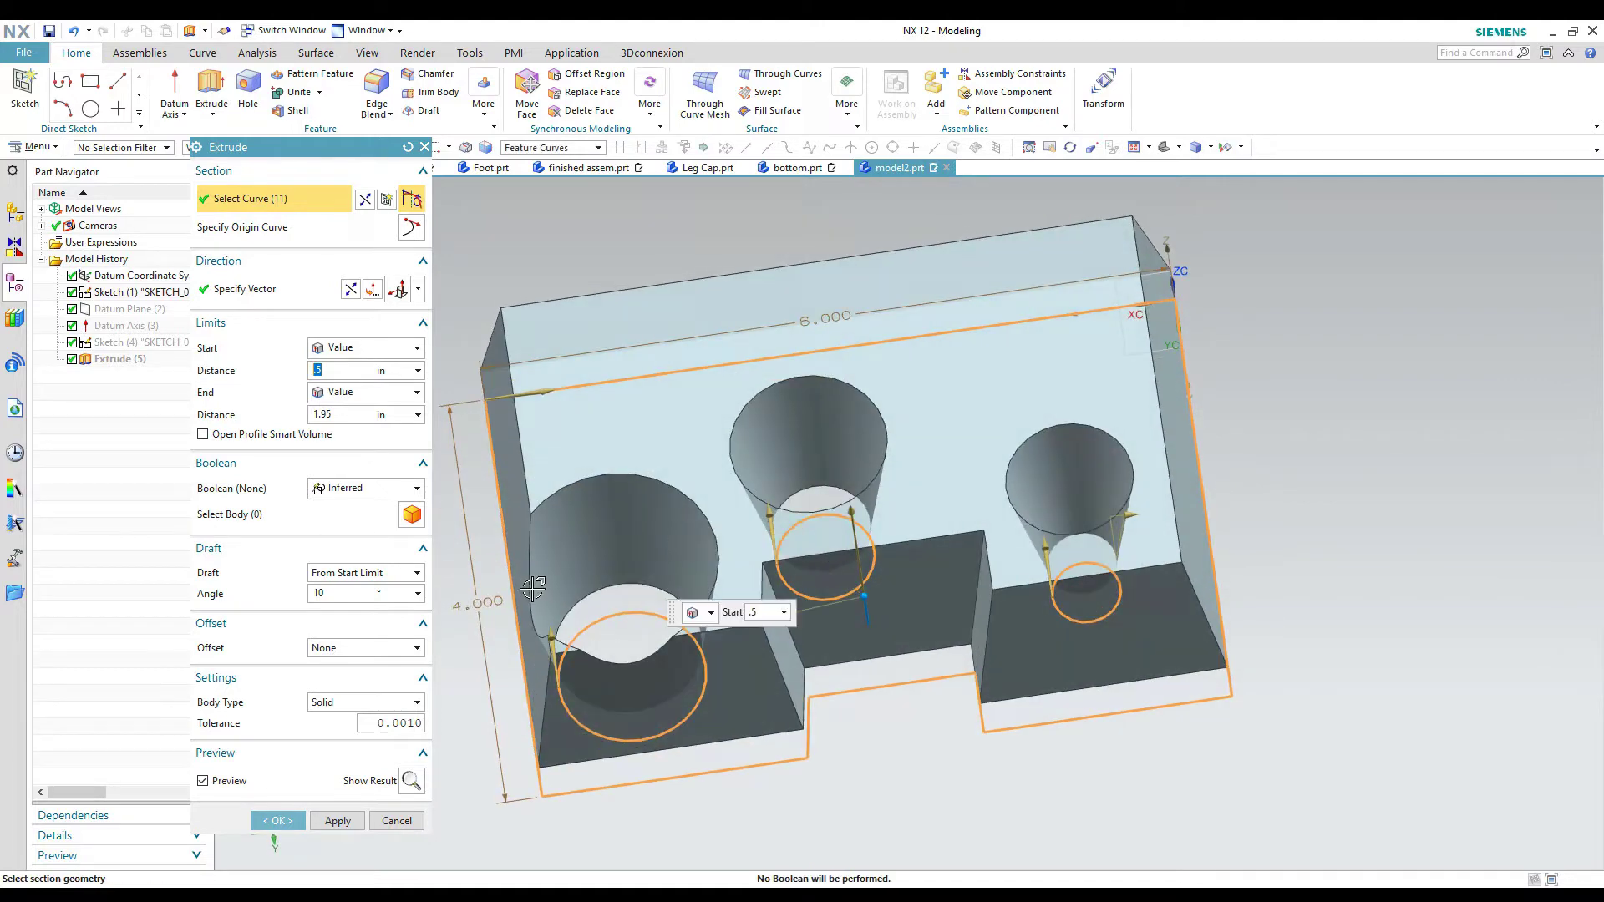
key(F8)
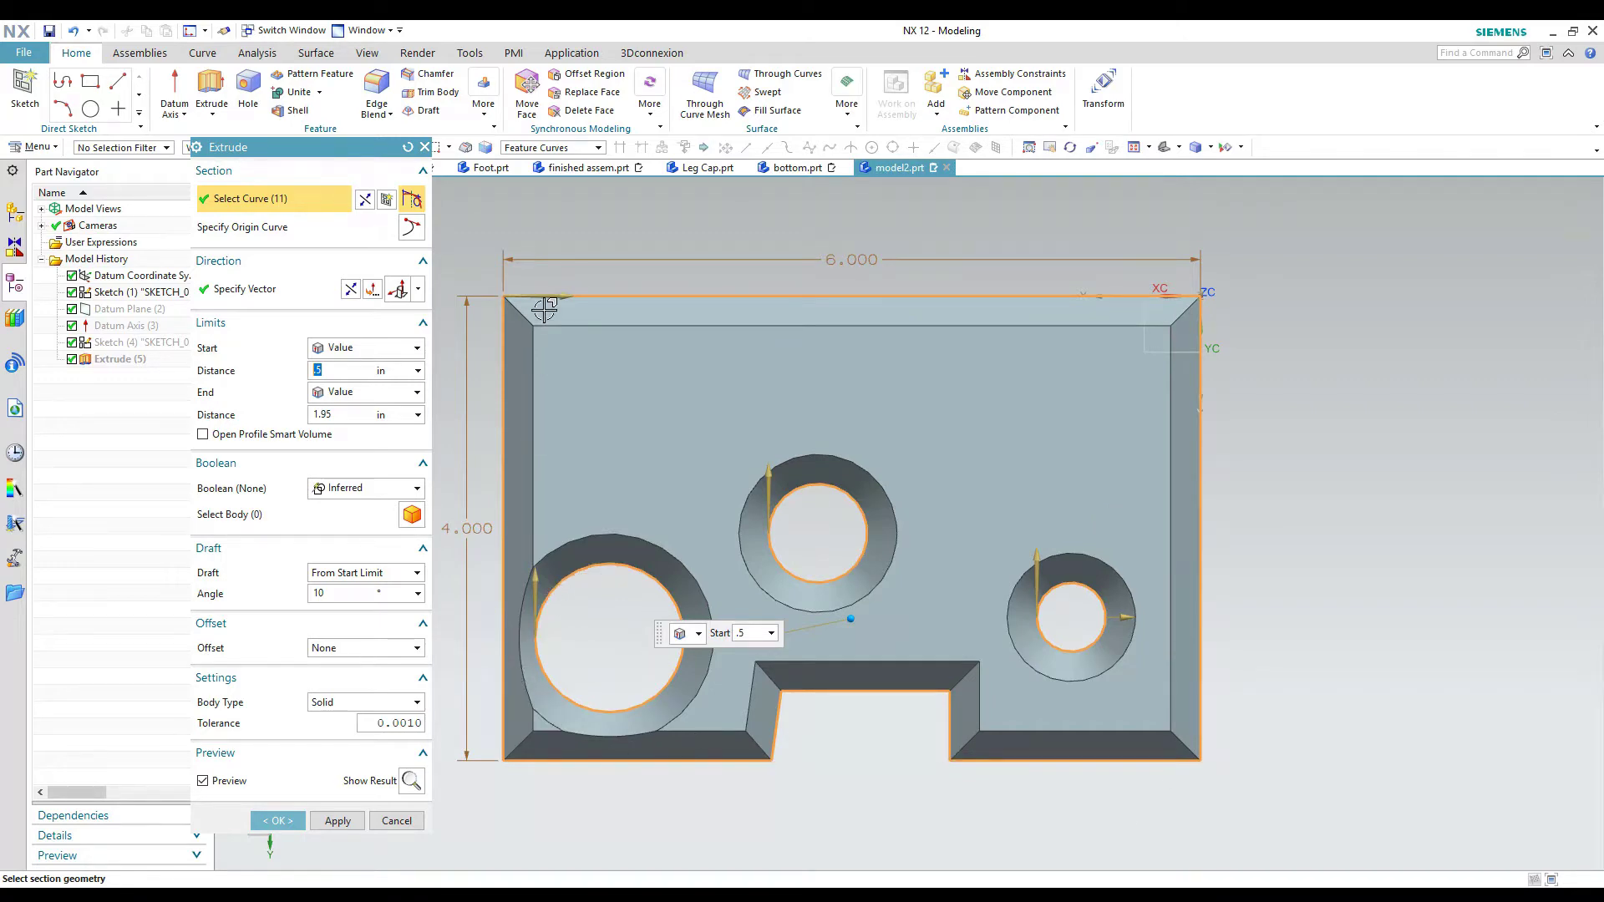
mouse_move(472, 548)
middle_down()
mouse_move(477, 453)
mouse_move(514, 434)
mouse_move(497, 541)
middle_up()
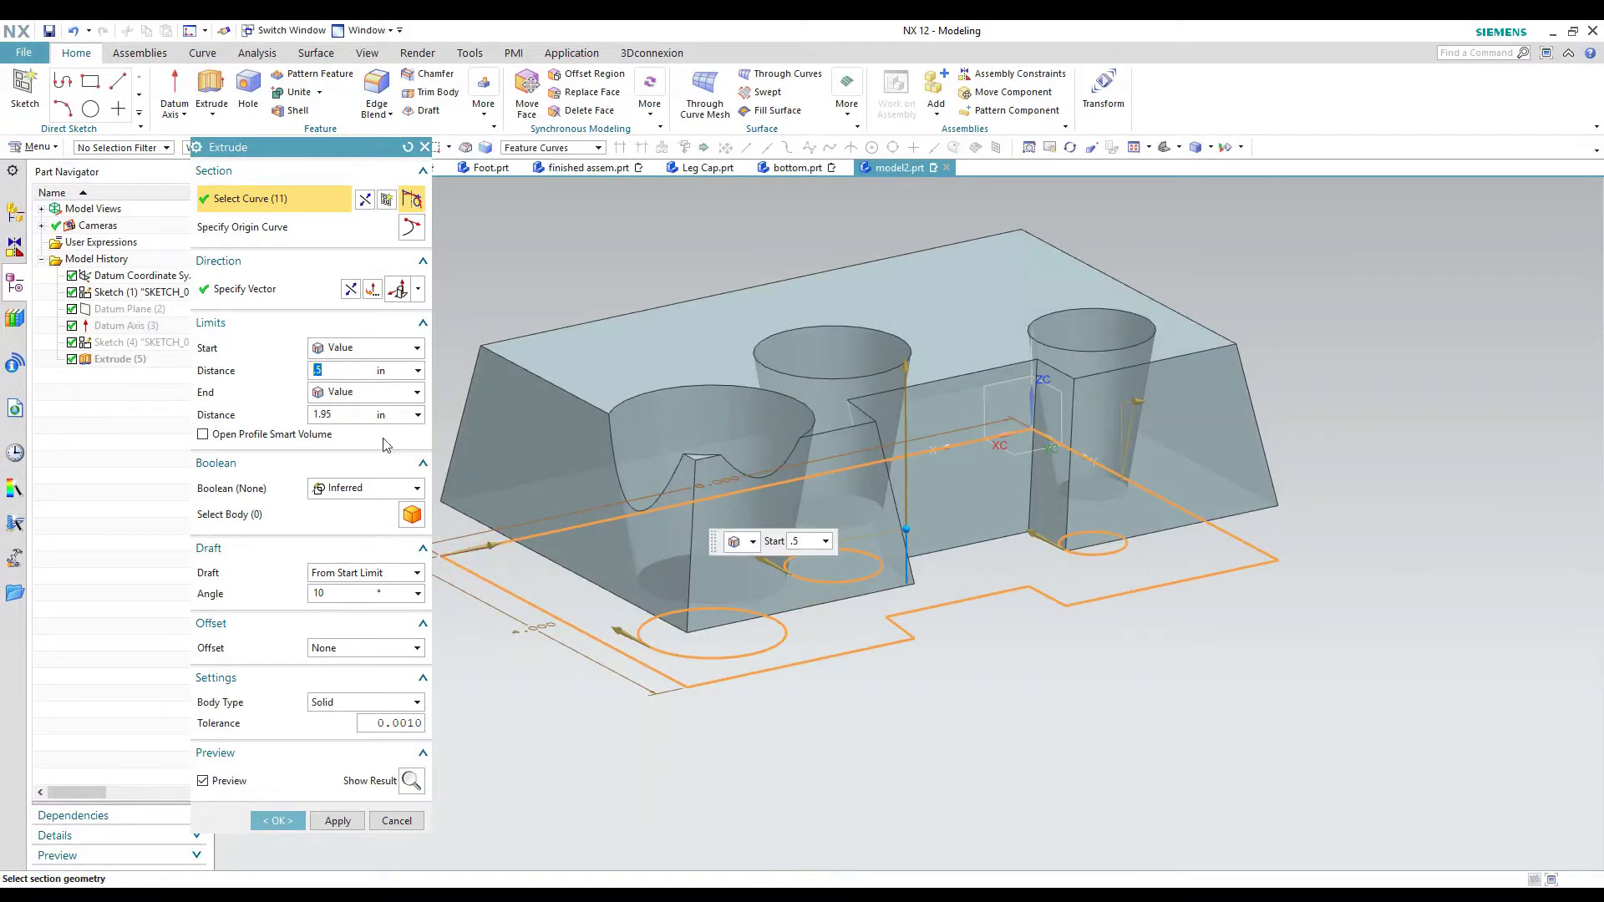
Switch the extrusion's draft type to From Section and check the preview against the sketch in a plan view.
click(333, 576)
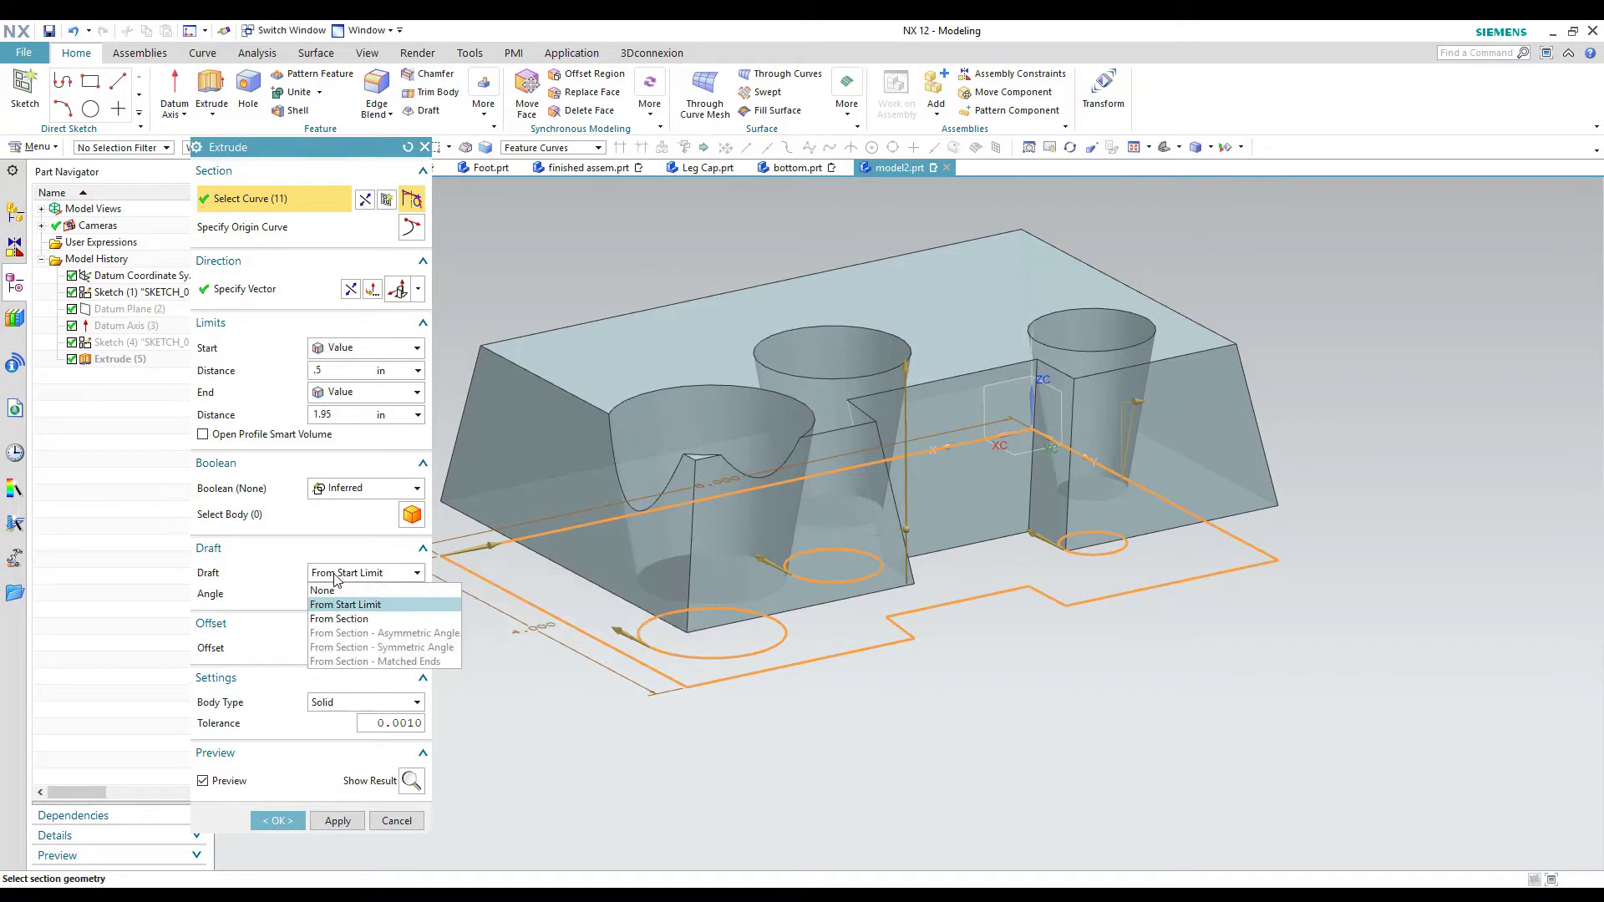
click(337, 619)
middle_drag(479, 575, 464, 653)
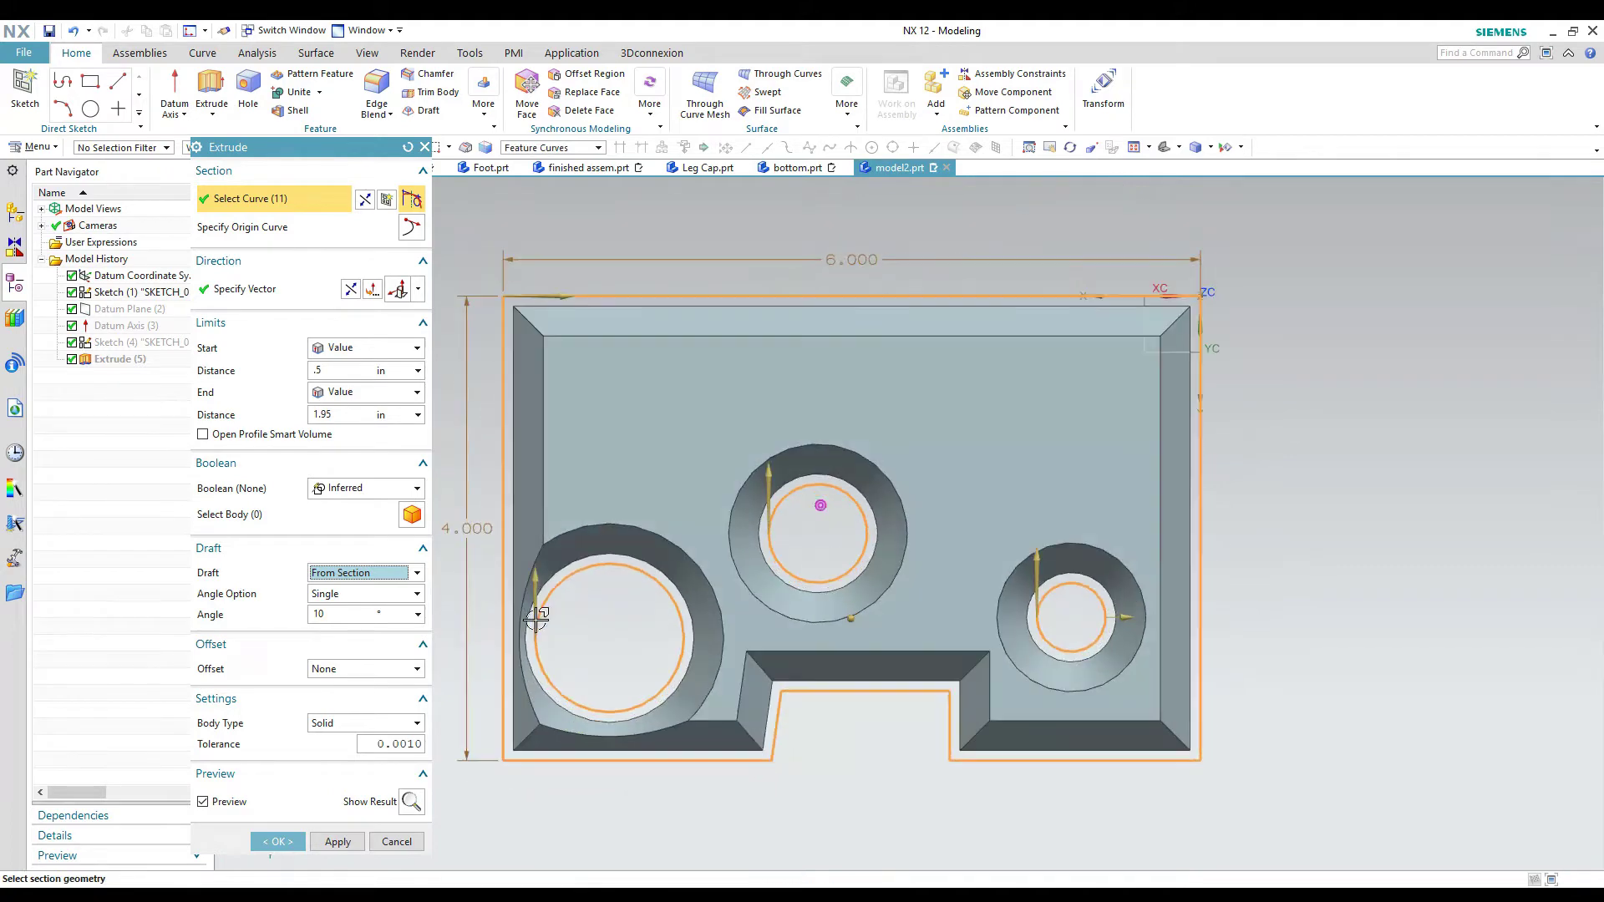
key(F8)
Examine from the front and at an angle how the drafted walls relate to the sketch section below the body.
middle_drag(680, 361, 688, 284)
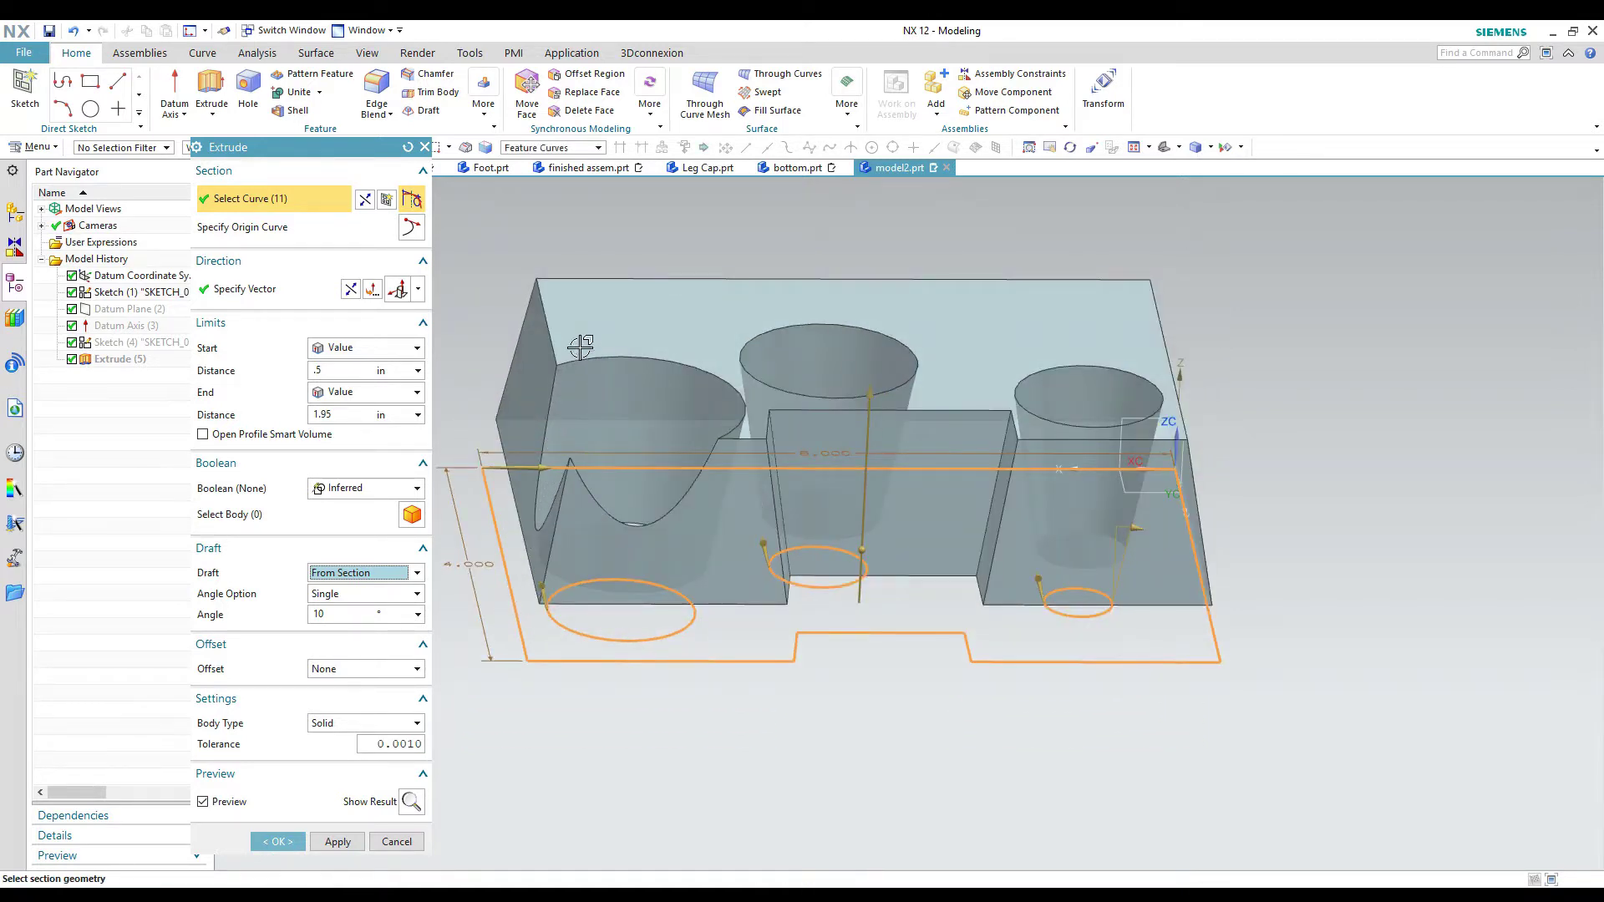
middle_drag(552, 422, 543, 402)
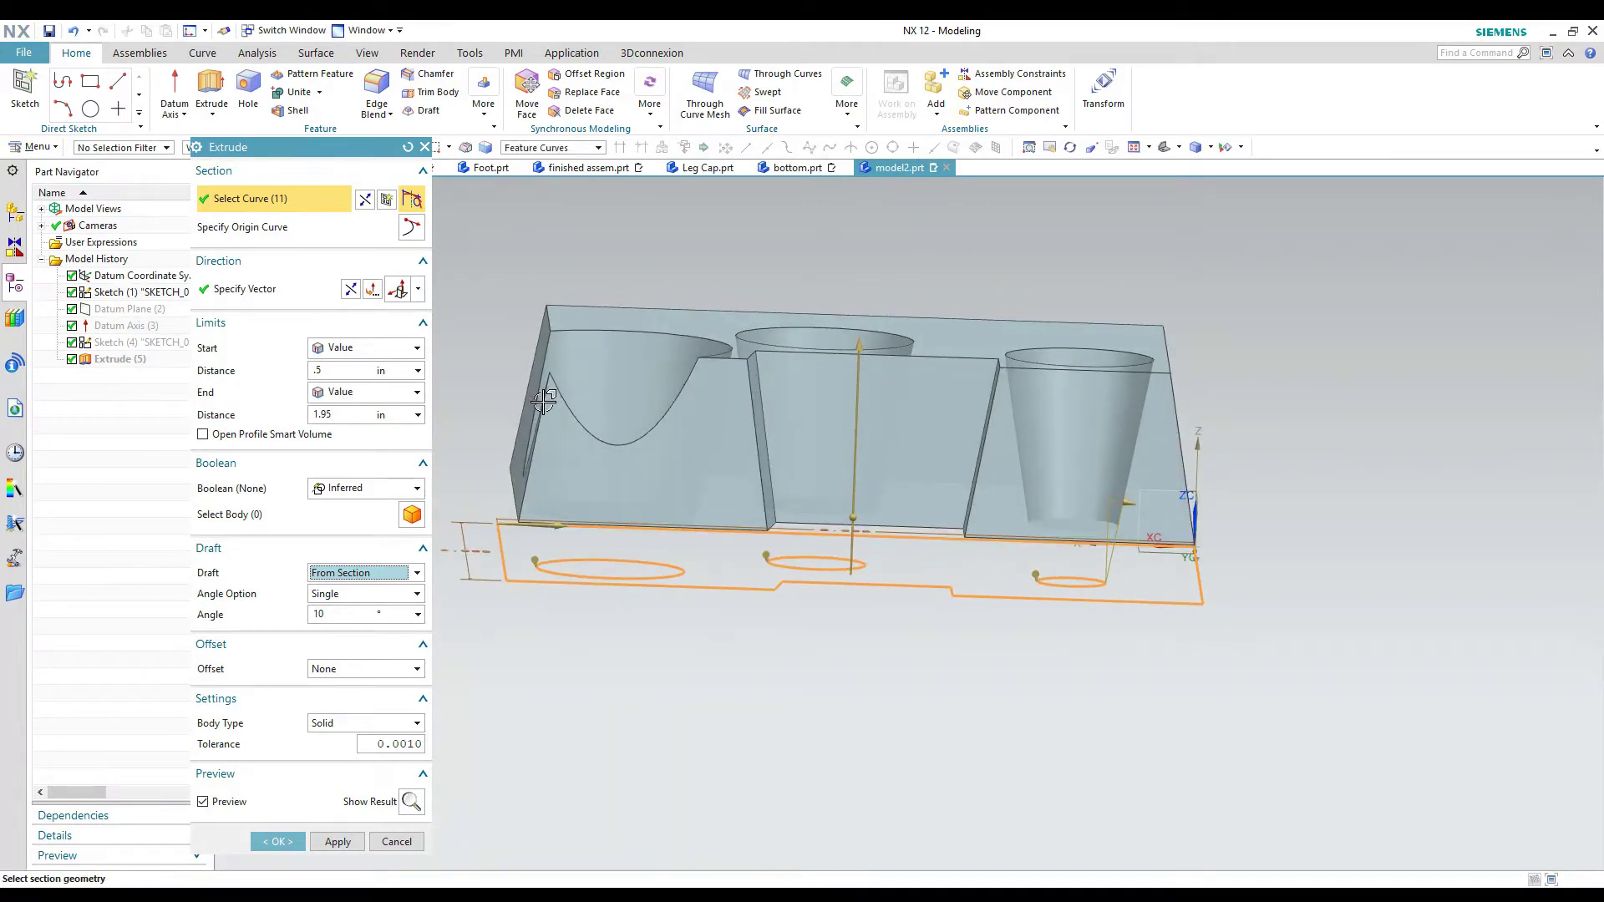
key(F8)
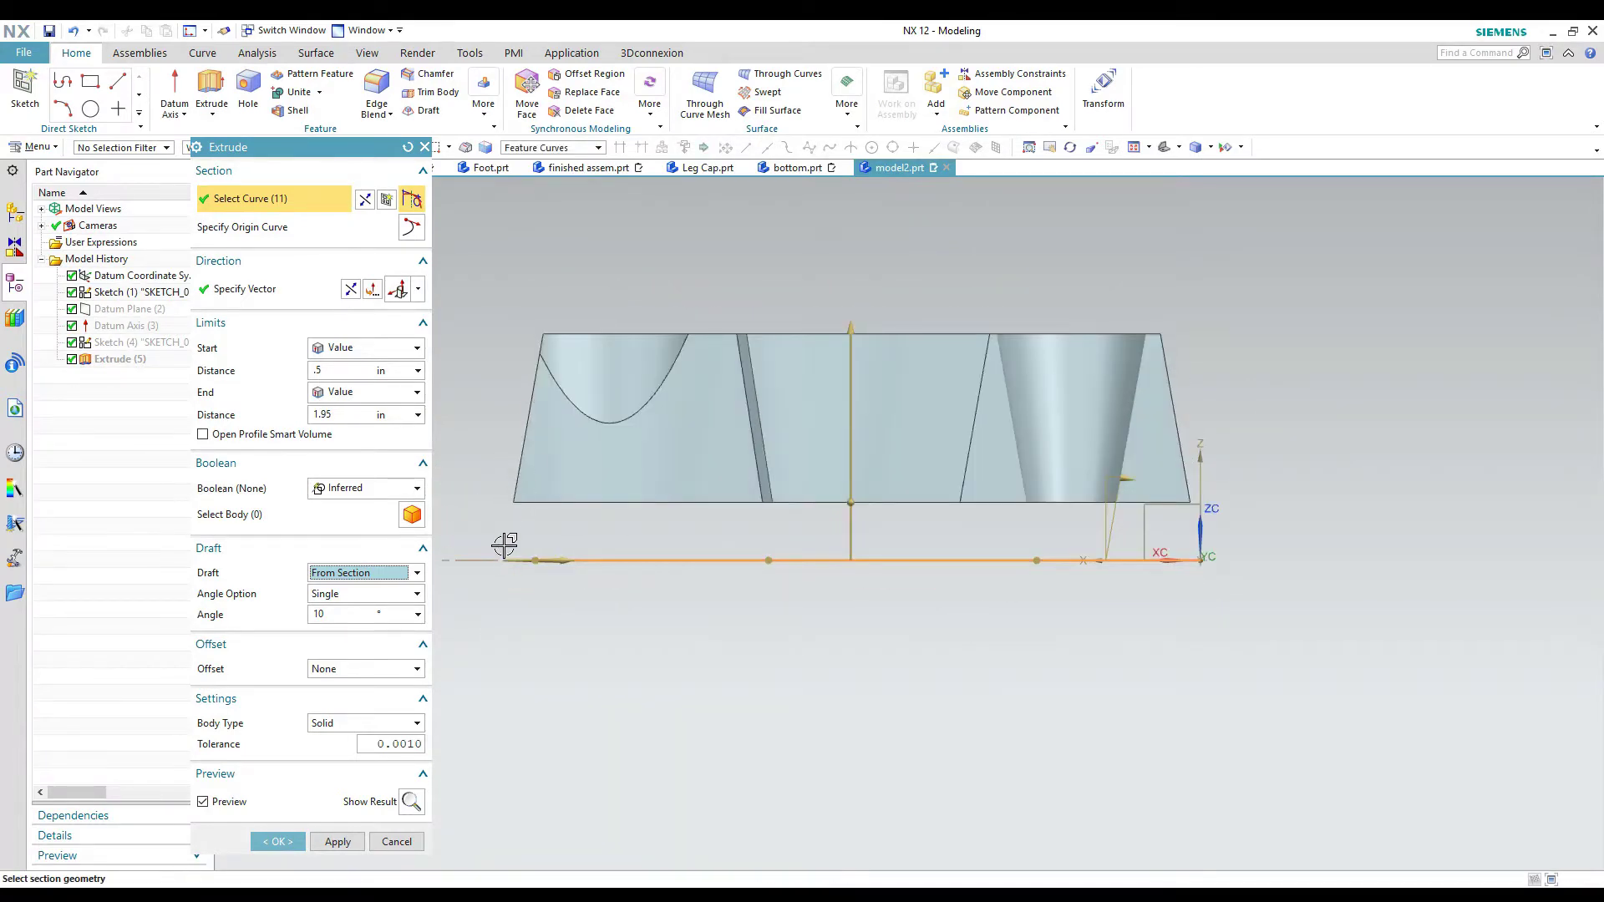
key(Home)
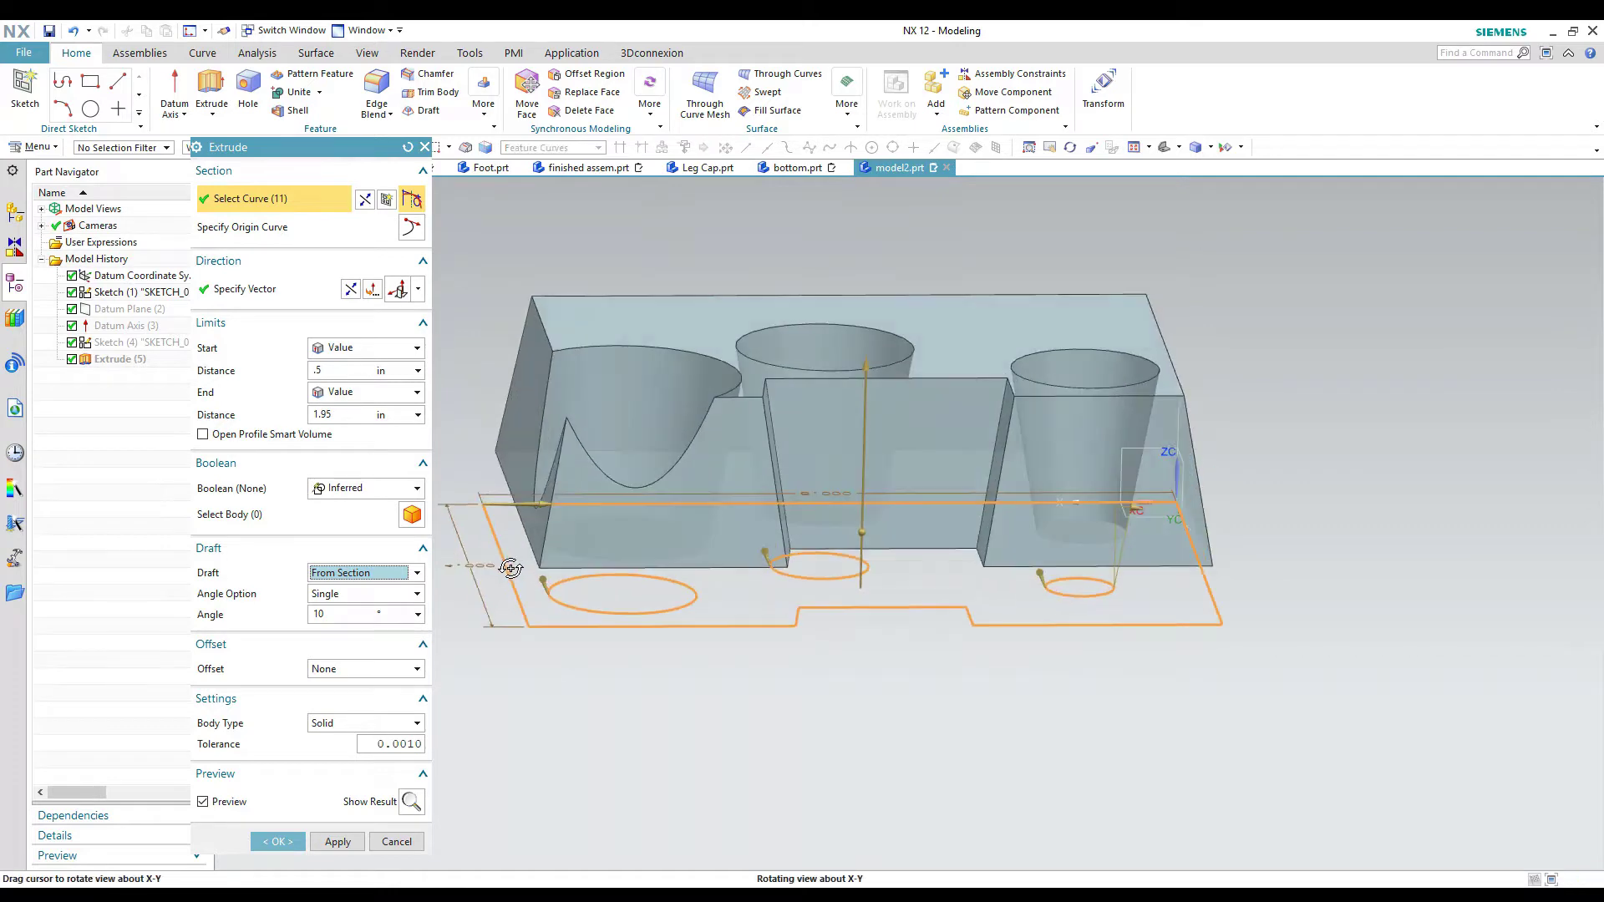
mouse_move(504, 612)
middle_down()
mouse_move(509, 635)
mouse_move(502, 622)
middle_up()
shift+middle_drag(563, 527, 636, 567)
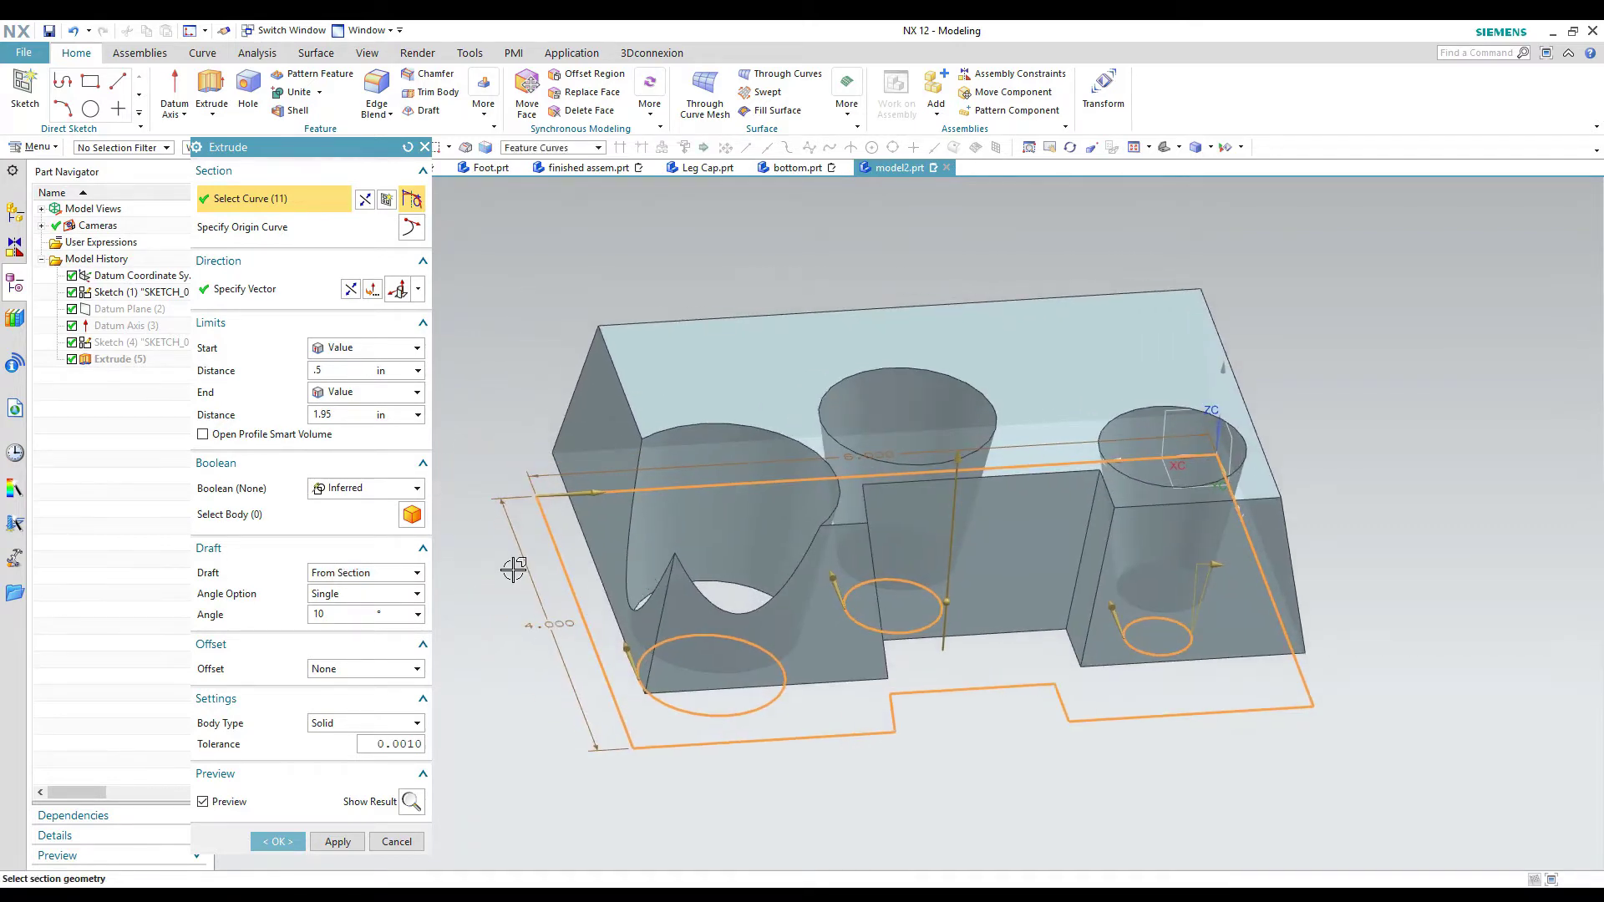
middle_drag(536, 520, 519, 505)
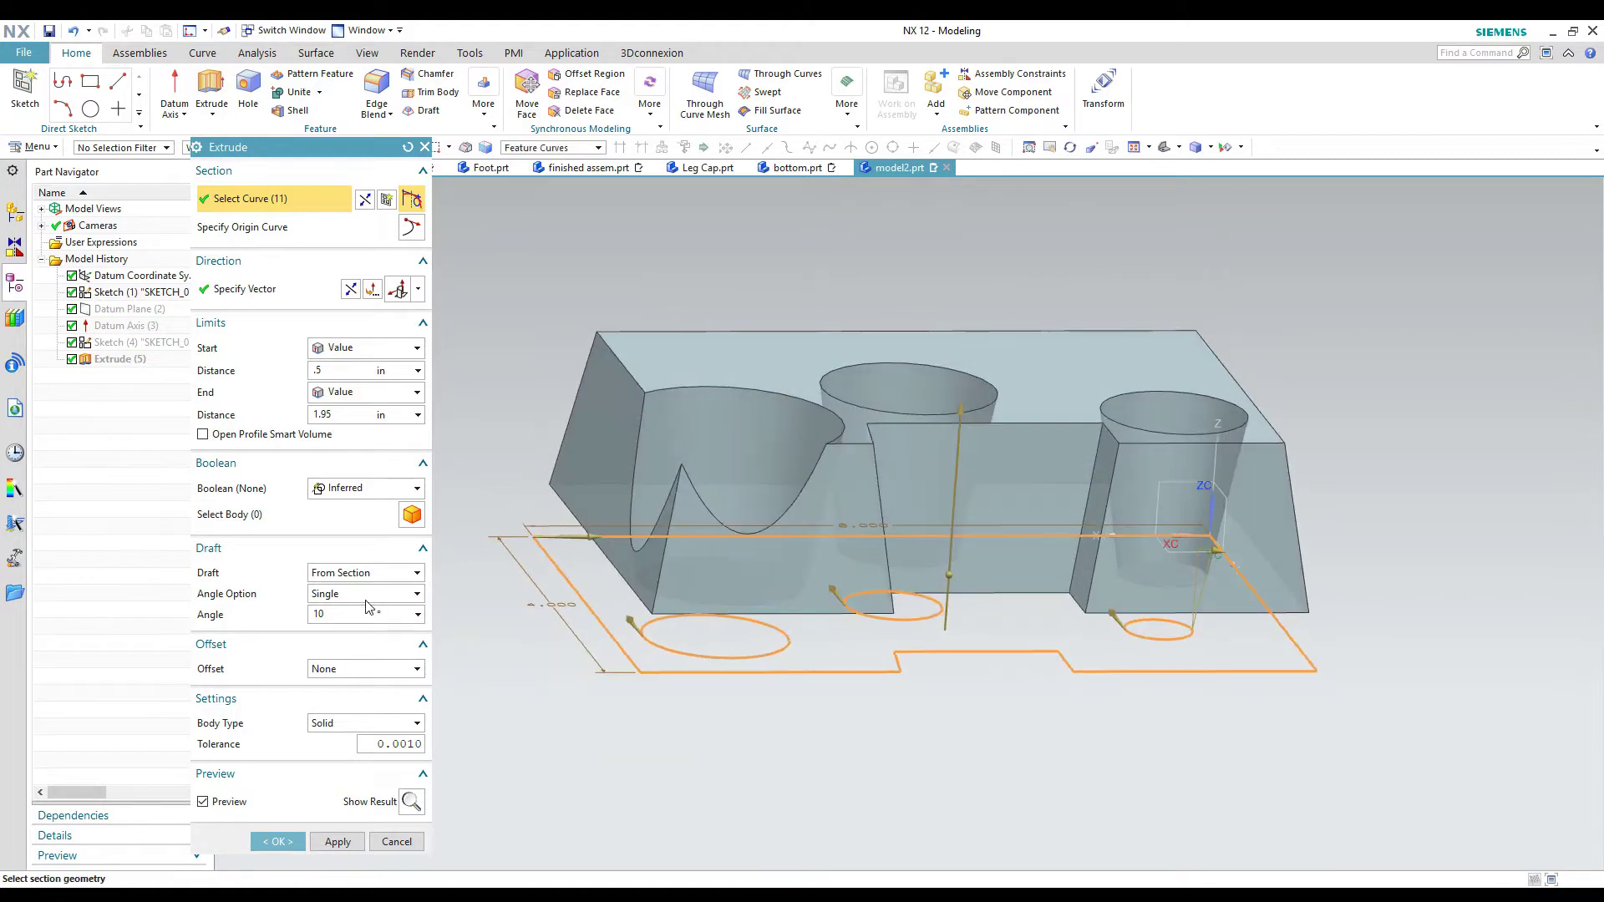
Set the single draft angle to -10 degrees and inspect the outward-sloping walls and holes.
click(337, 613)
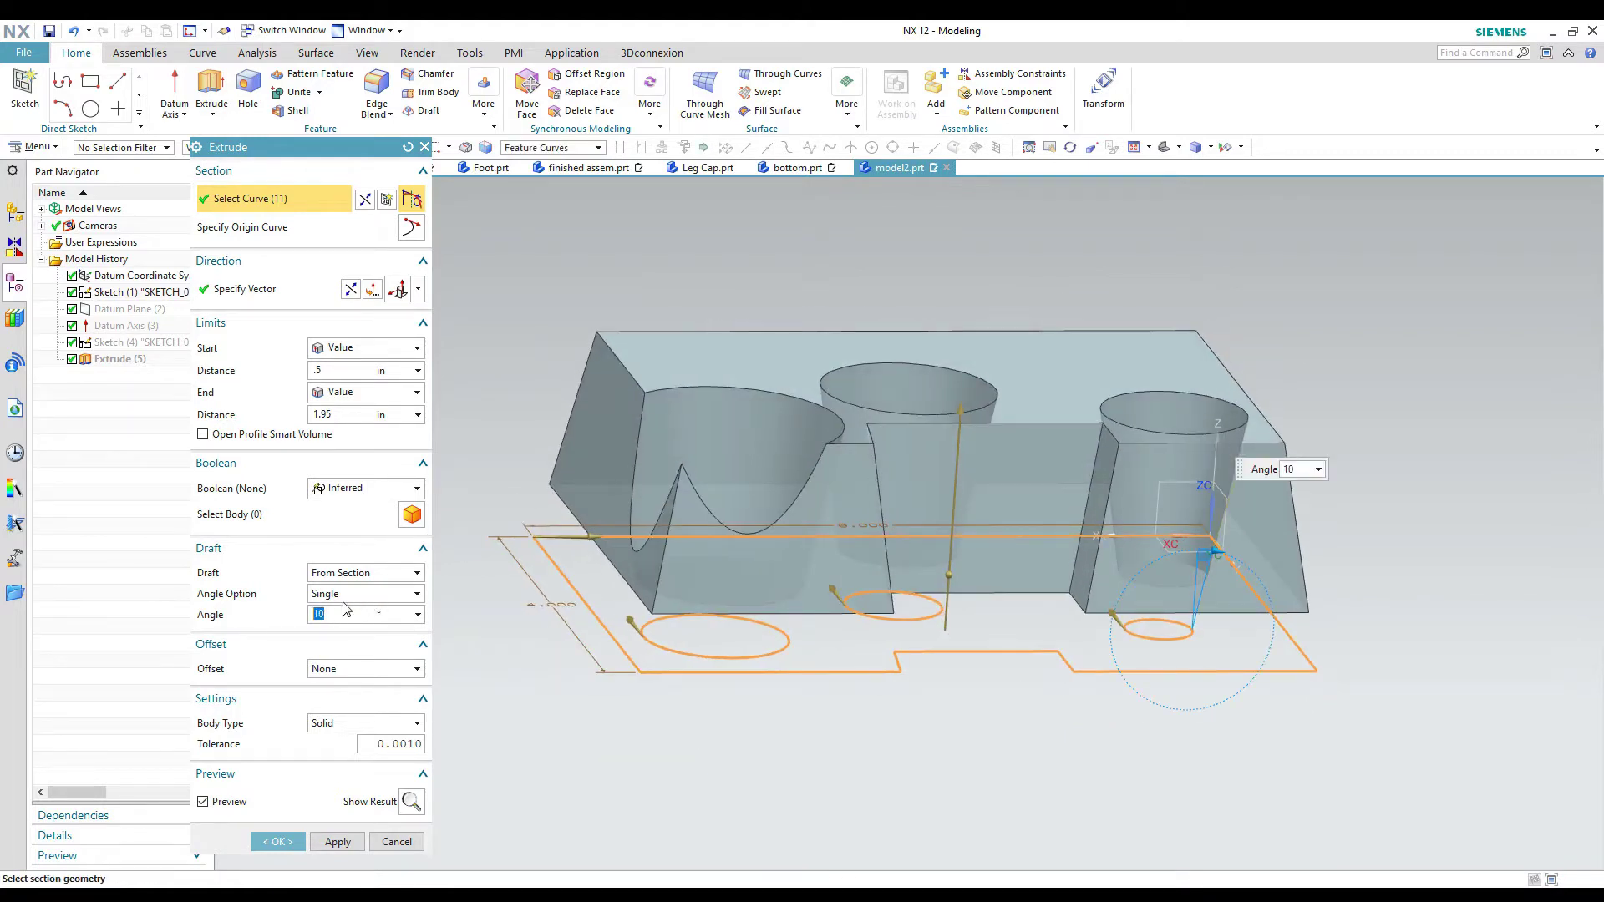
text(-10)
key(Return)
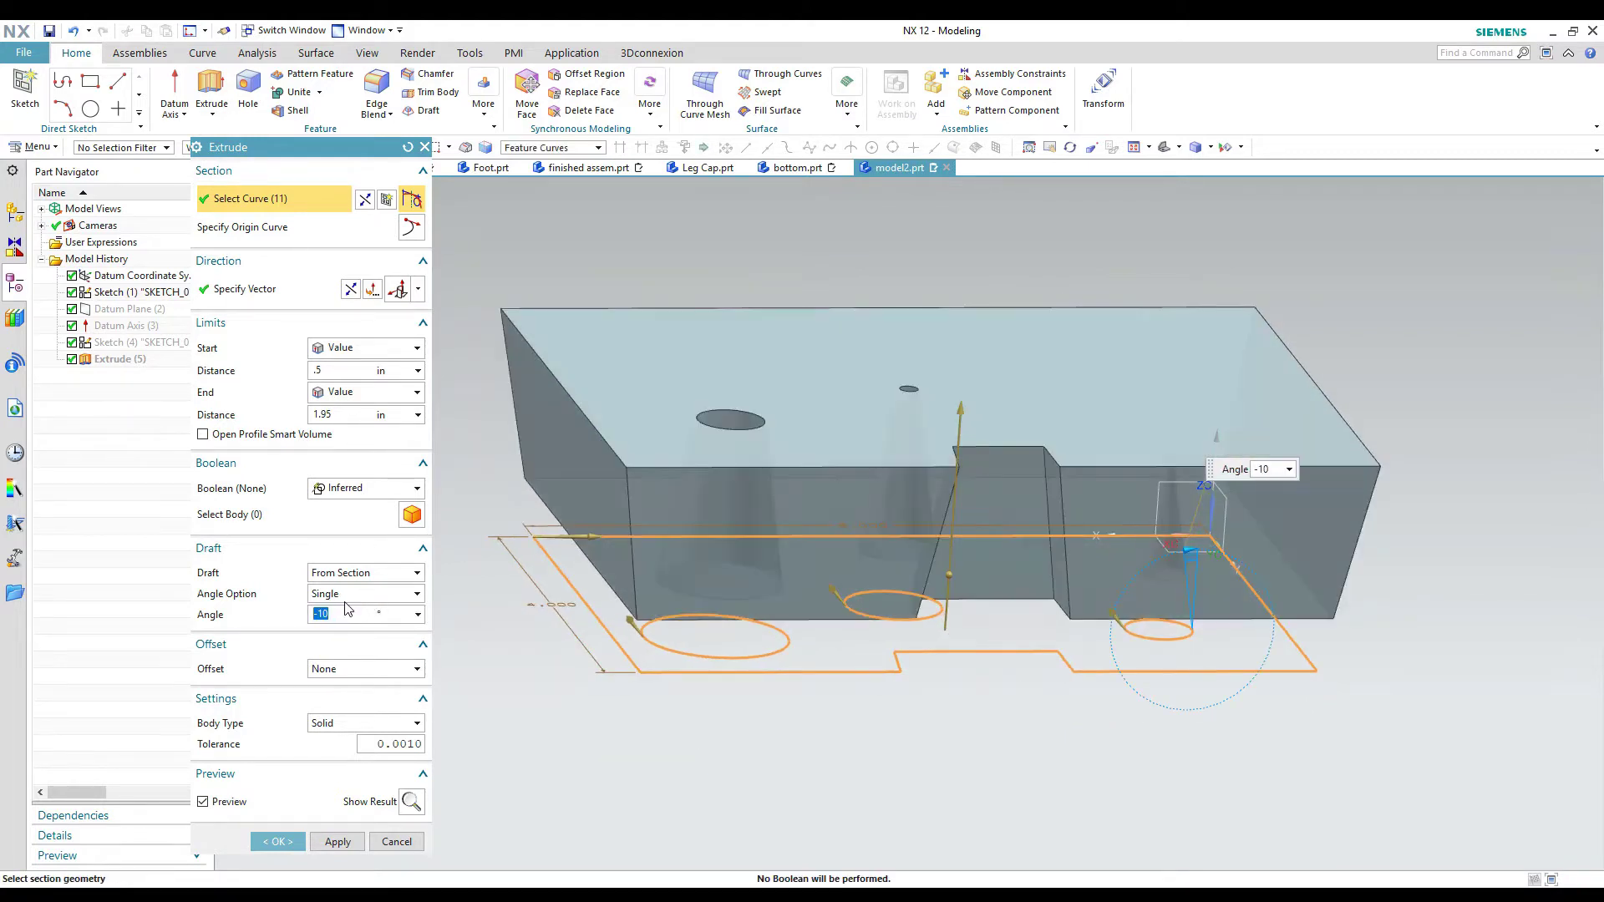
middle_drag(614, 601, 581, 666)
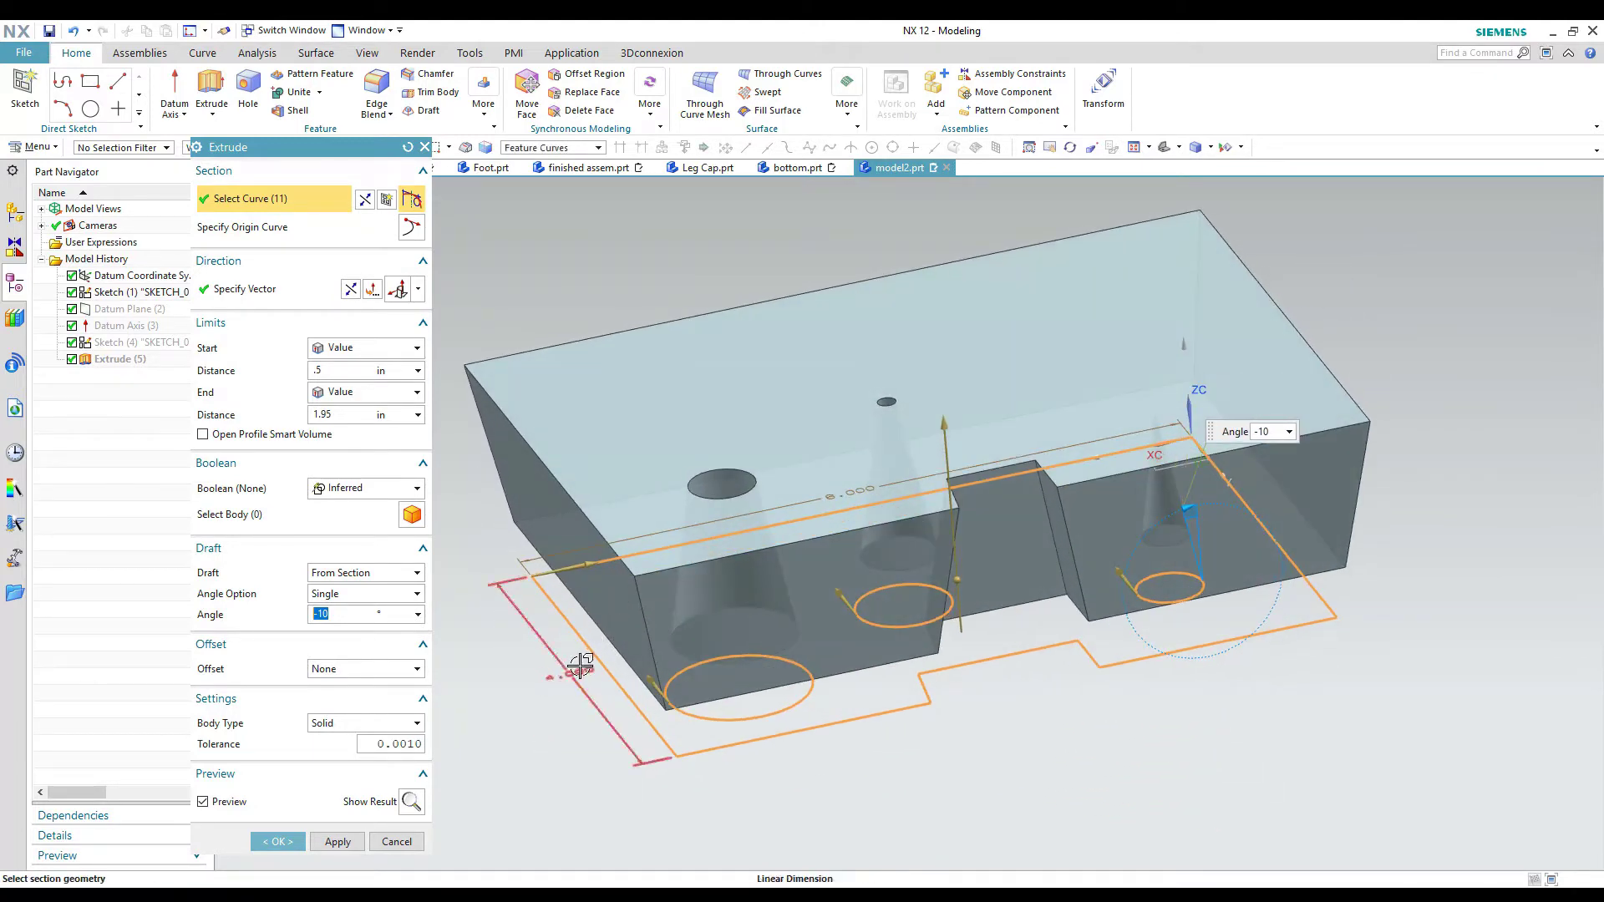
Set the draft's angle option to Multiple and show the list of individual draft angles.
click(362, 594)
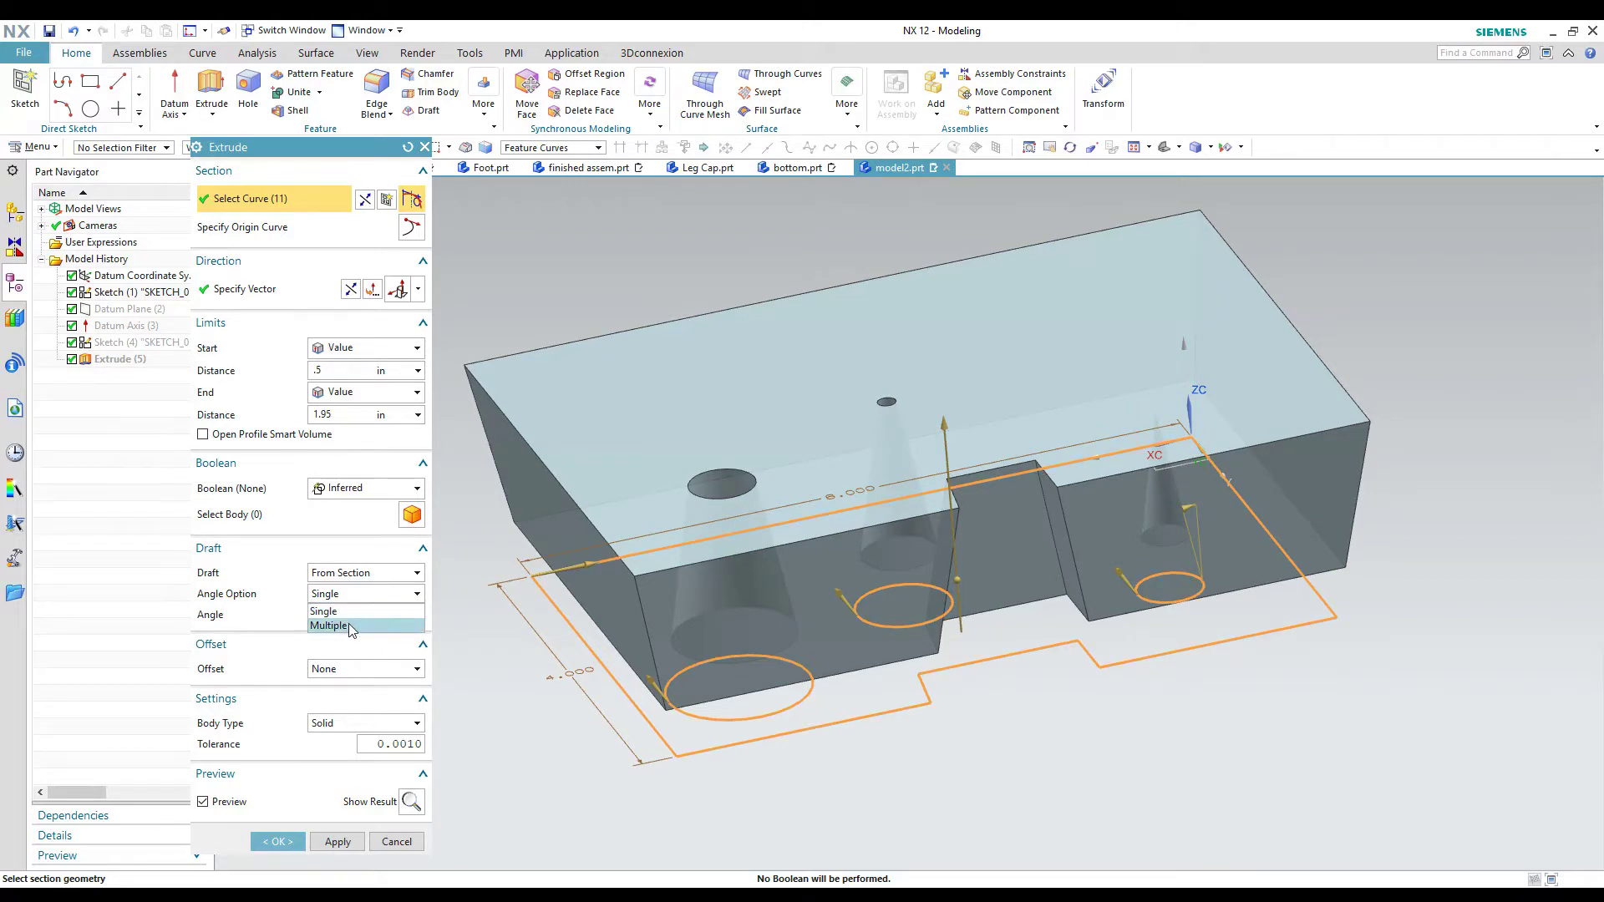
click(348, 623)
middle_drag(534, 634, 526, 582)
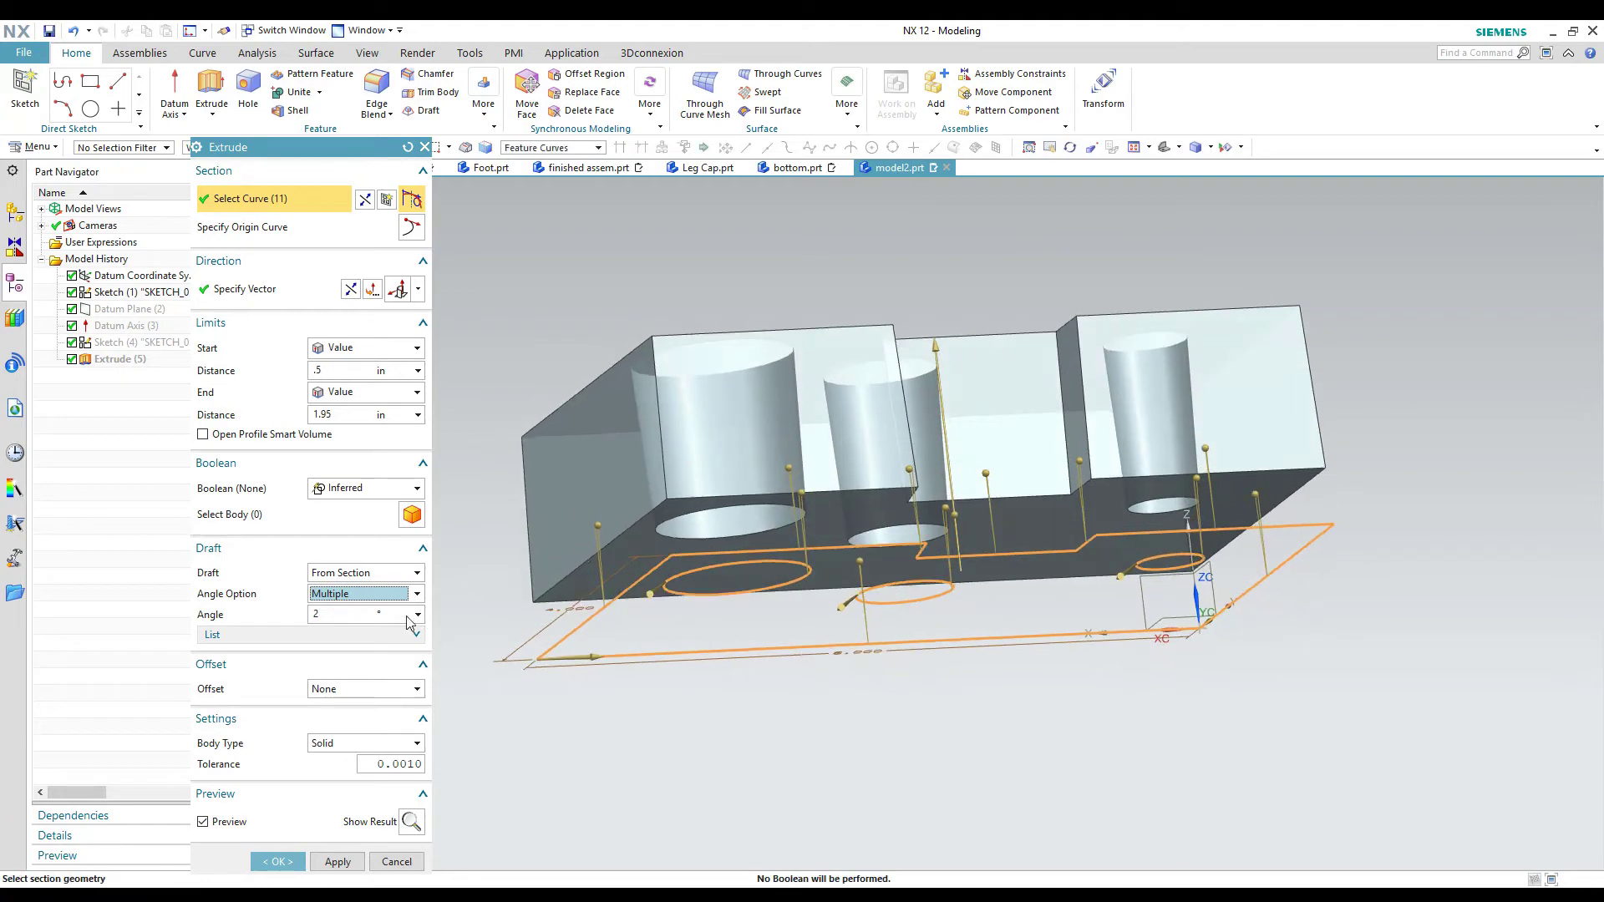
click(377, 636)
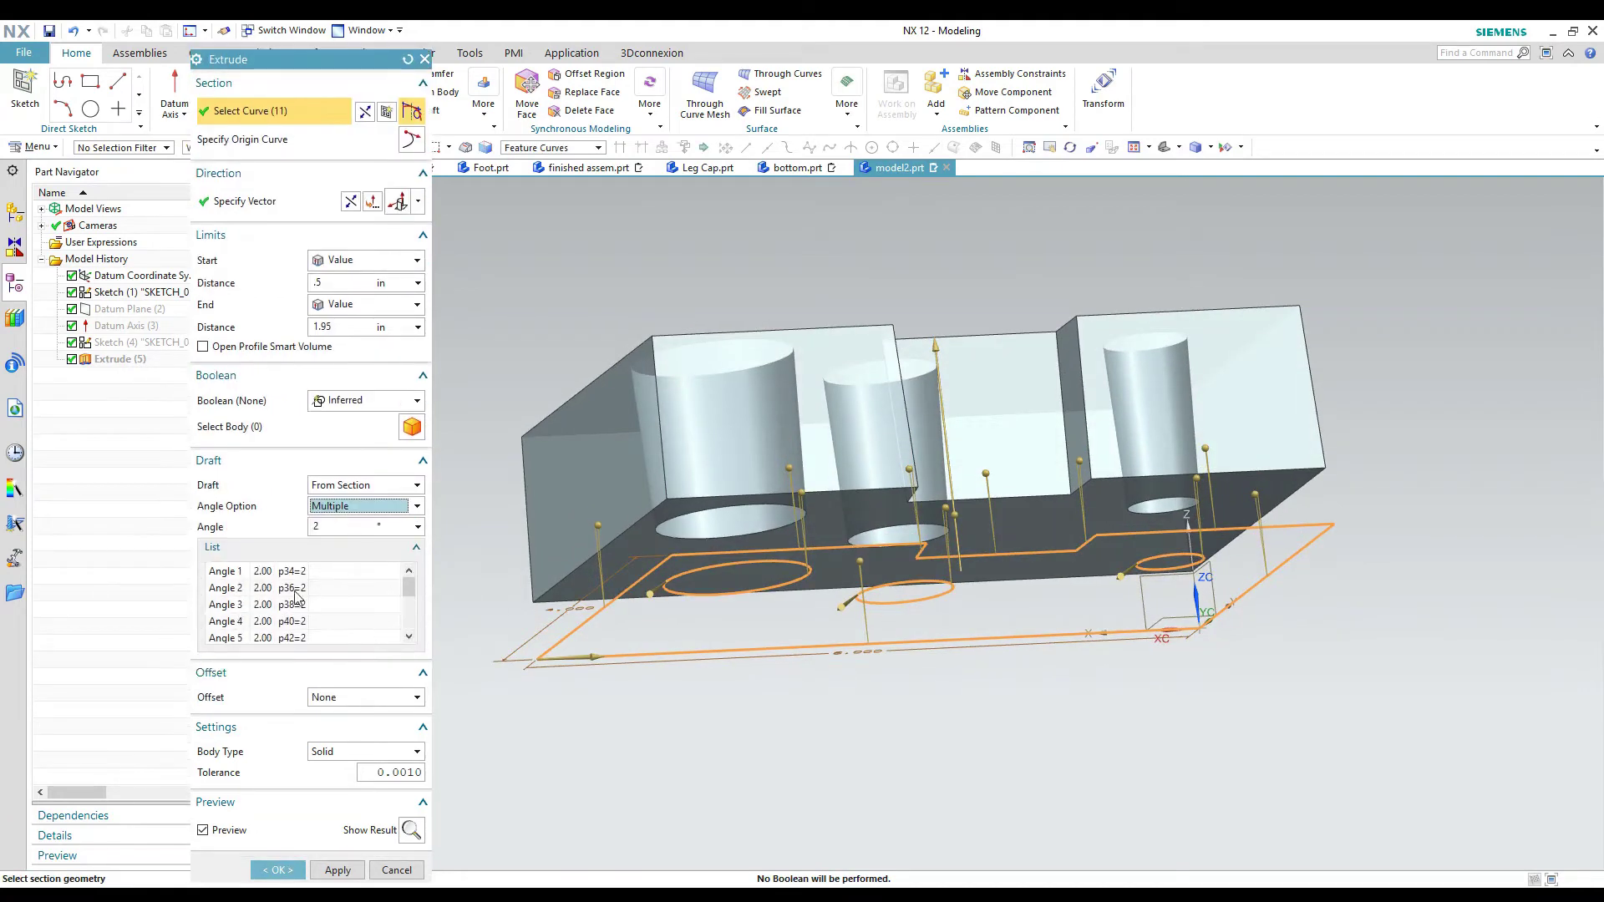
middle_drag(476, 608, 516, 654)
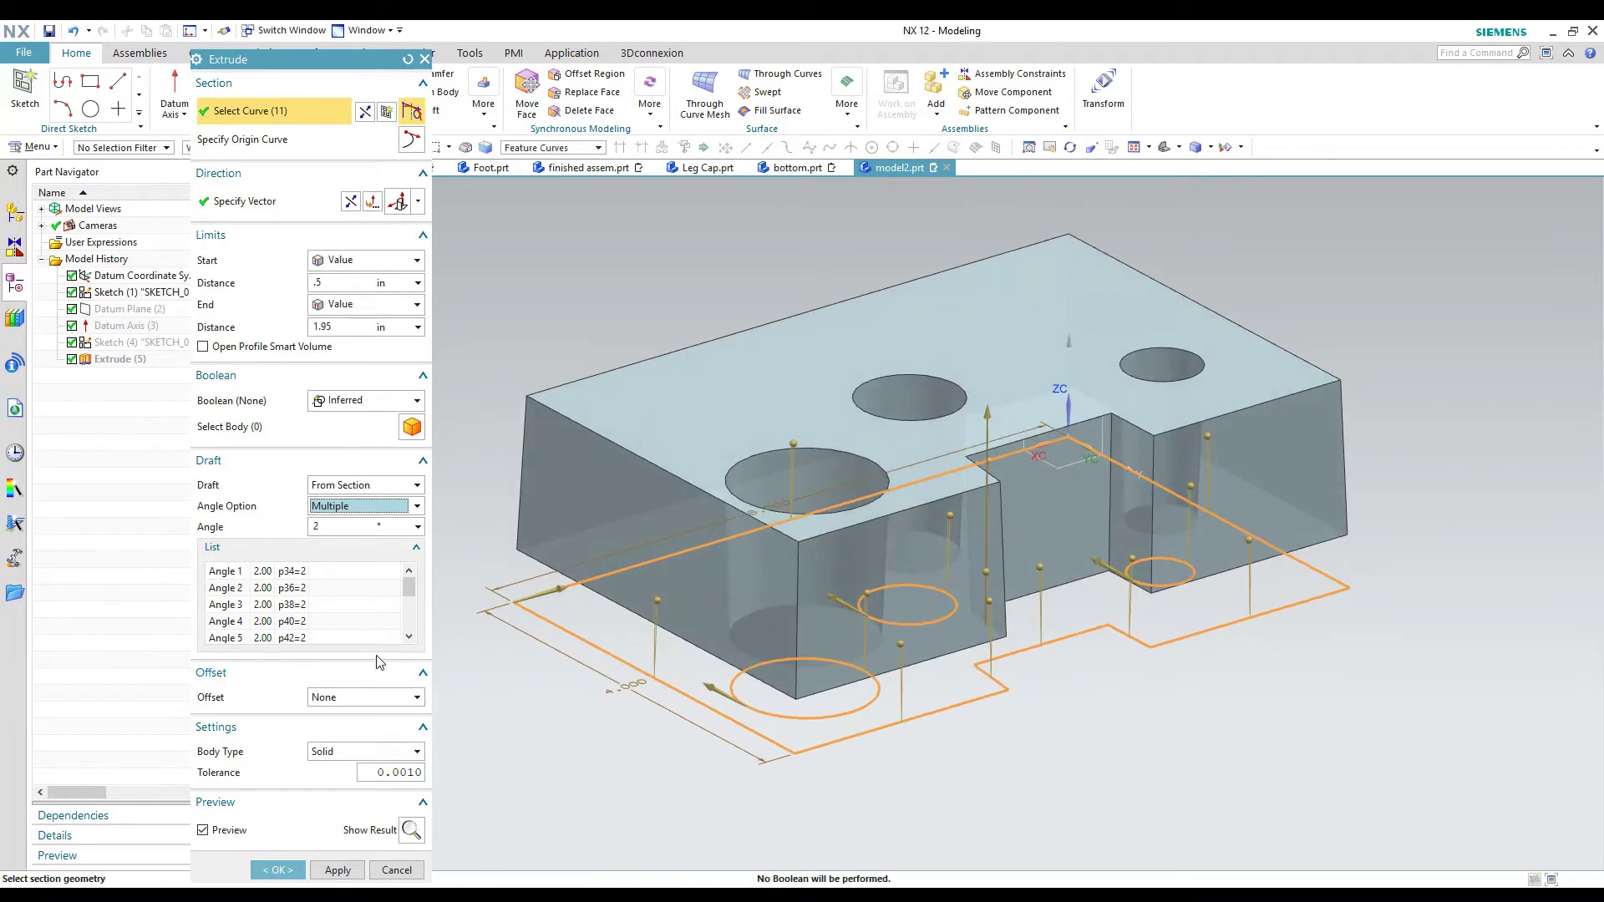
Set Angle 2, the draft of the middle hole, to 5 degrees.
click(303, 590)
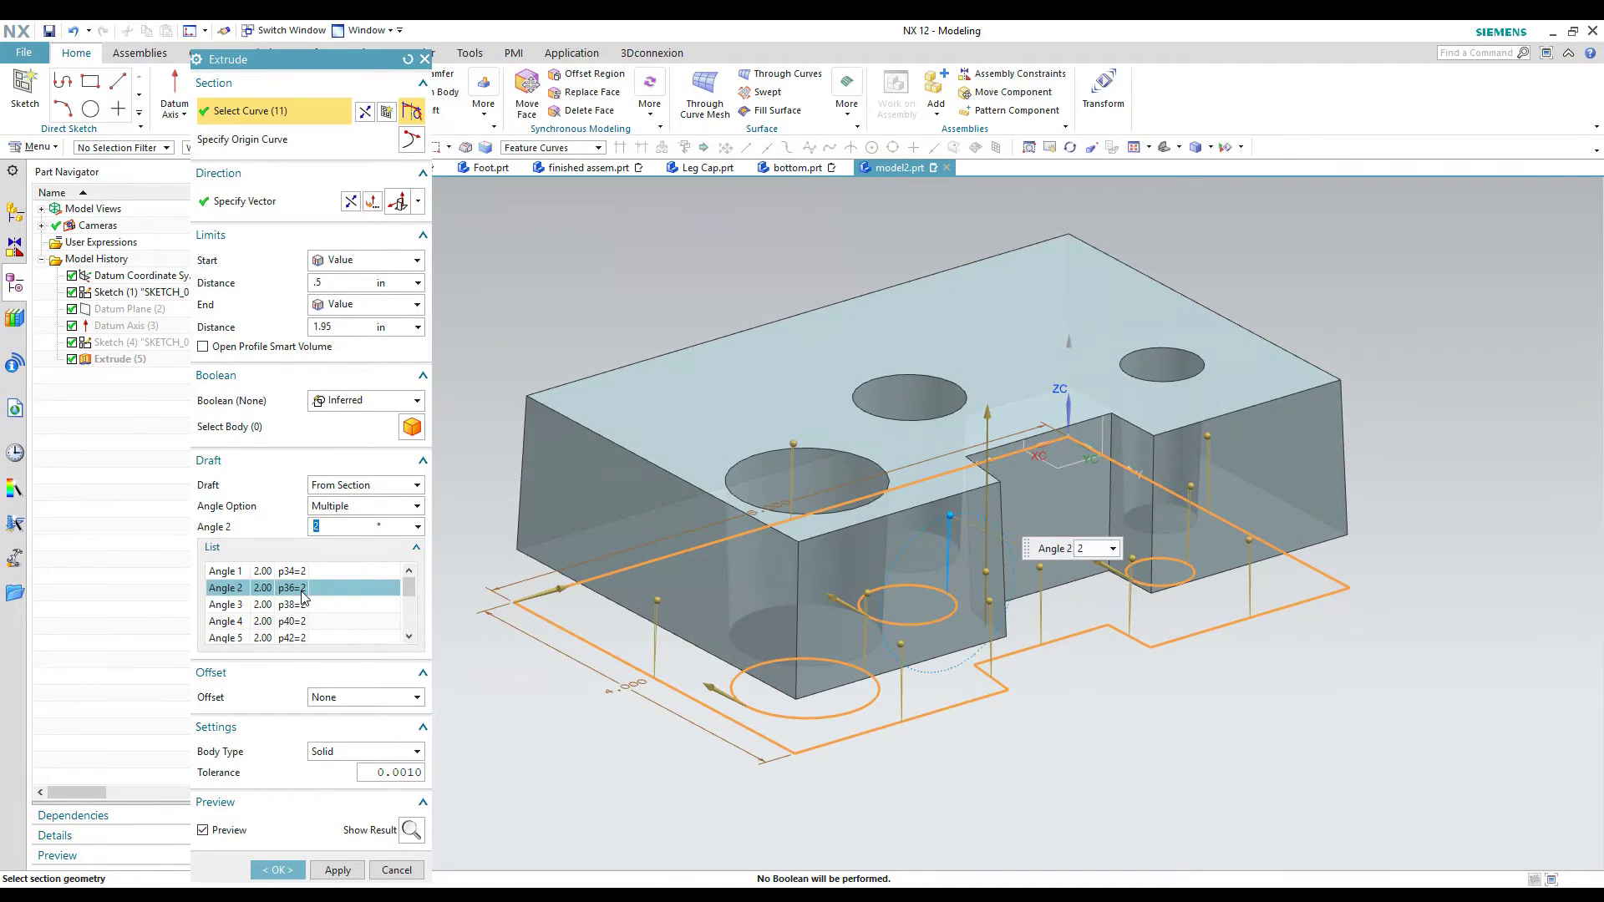
middle_drag(586, 687, 553, 751)
middle_drag(464, 655, 459, 578)
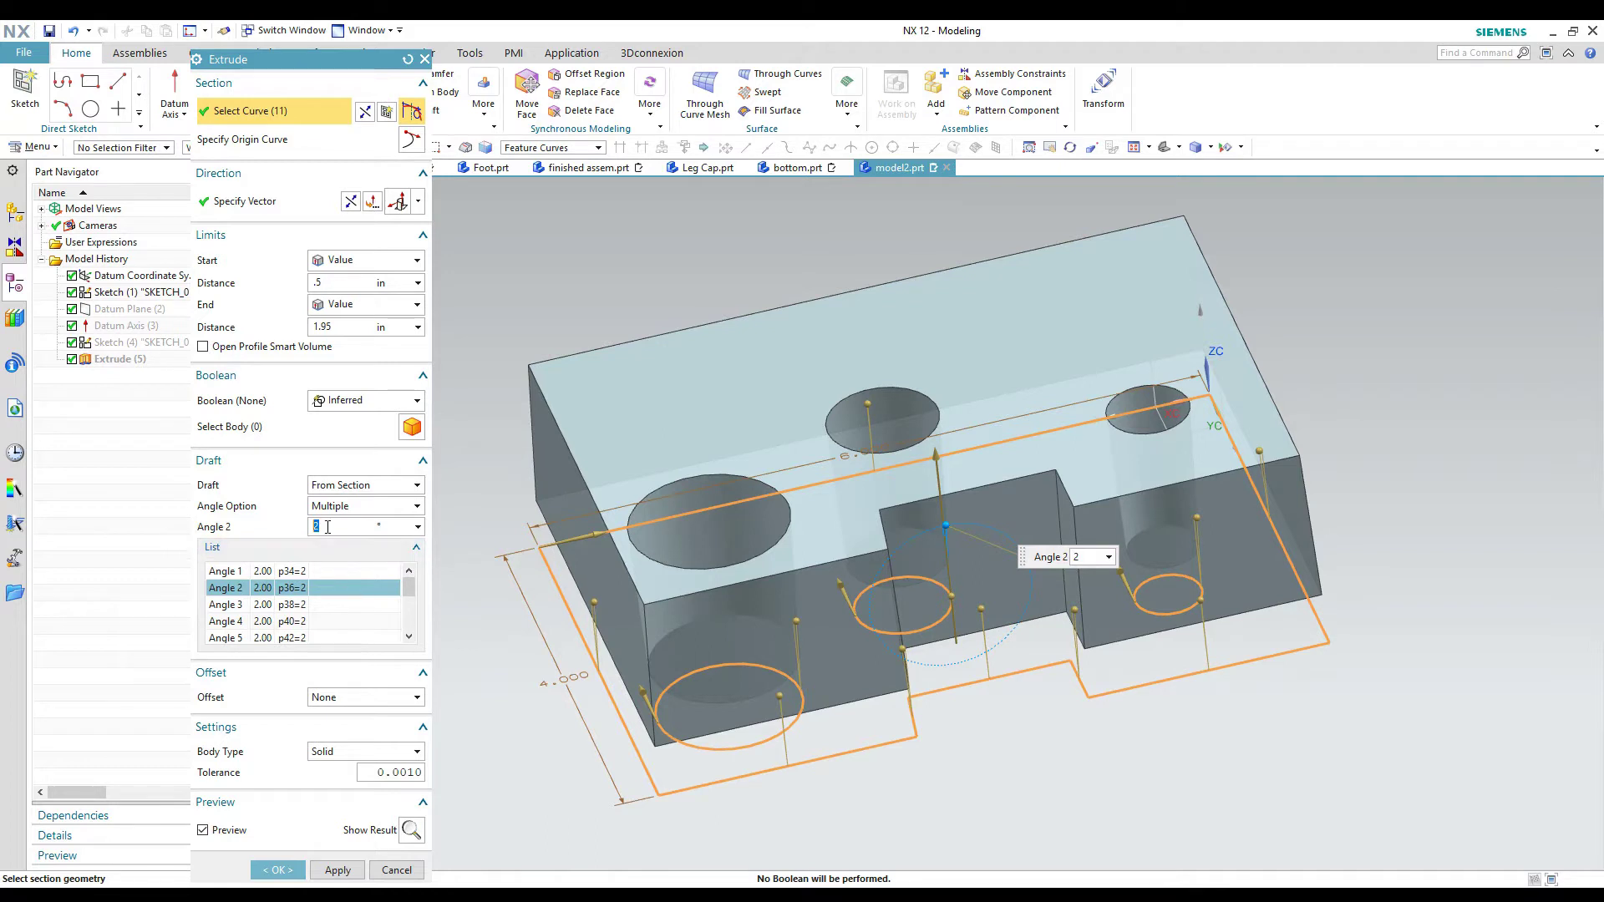
text(5)
key(Return)
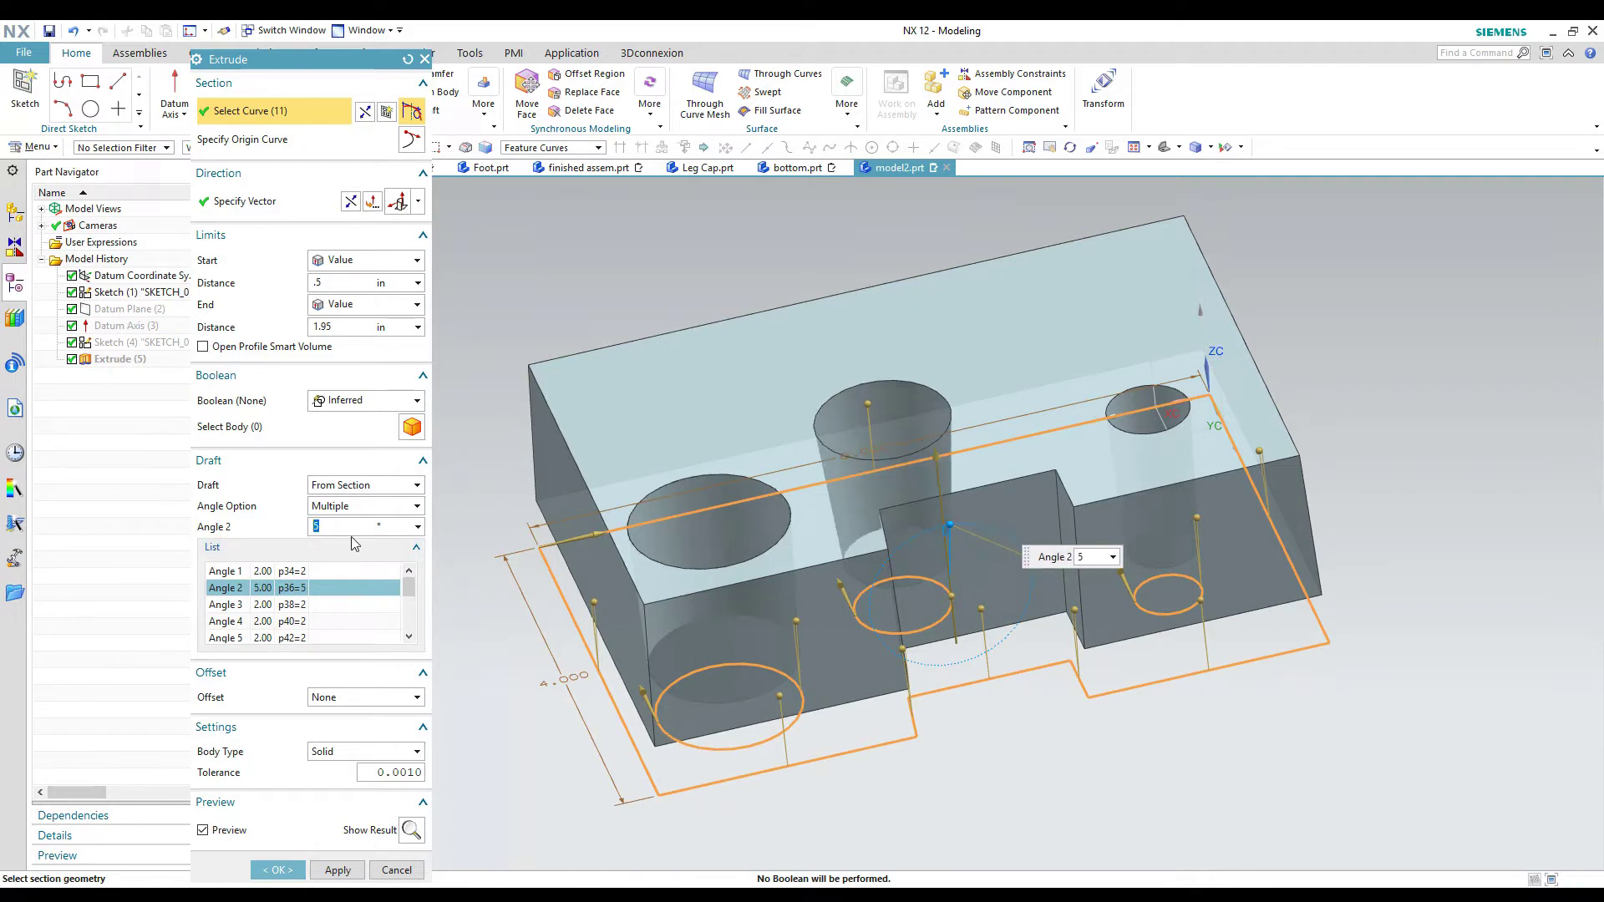
Go through draft Angles 3, 4 and 5 in the list to identify which edges of the extrusion they control.
click(301, 607)
click(303, 622)
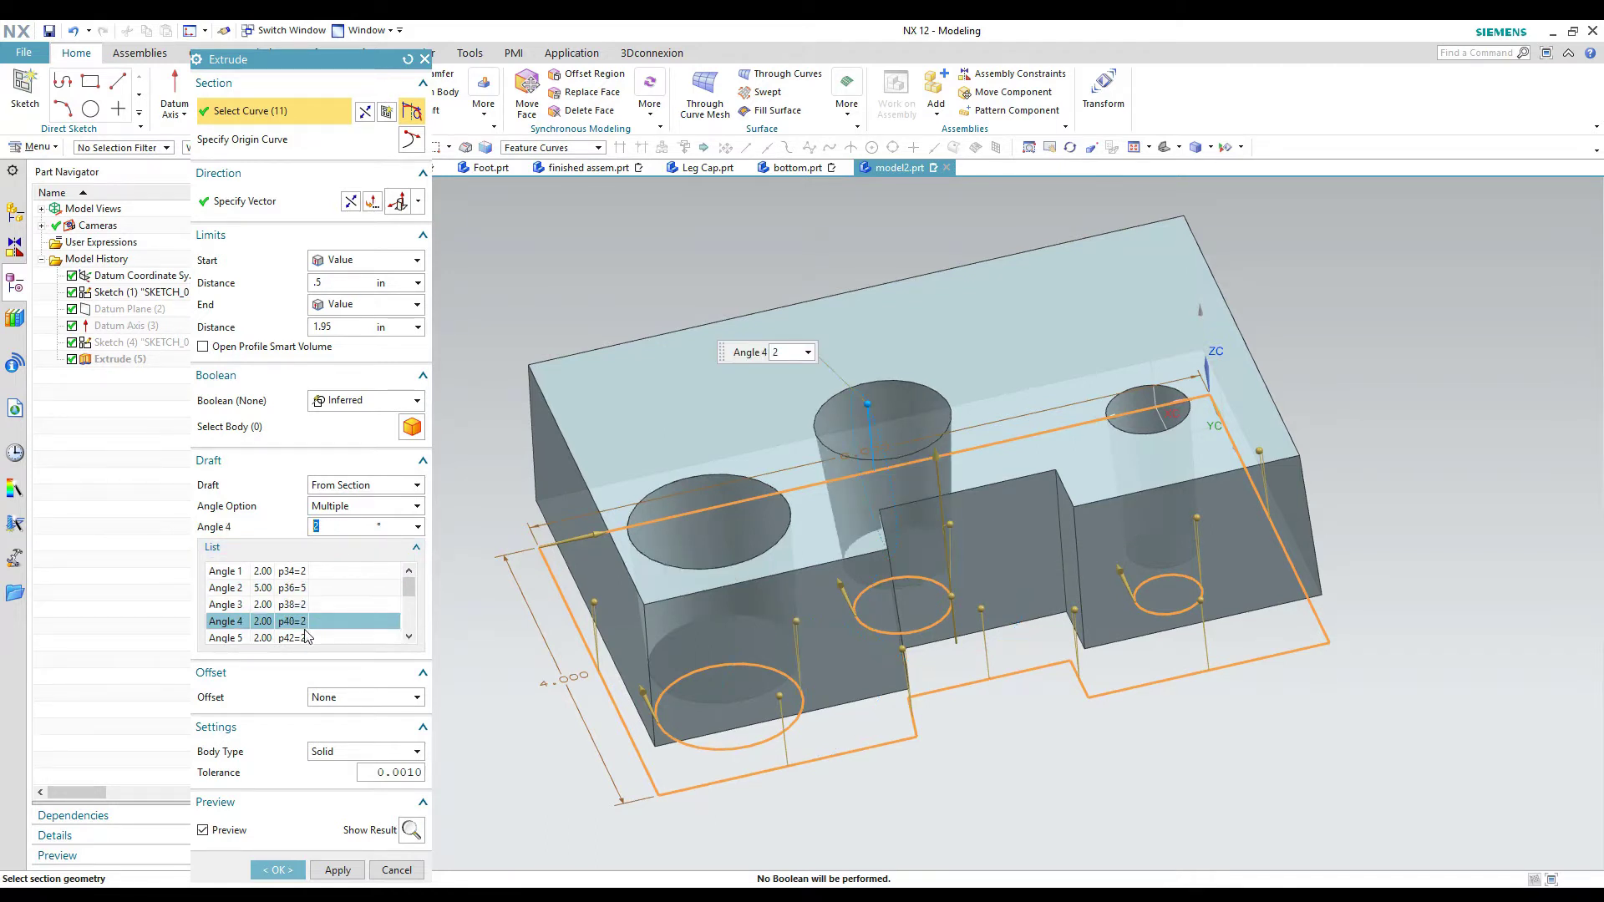
click(278, 638)
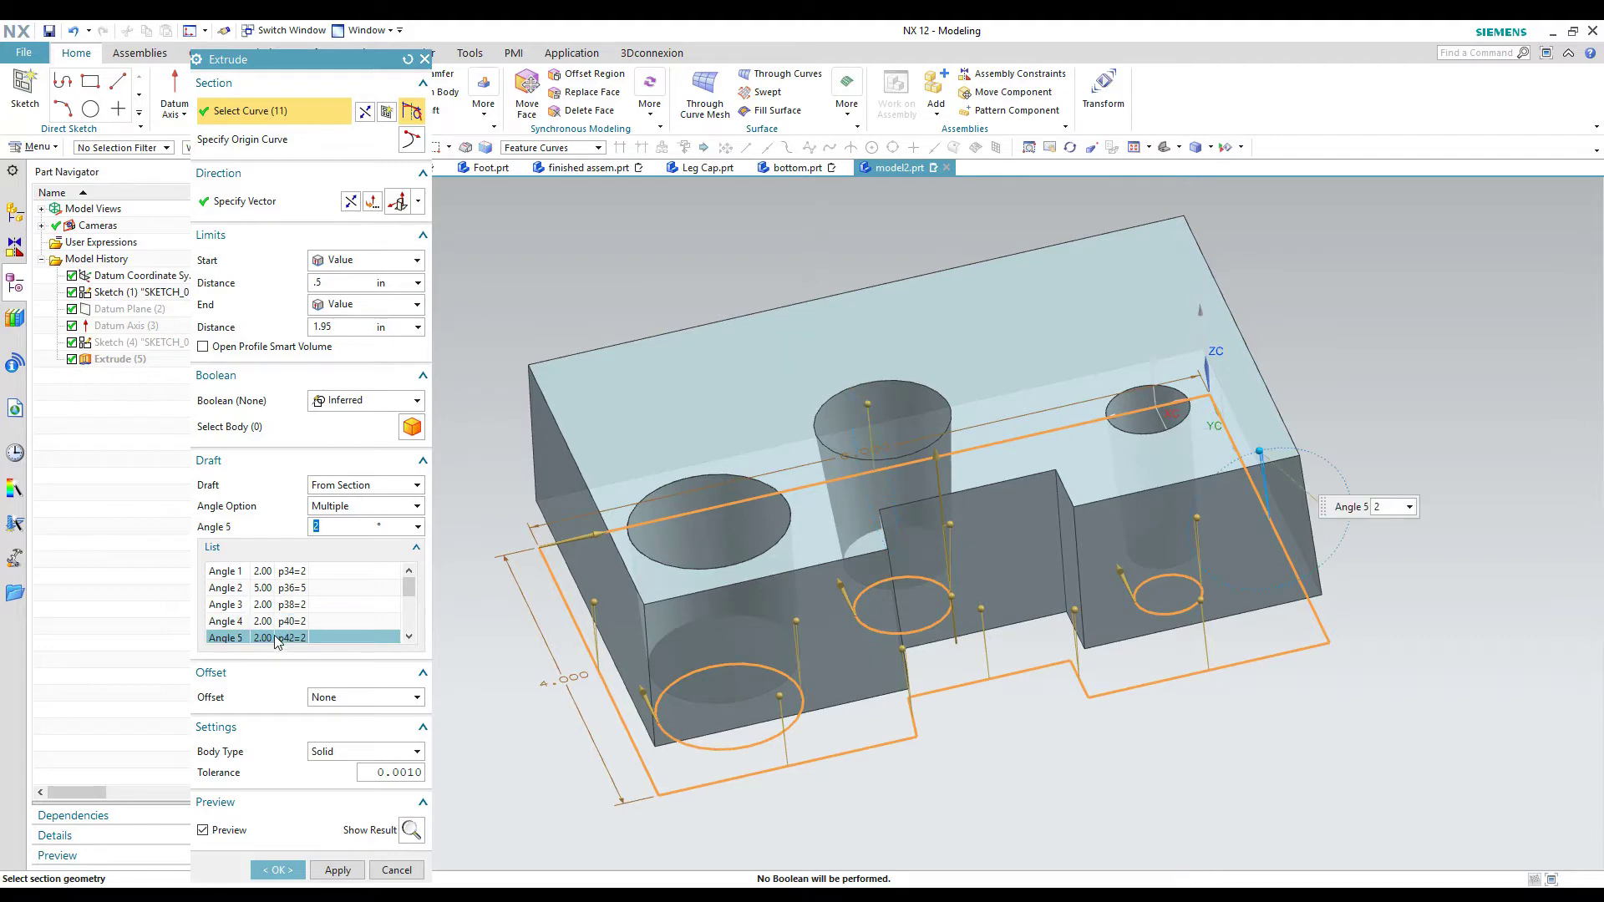
Accept the extrusion with multiple draft angles, inspect its walls and holes, and delete it.
middle_click(277, 638)
middle_drag(329, 591, 426, 615)
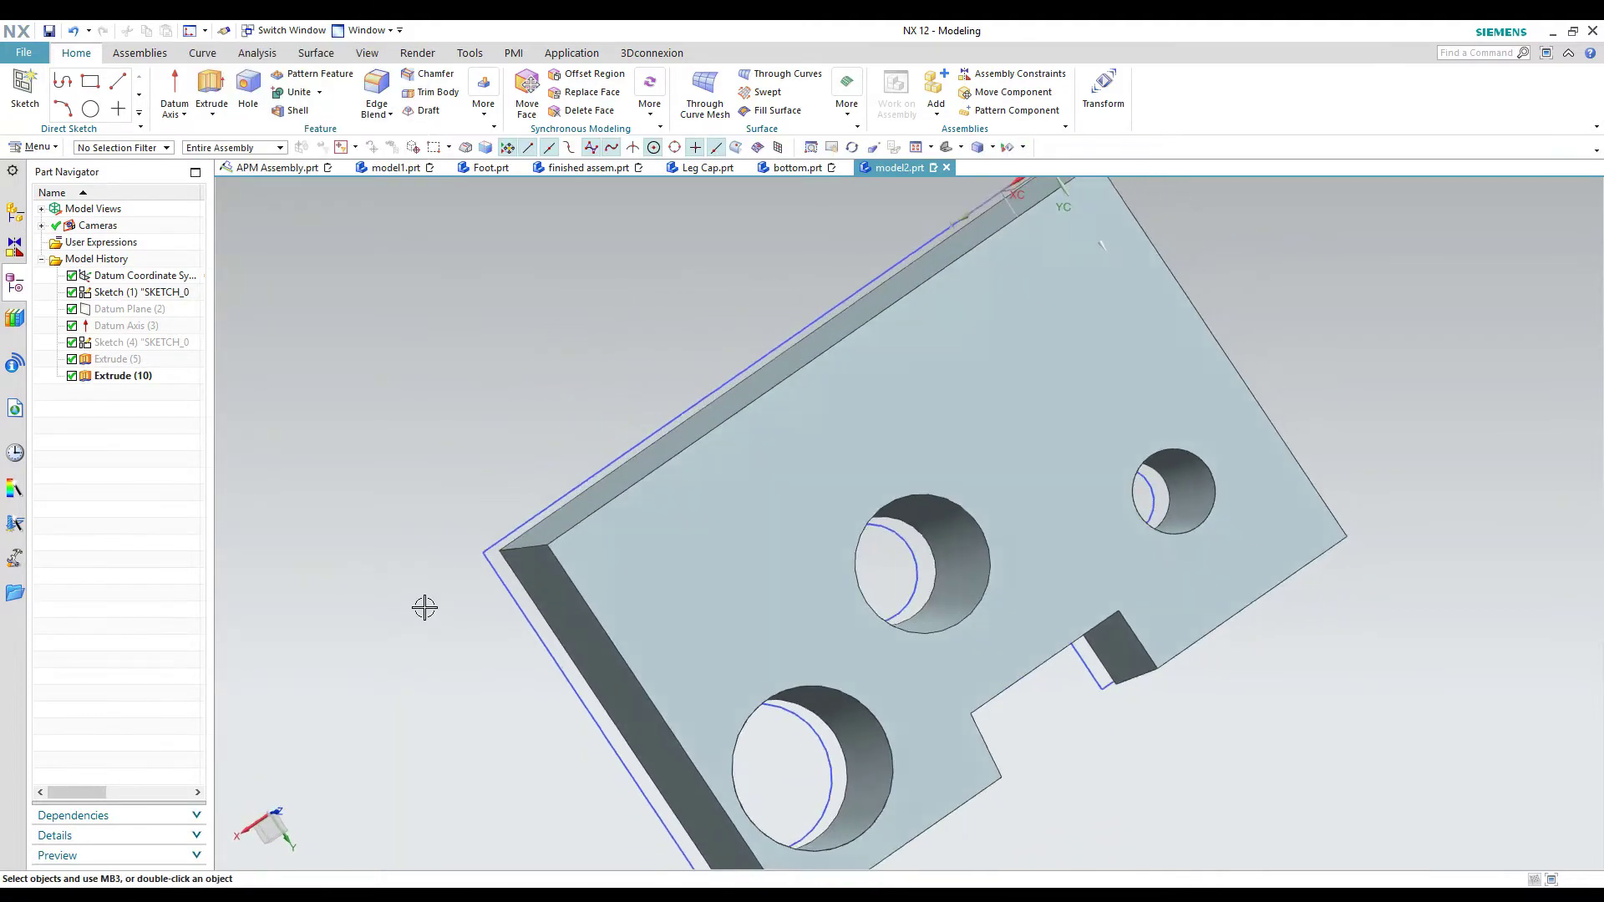
key(Home)
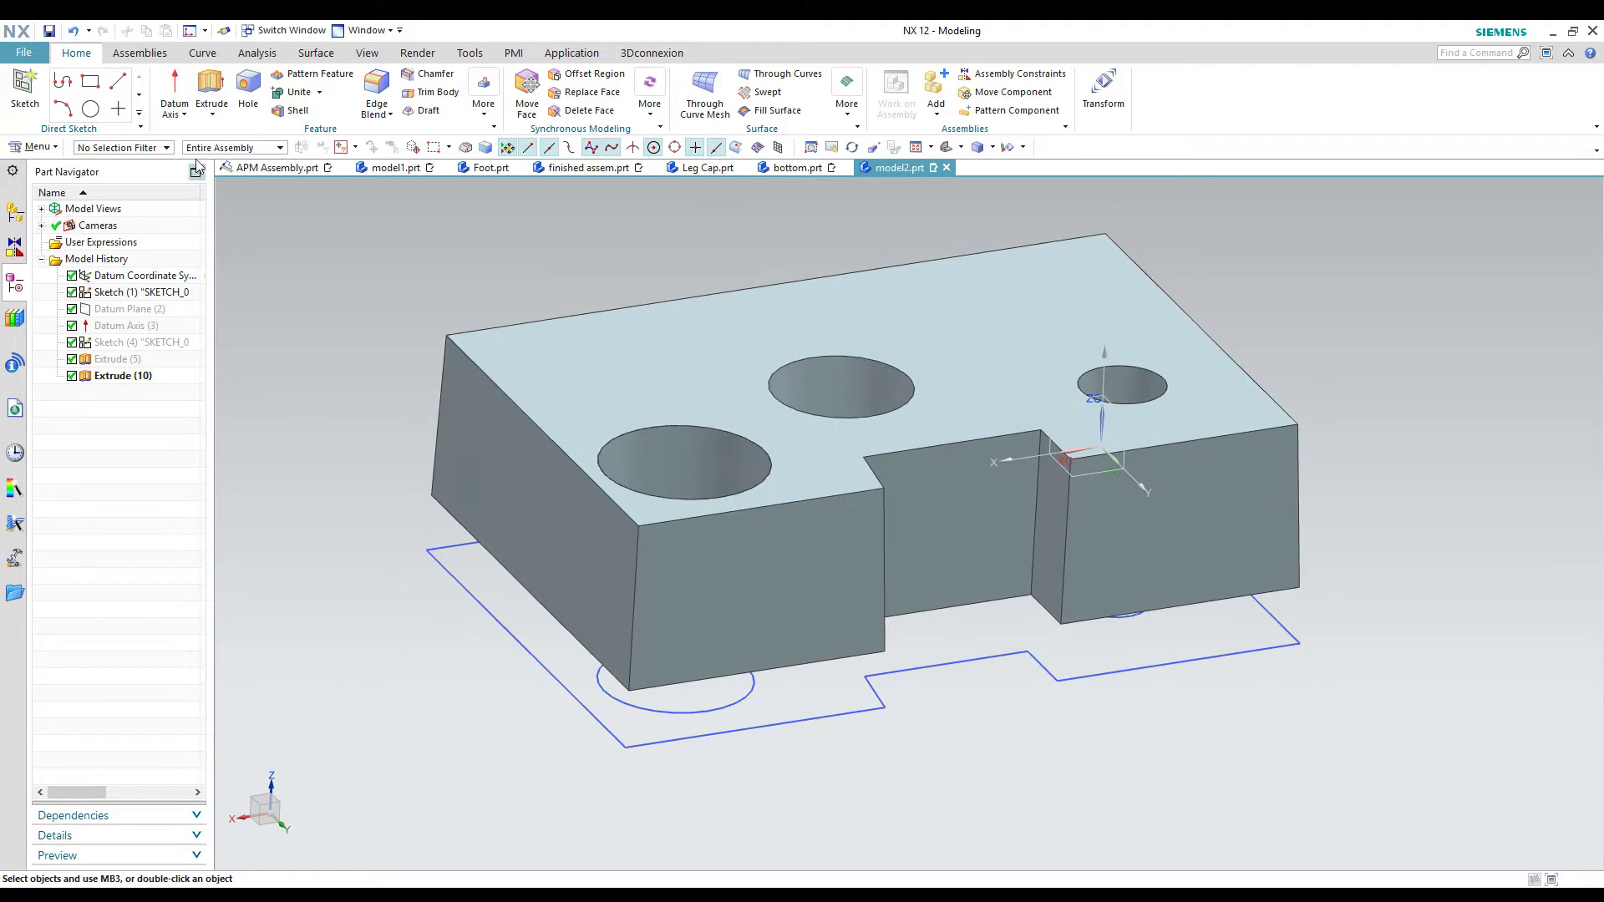
click(506, 365)
key(Delete)
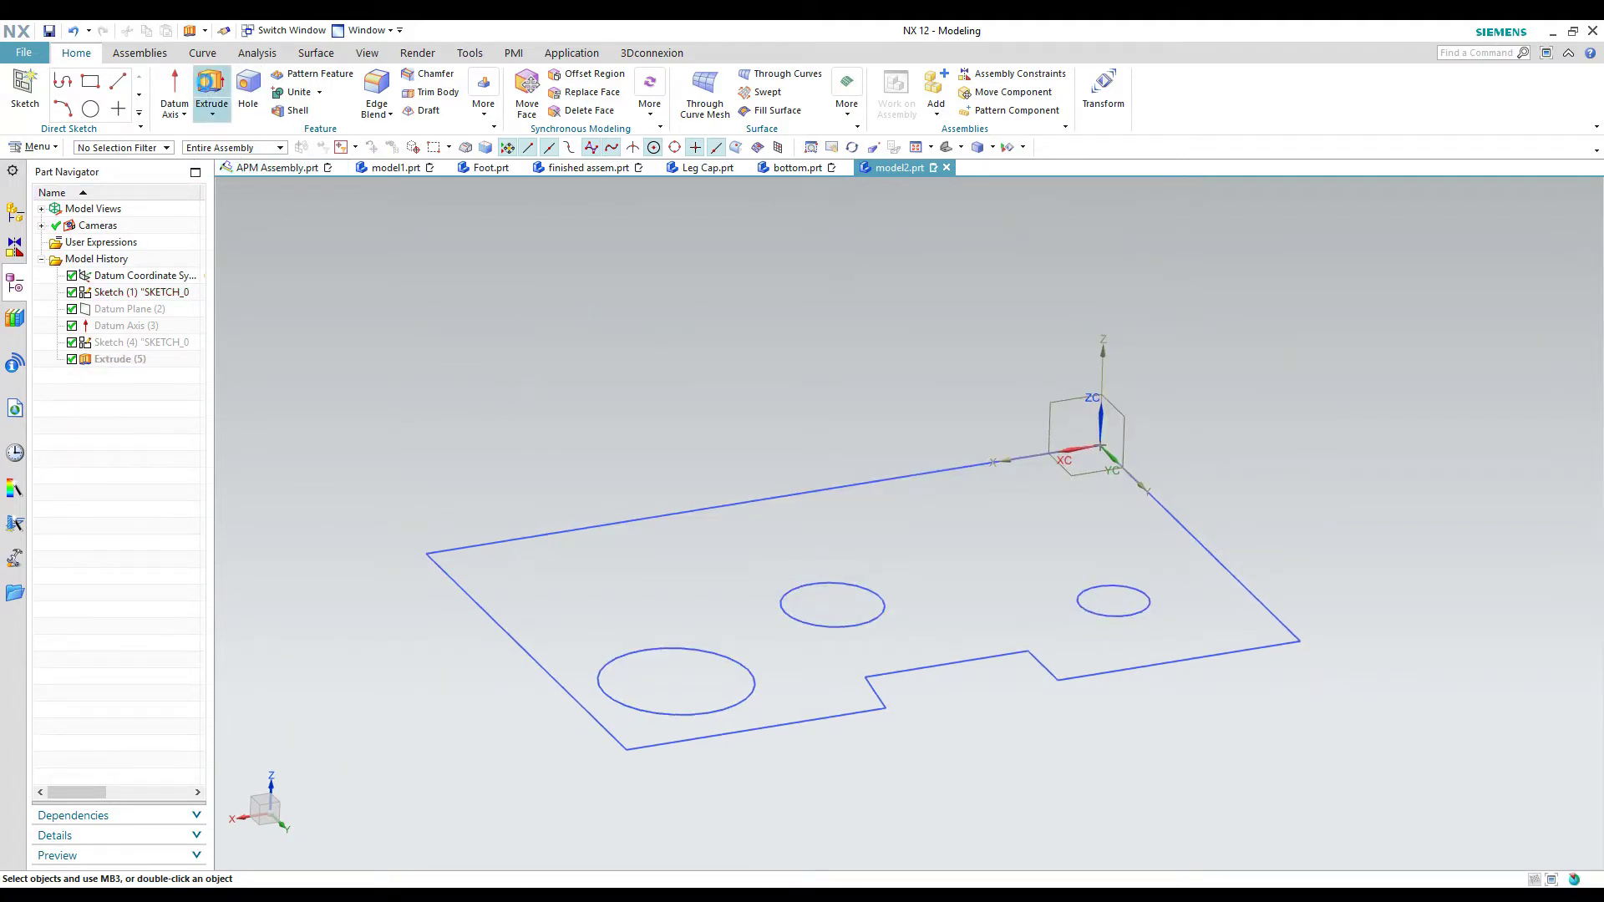
Extrude the plate's outer profile without the holes, using Connected Curves, with a start distance of 0 and an end distance of 1.95 in.
click(211, 92)
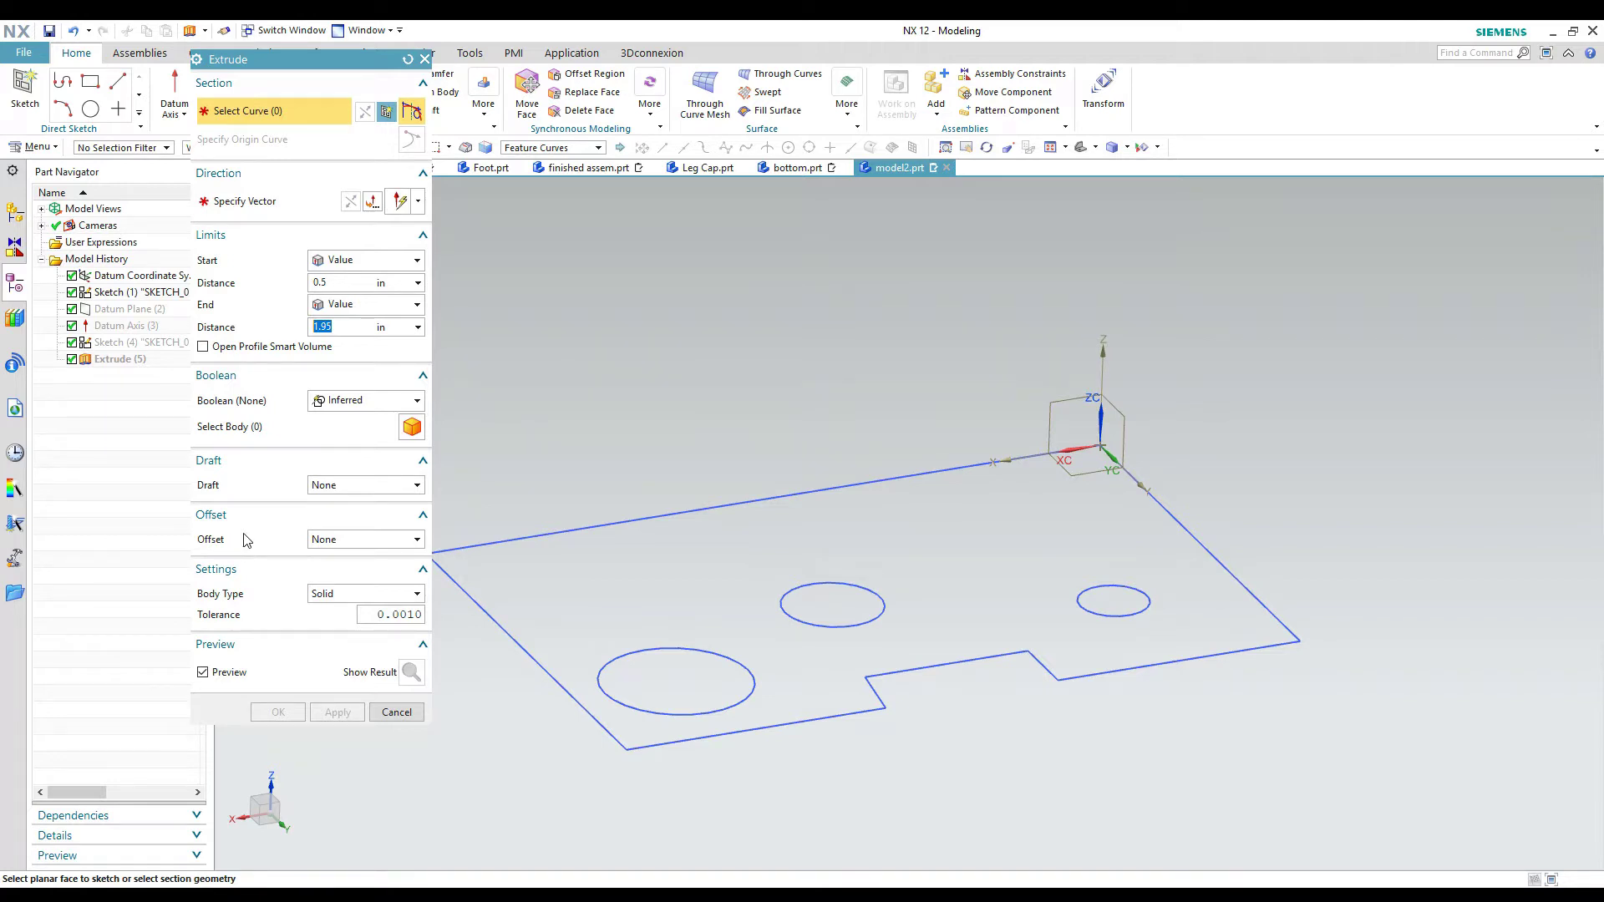
shift+middle_drag(537, 243, 572, 261)
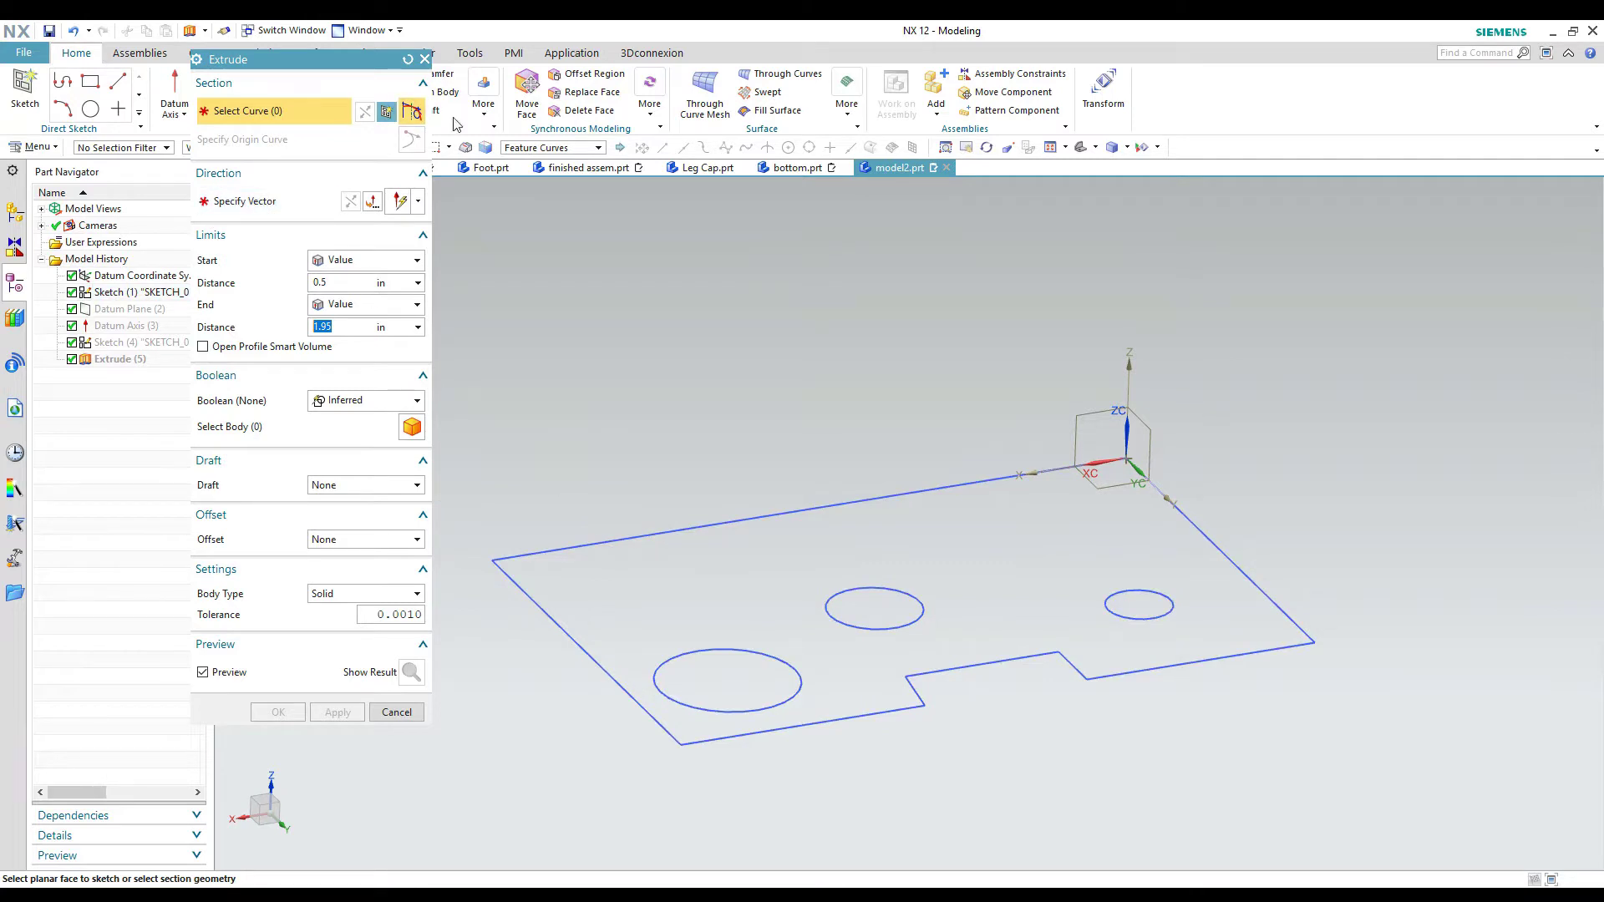
click(554, 148)
click(553, 178)
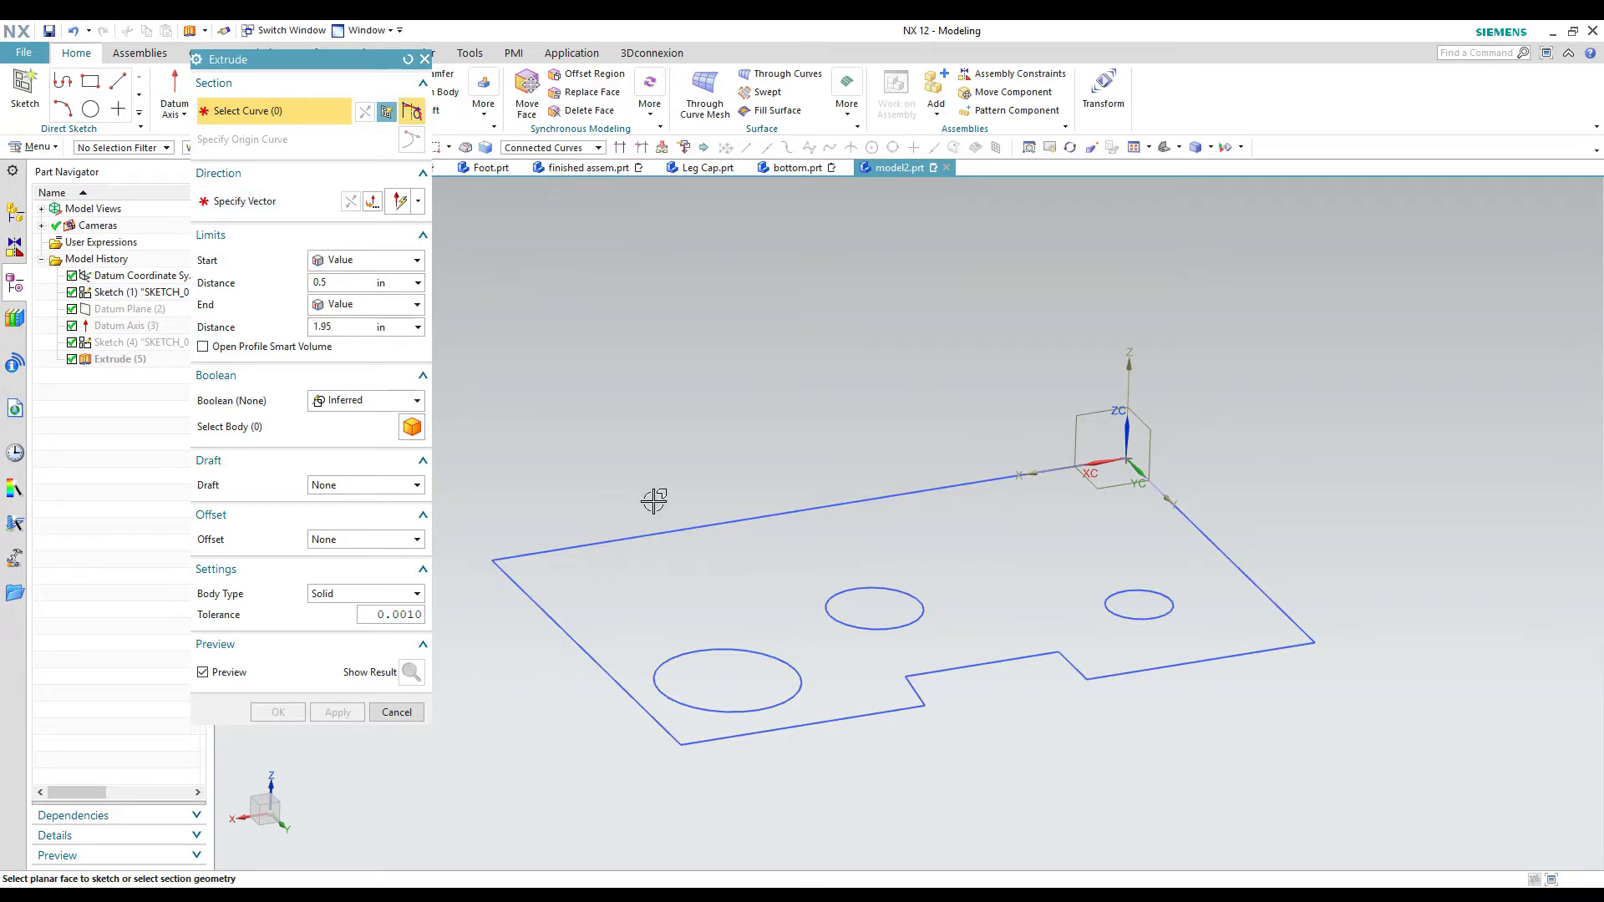
click(626, 537)
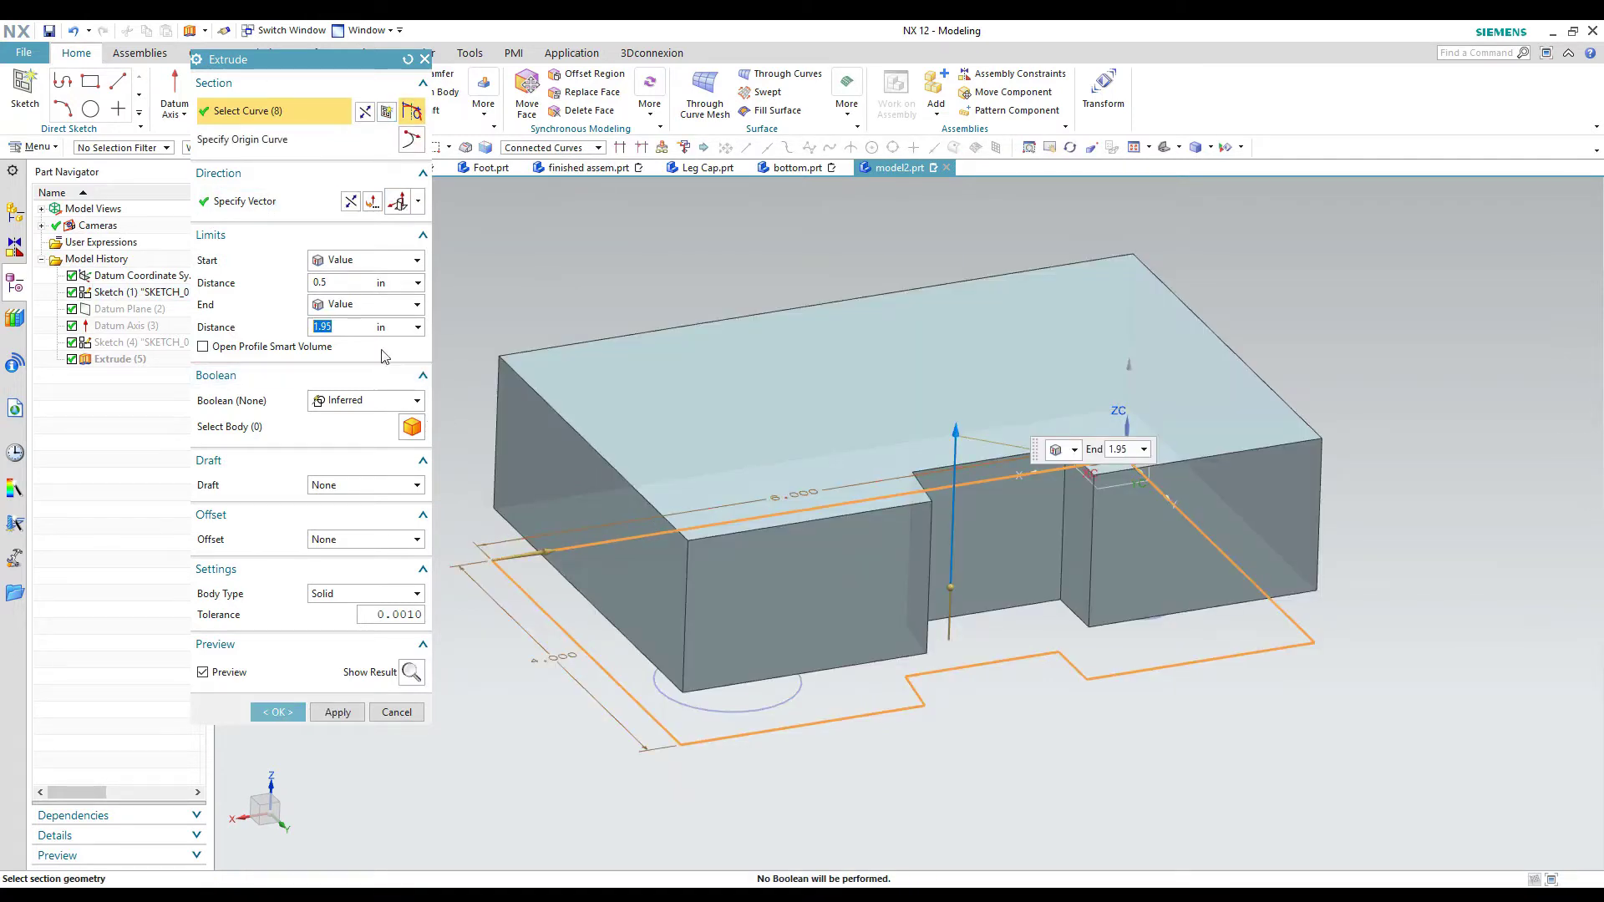
click(335, 283)
key(Return)
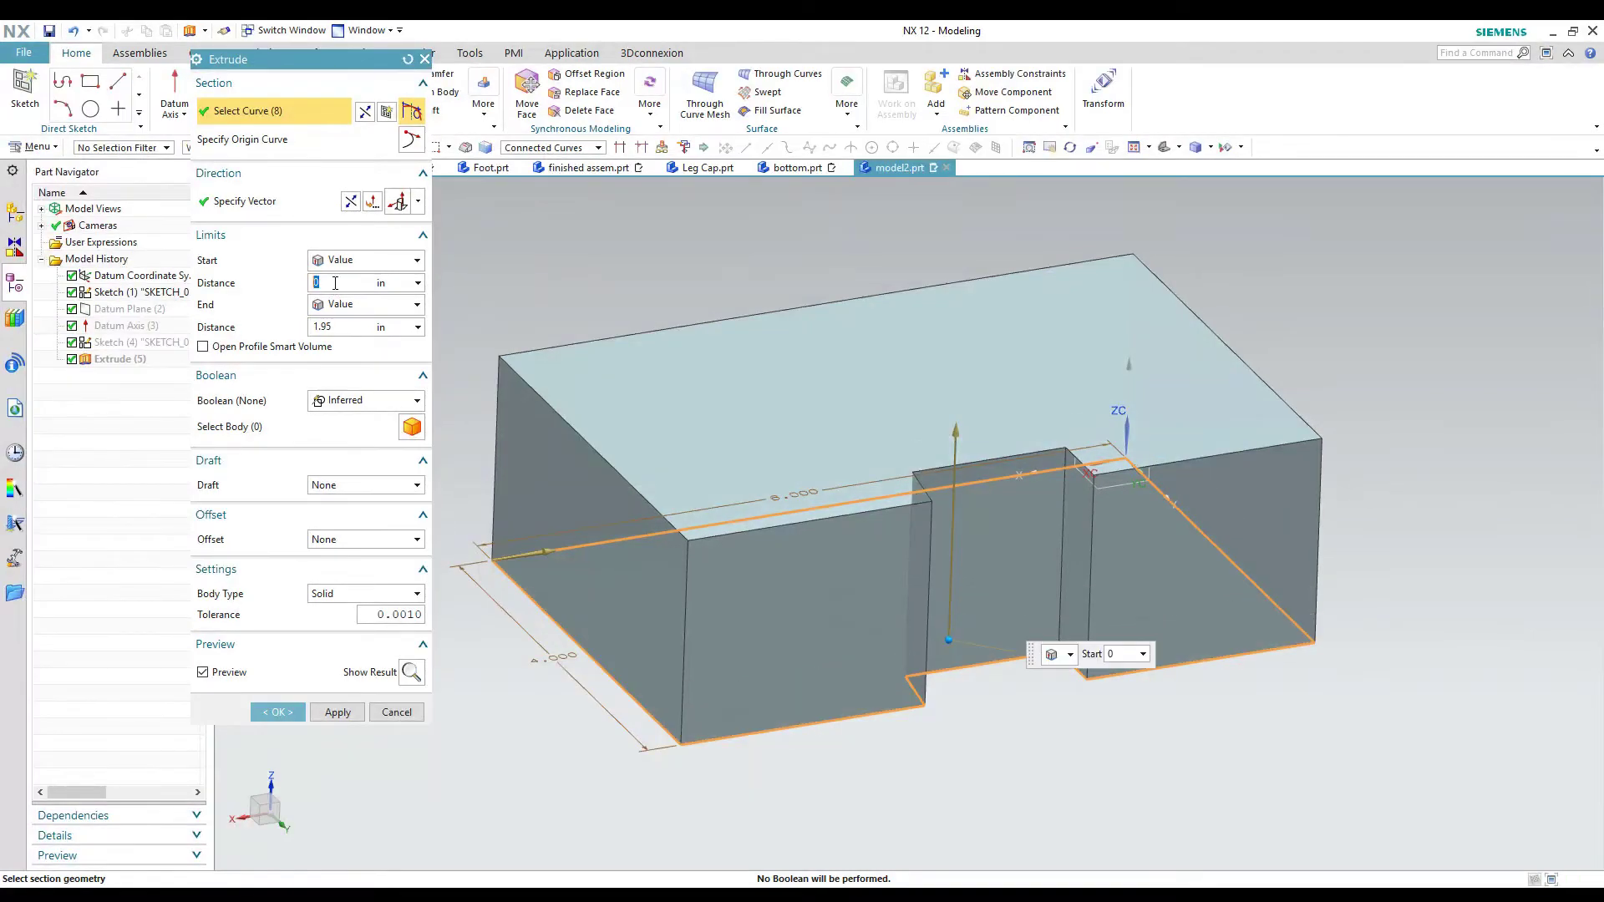
Apply a Single-Sided offset of 0.1 in to the extruded profile and inspect the body against the sketch.
click(349, 541)
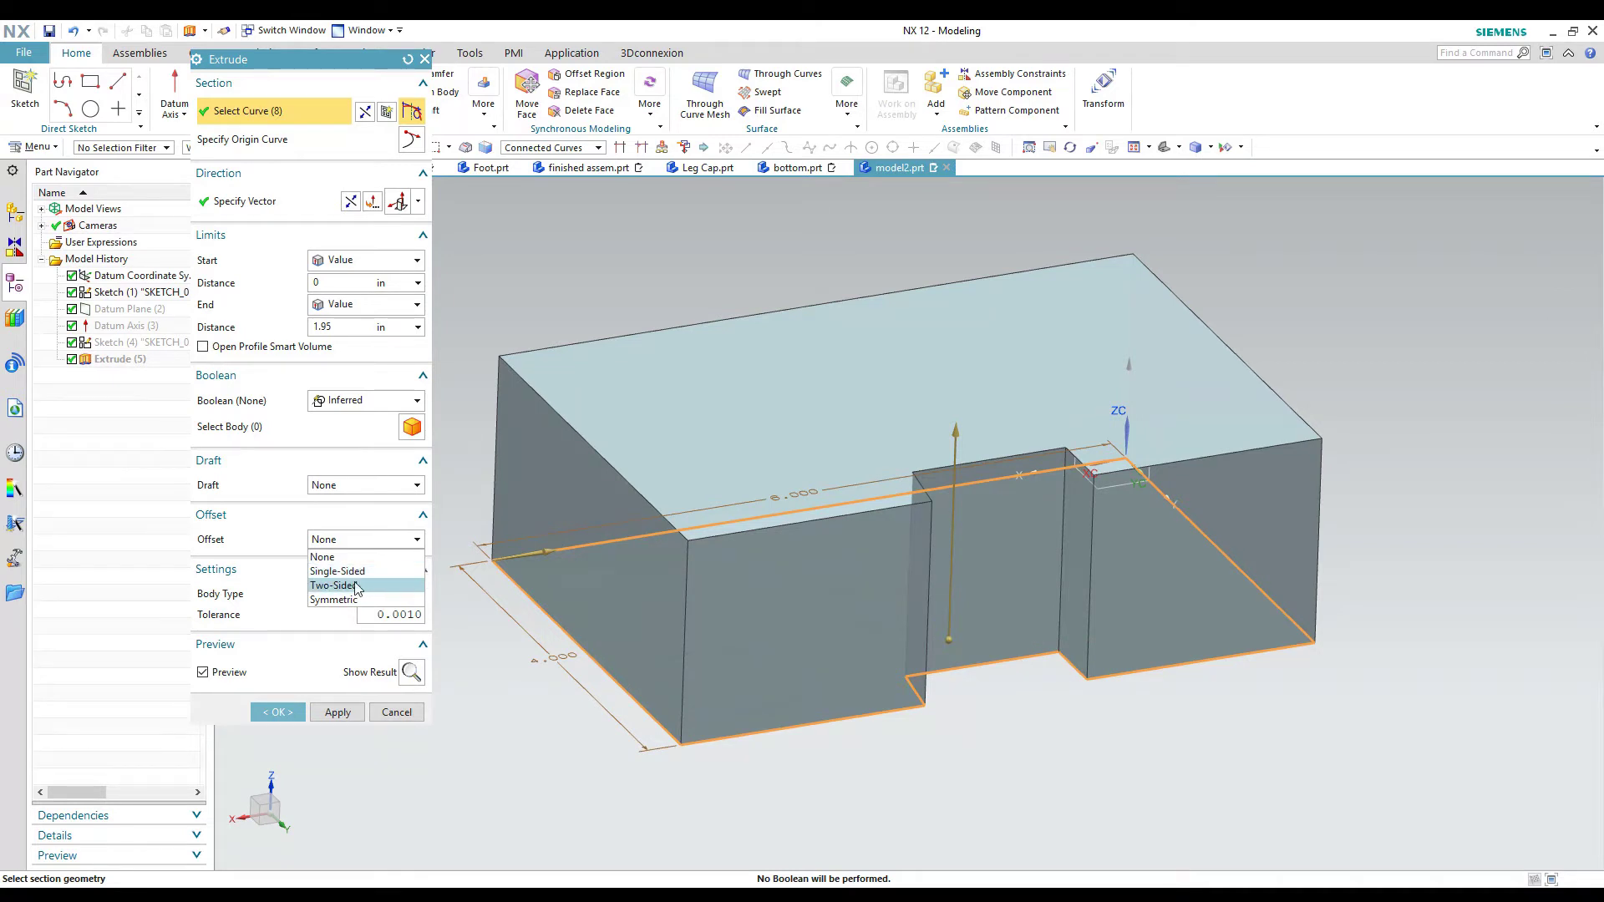
click(348, 573)
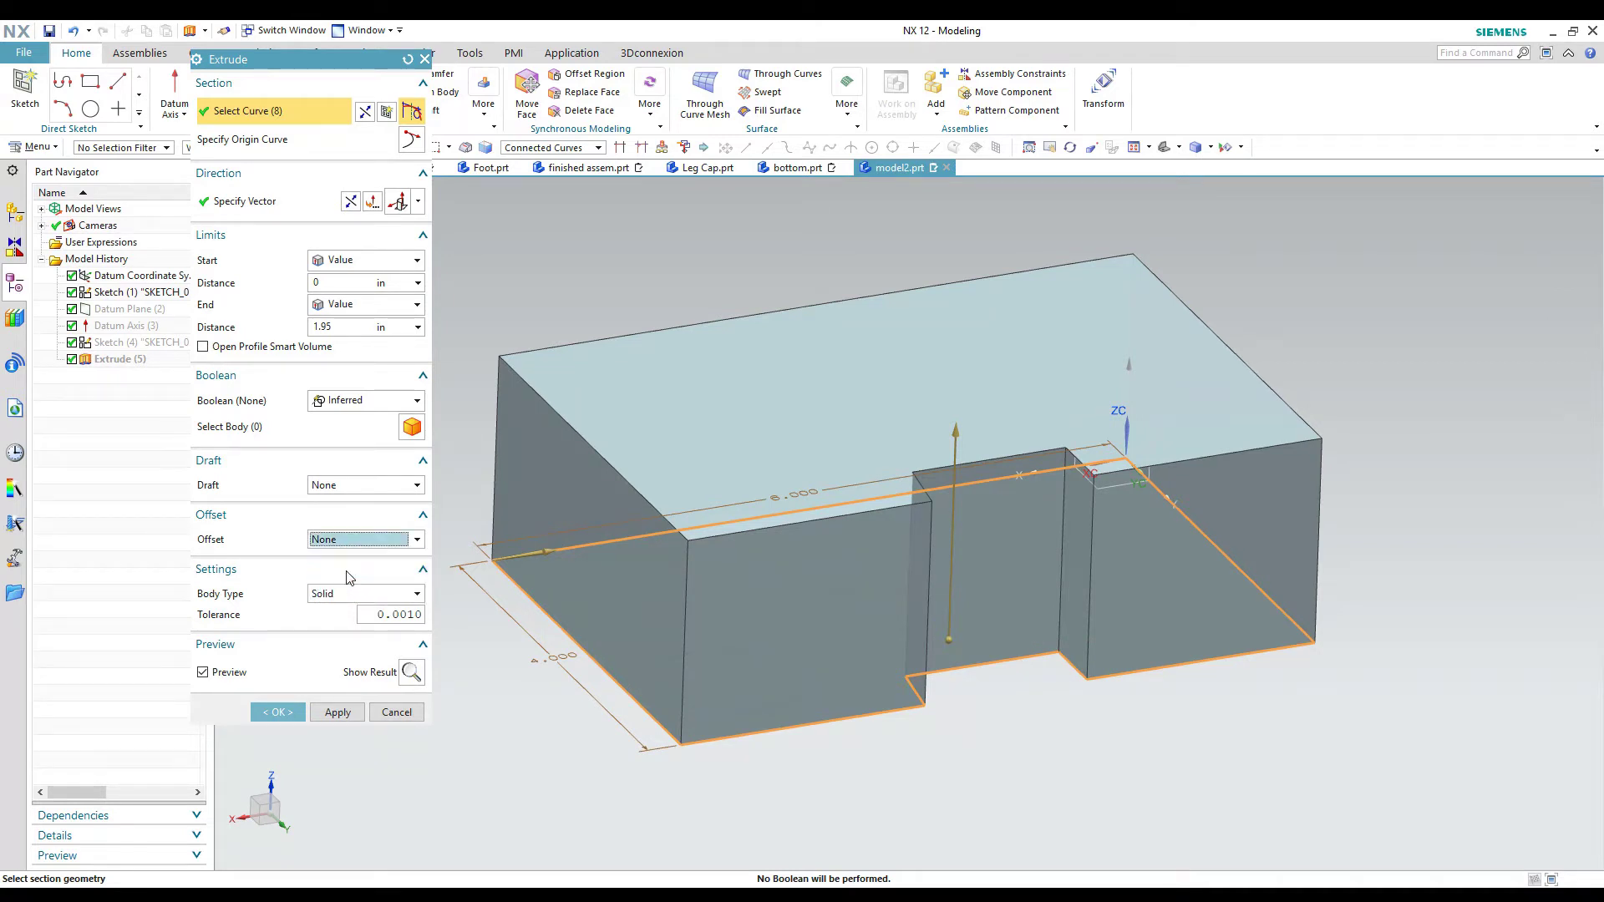
click(350, 563)
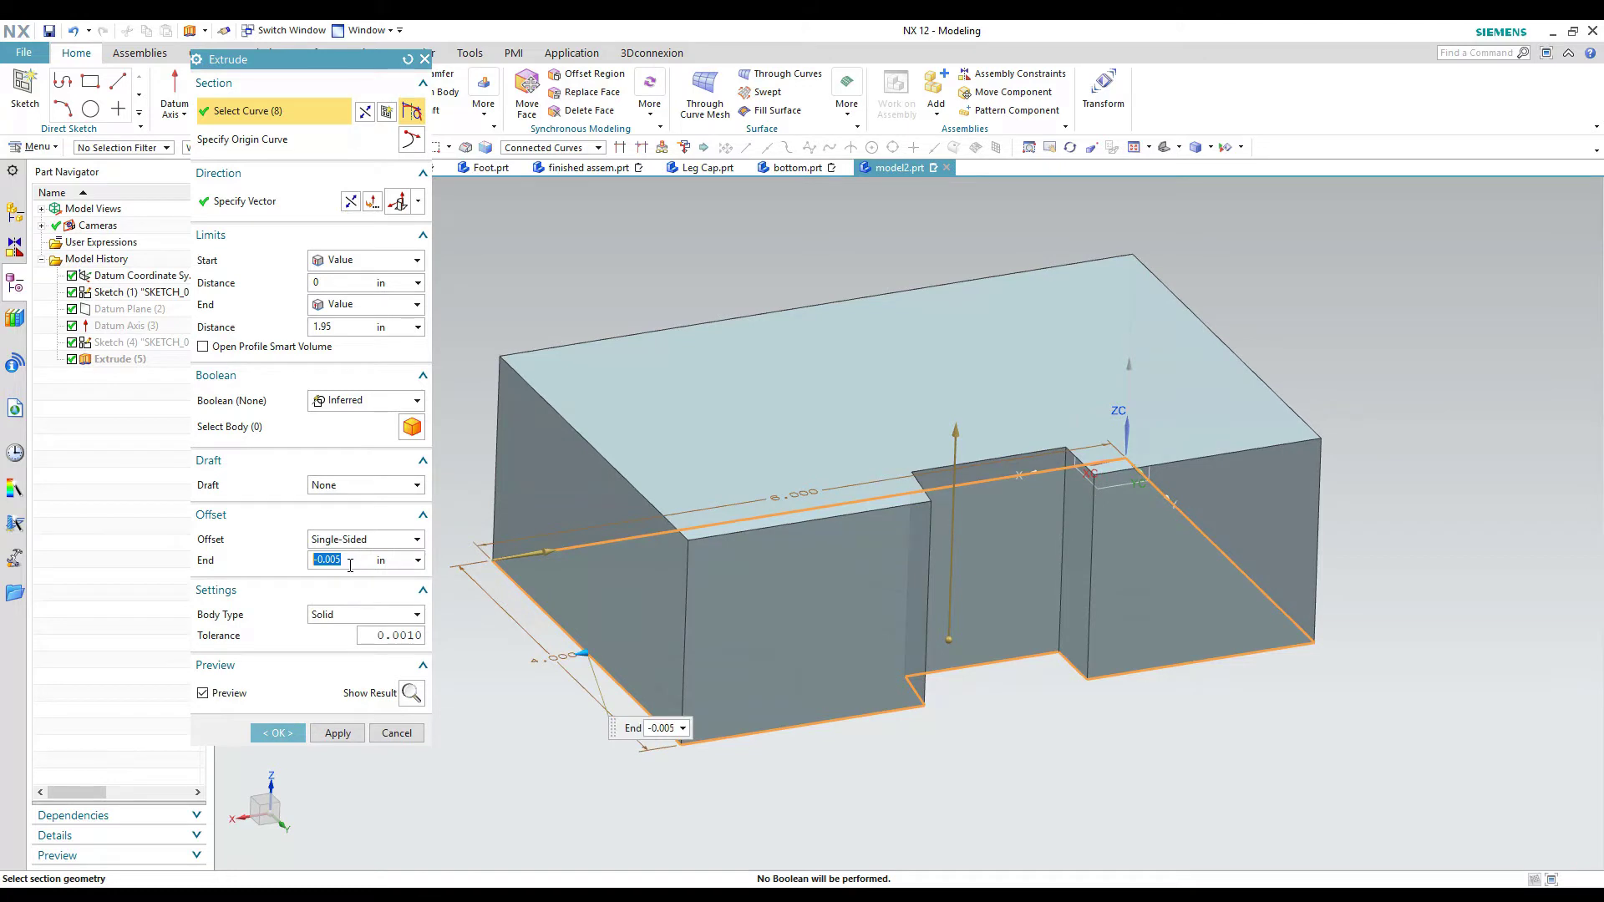
text(.1)
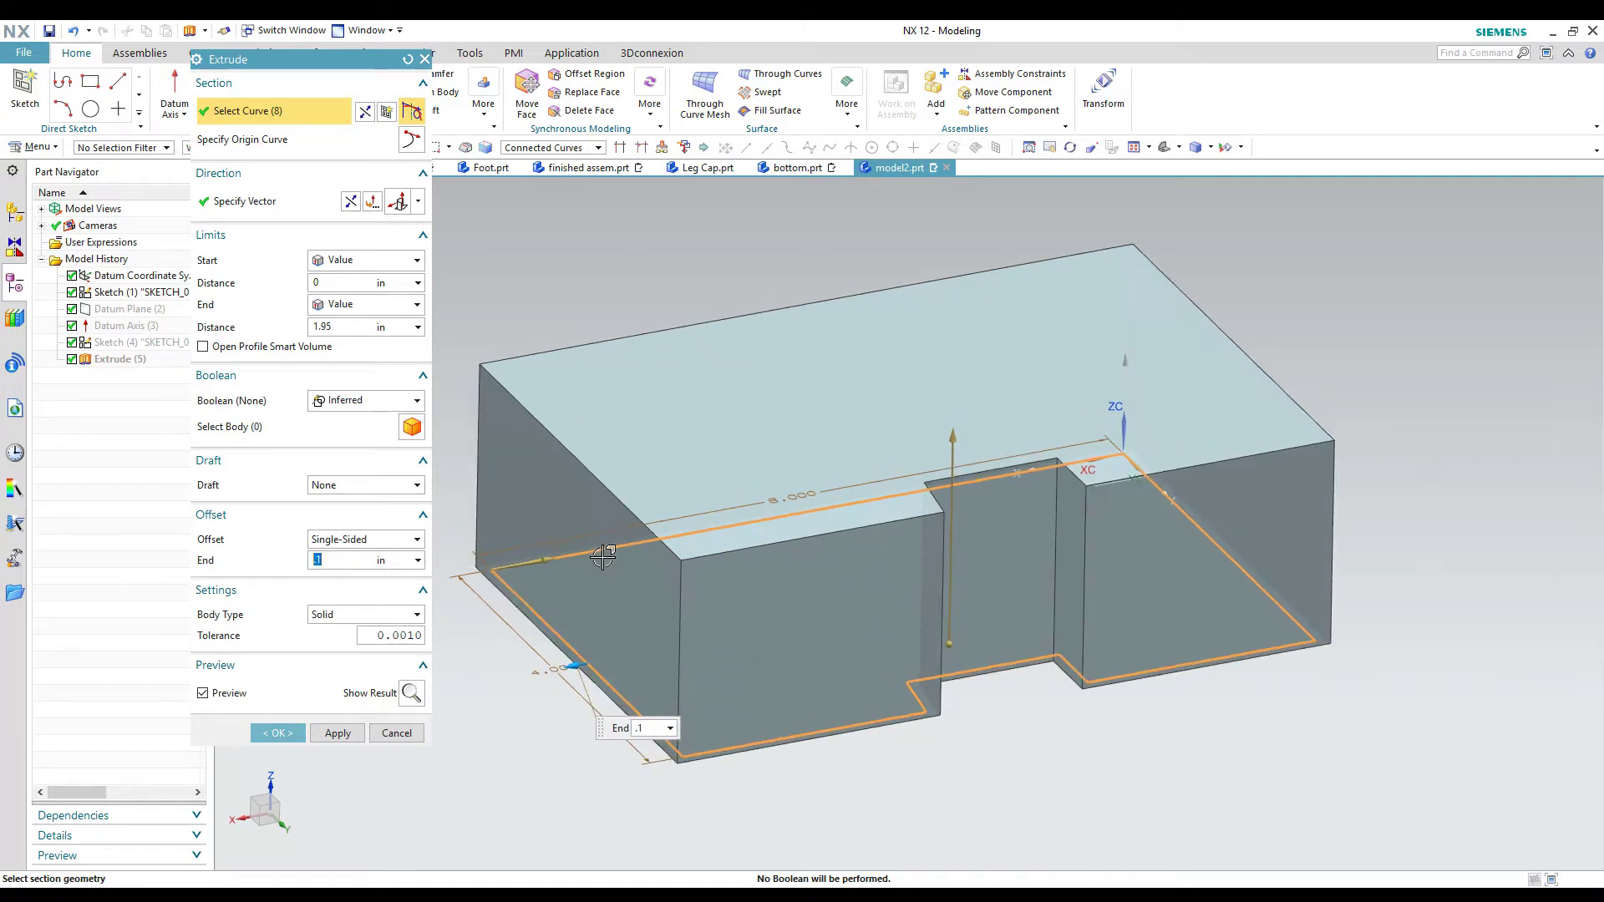
middle_drag(603, 557, 541, 578)
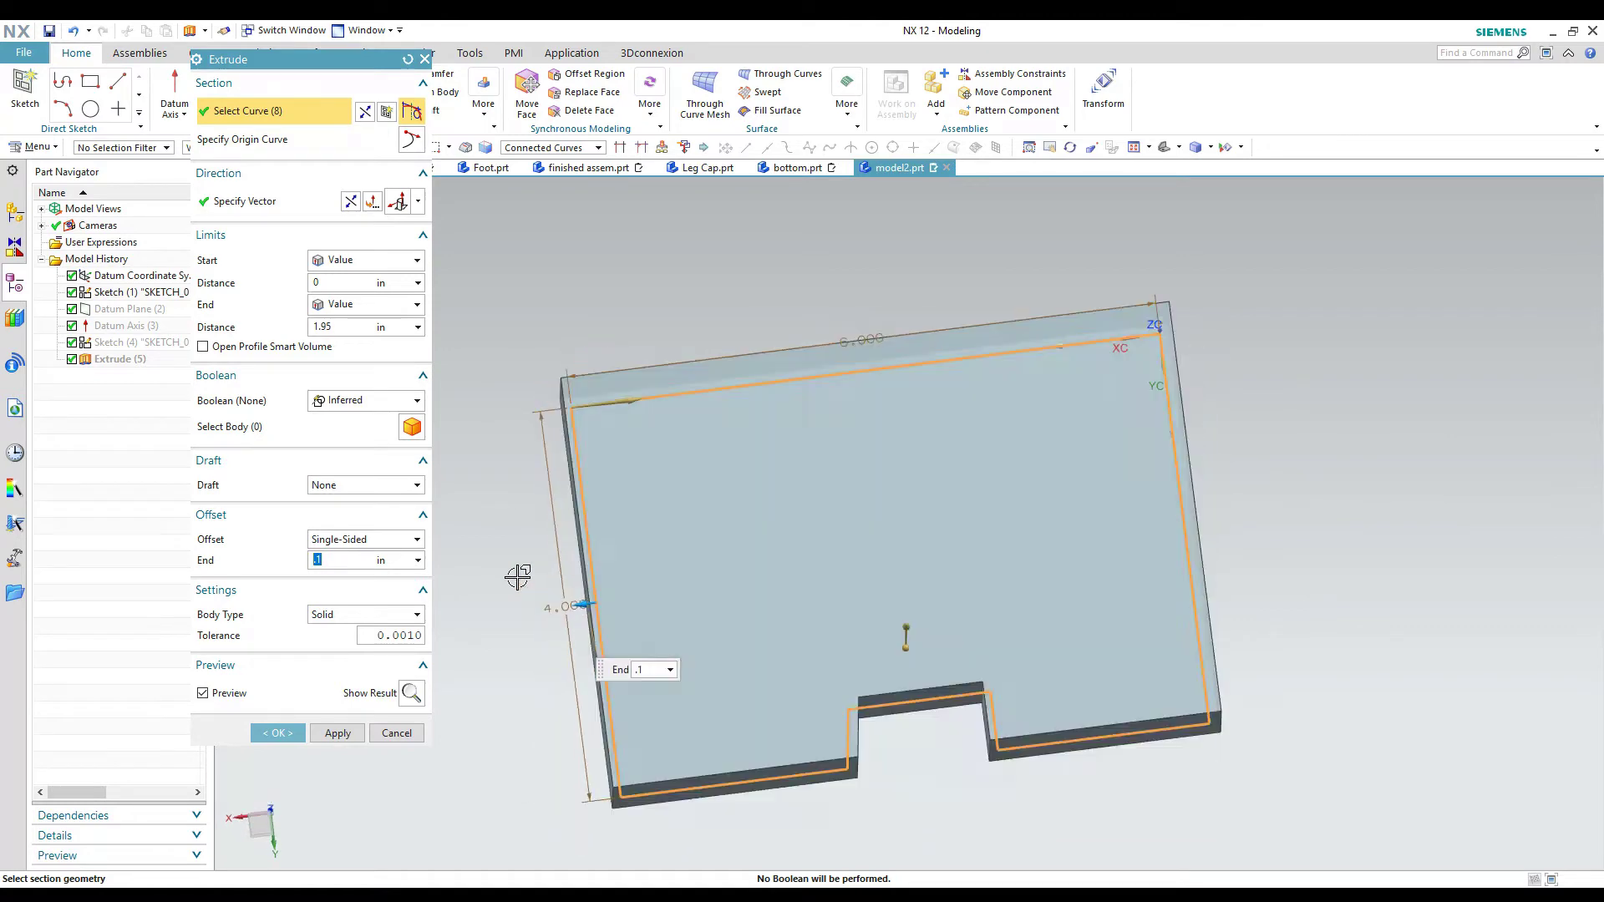
Set the single-sided offset to -0.5 in and then adjust it to -0.45 in in the model view.
key(Home)
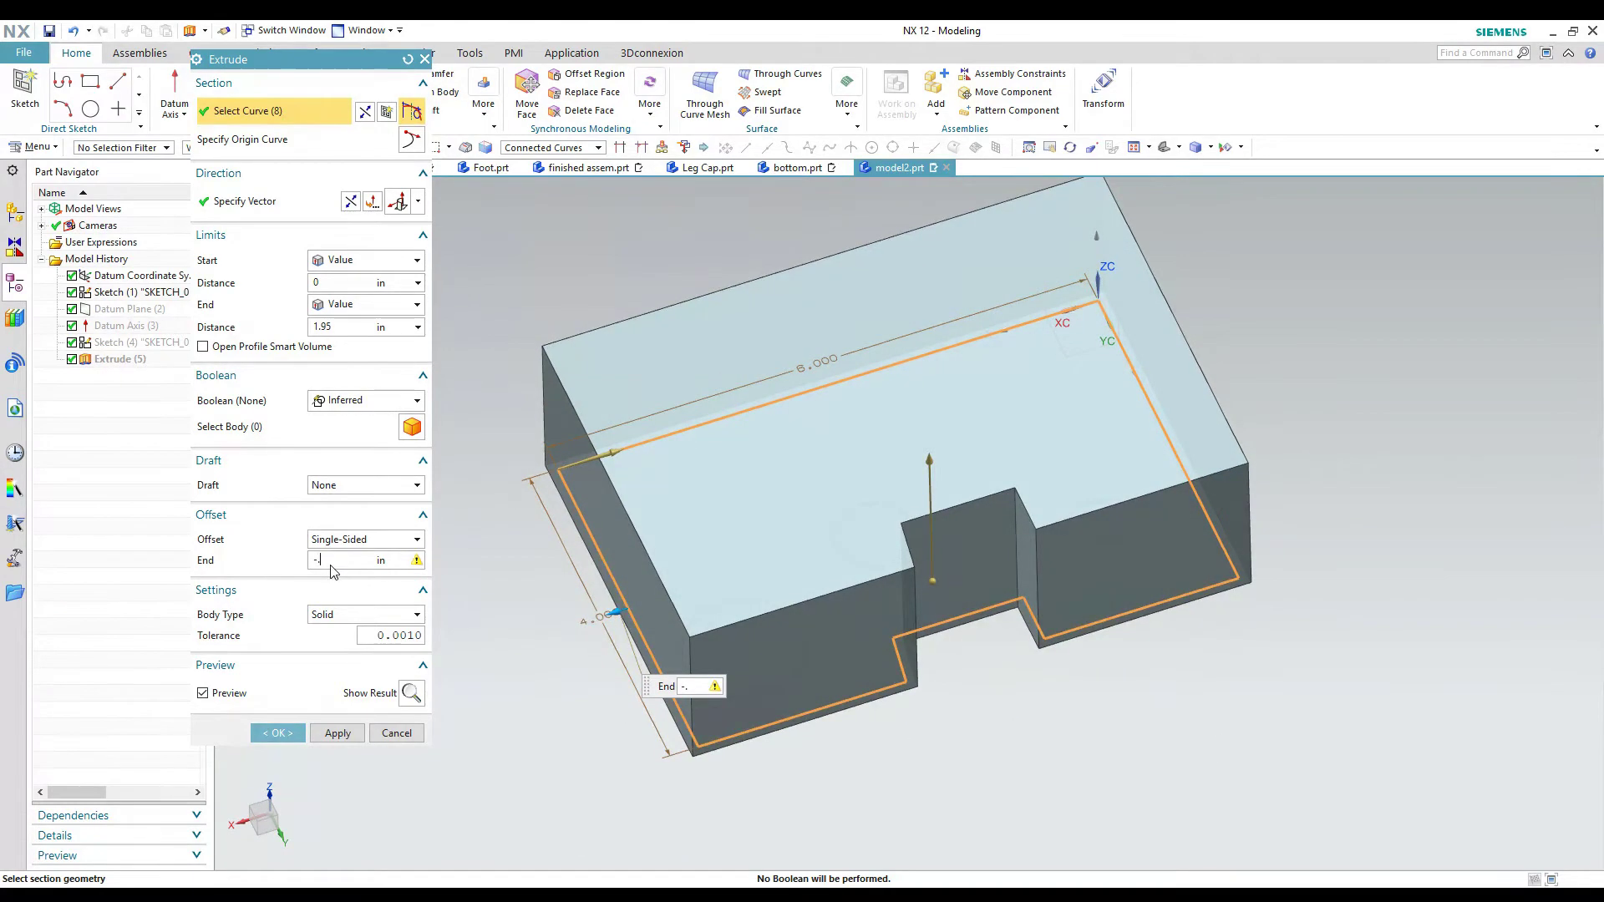
key(Return)
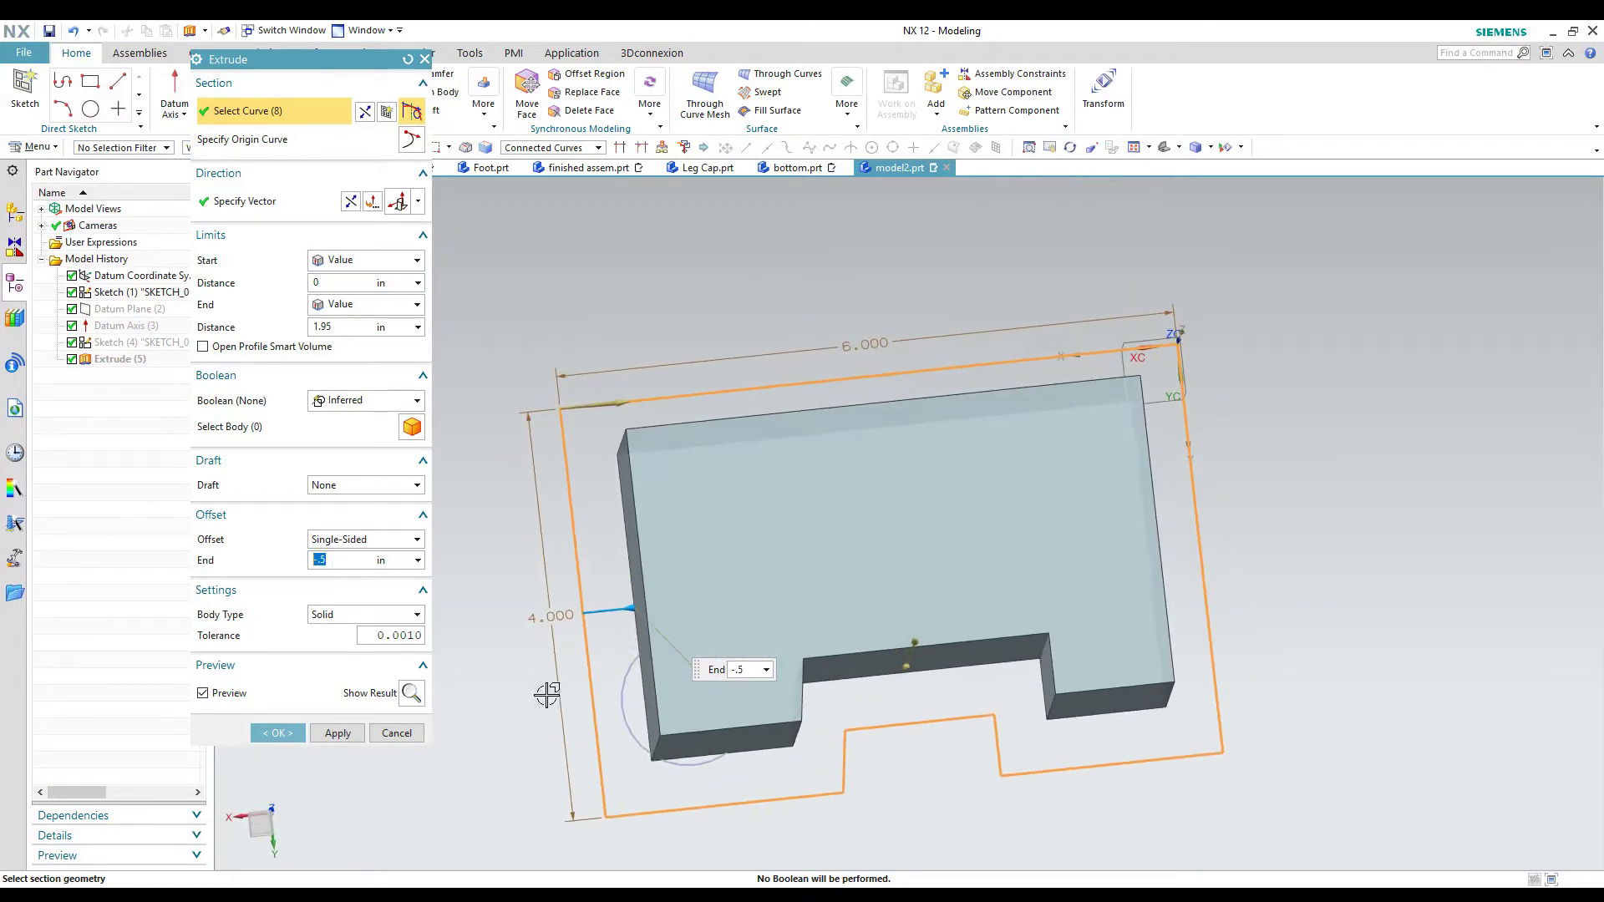
mouse_move(603, 621)
mouse_down()
mouse_move(589, 623)
mouse_move(655, 617)
mouse_move(632, 616)
mouse_up()
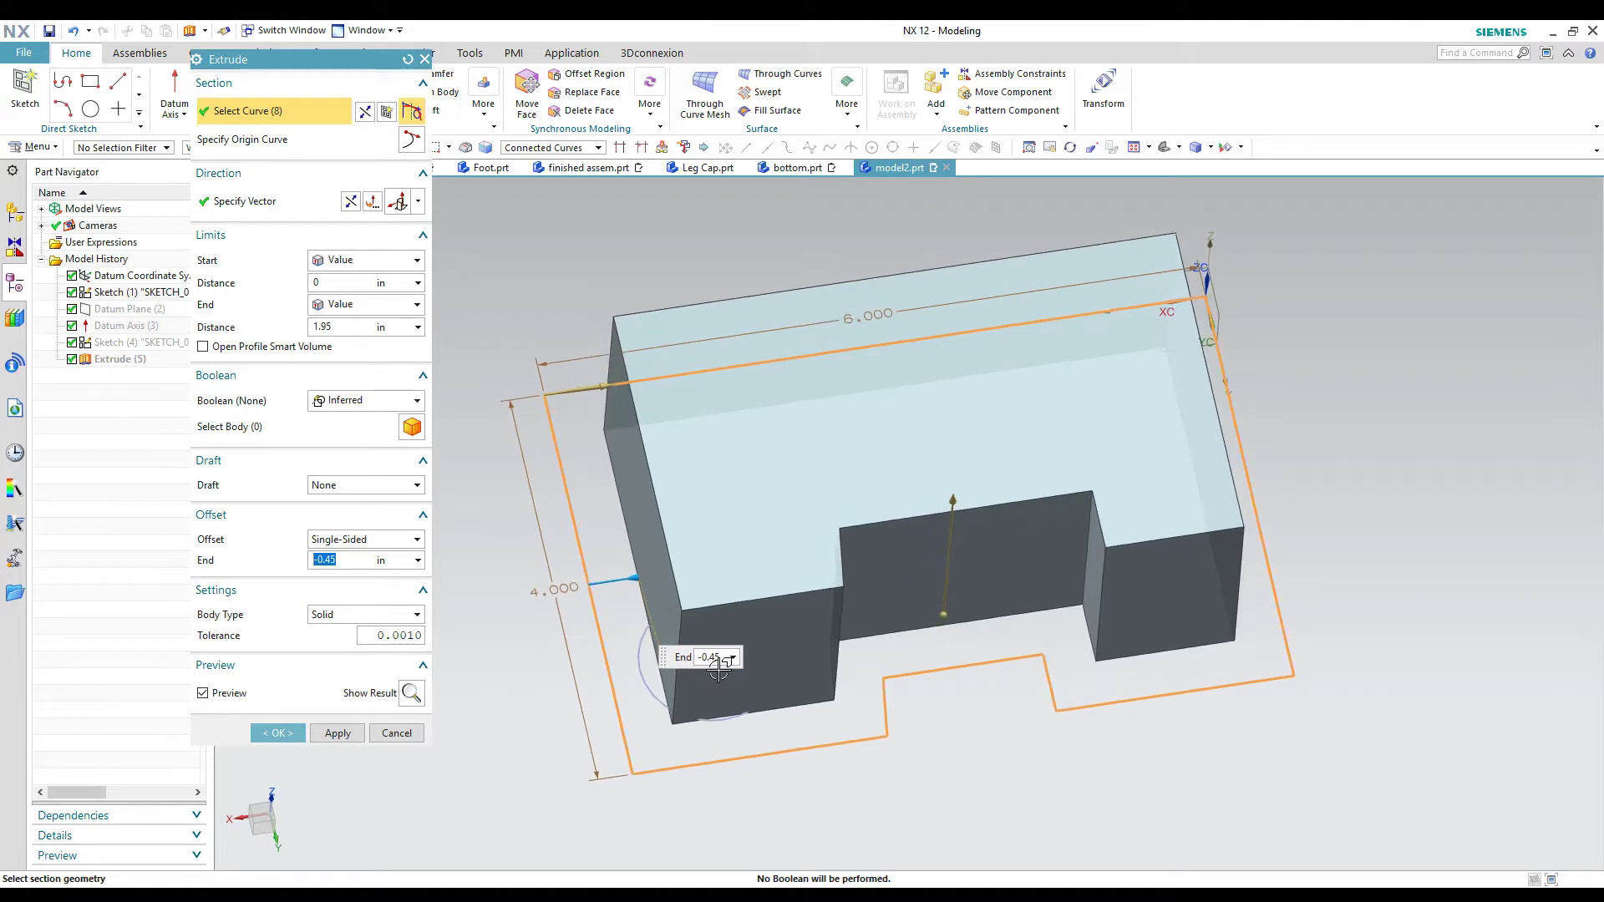
Change the offset to Two-Sided and adjust it in the model view to start at 0.2 in and end at 0.6 in.
click(342, 539)
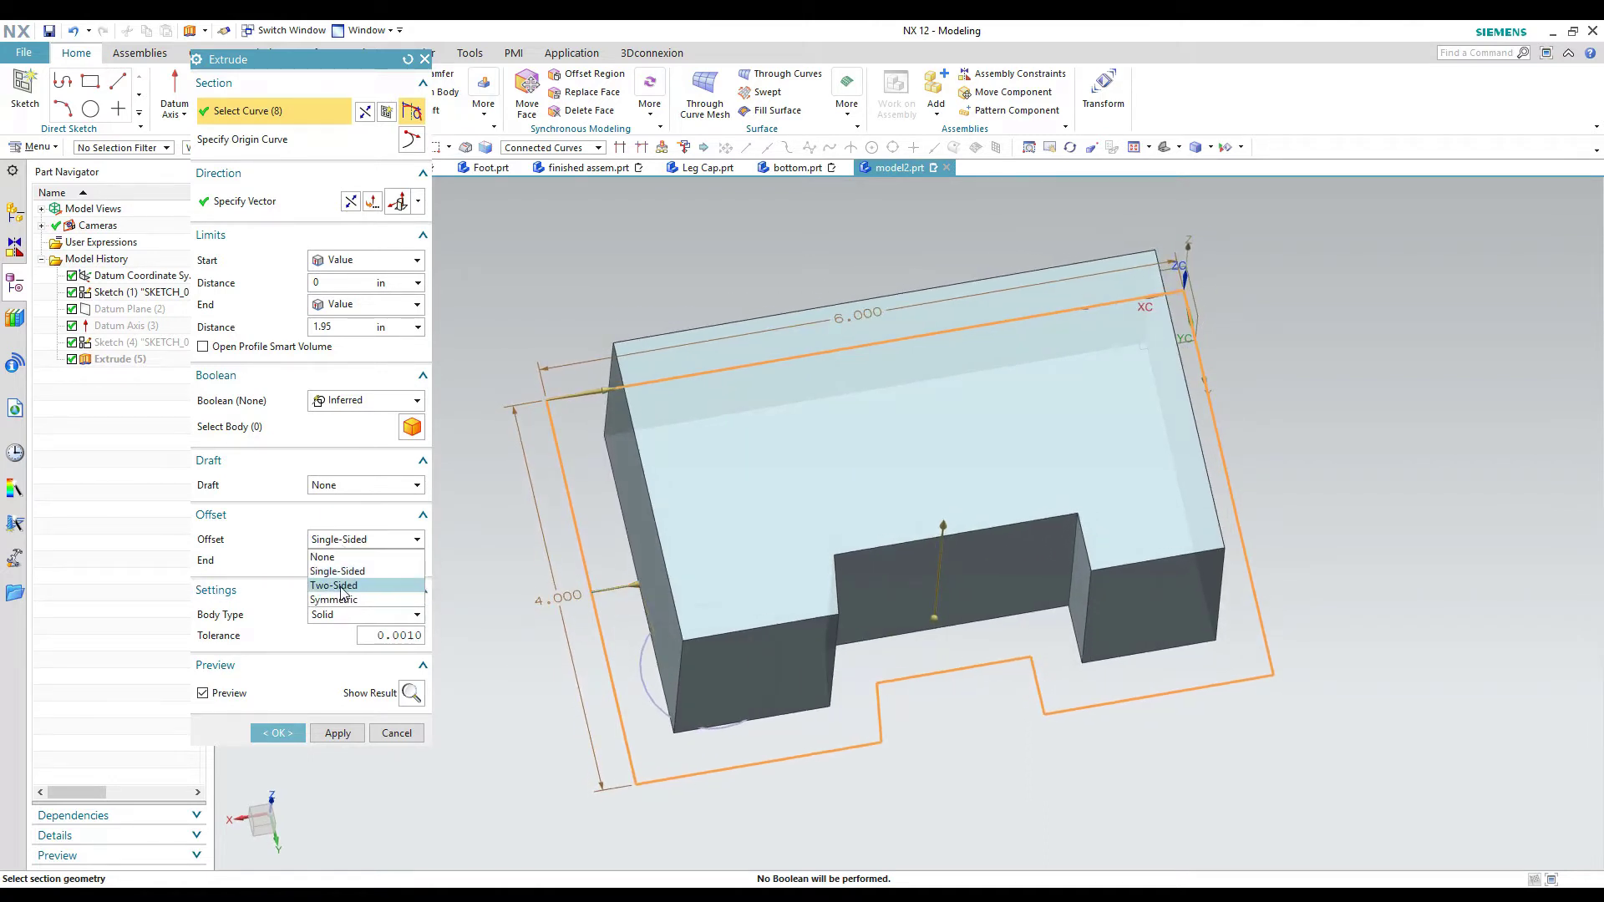
click(341, 585)
middle_drag(468, 554, 659, 589)
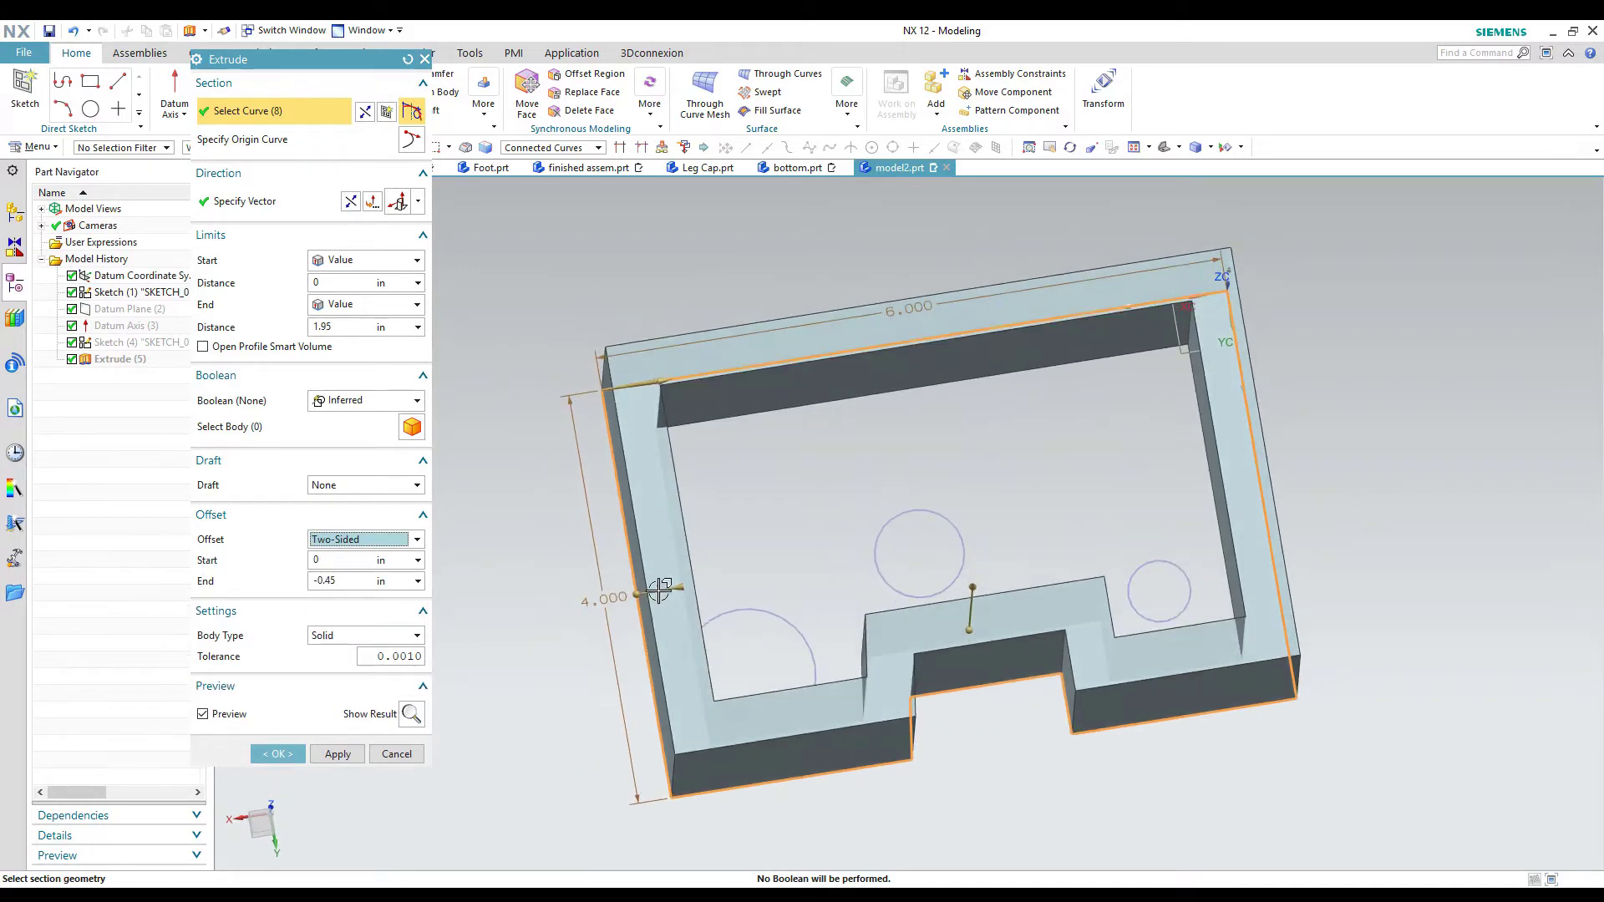
drag(659, 588, 615, 604)
middle_drag(615, 605, 626, 603)
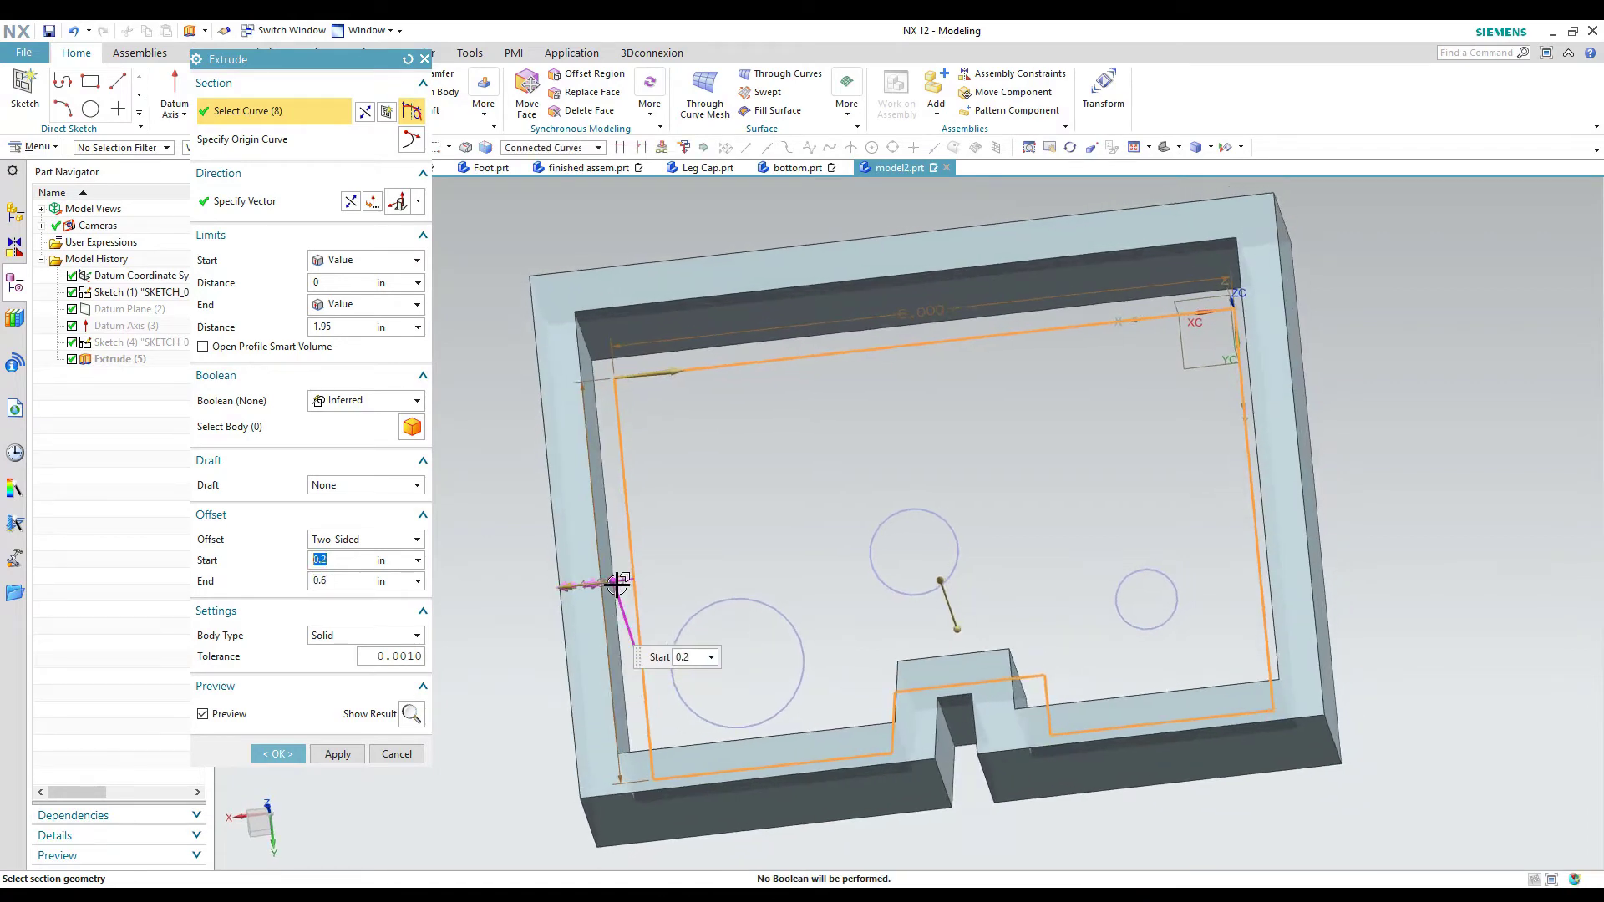
Set the two-sided offset's start to 0, then move it inward to -0.2 in and inspect the wall.
mouse_move(618, 584)
mouse_down()
mouse_move(680, 586)
mouse_move(642, 592)
mouse_up()
text(0)
click(337, 587)
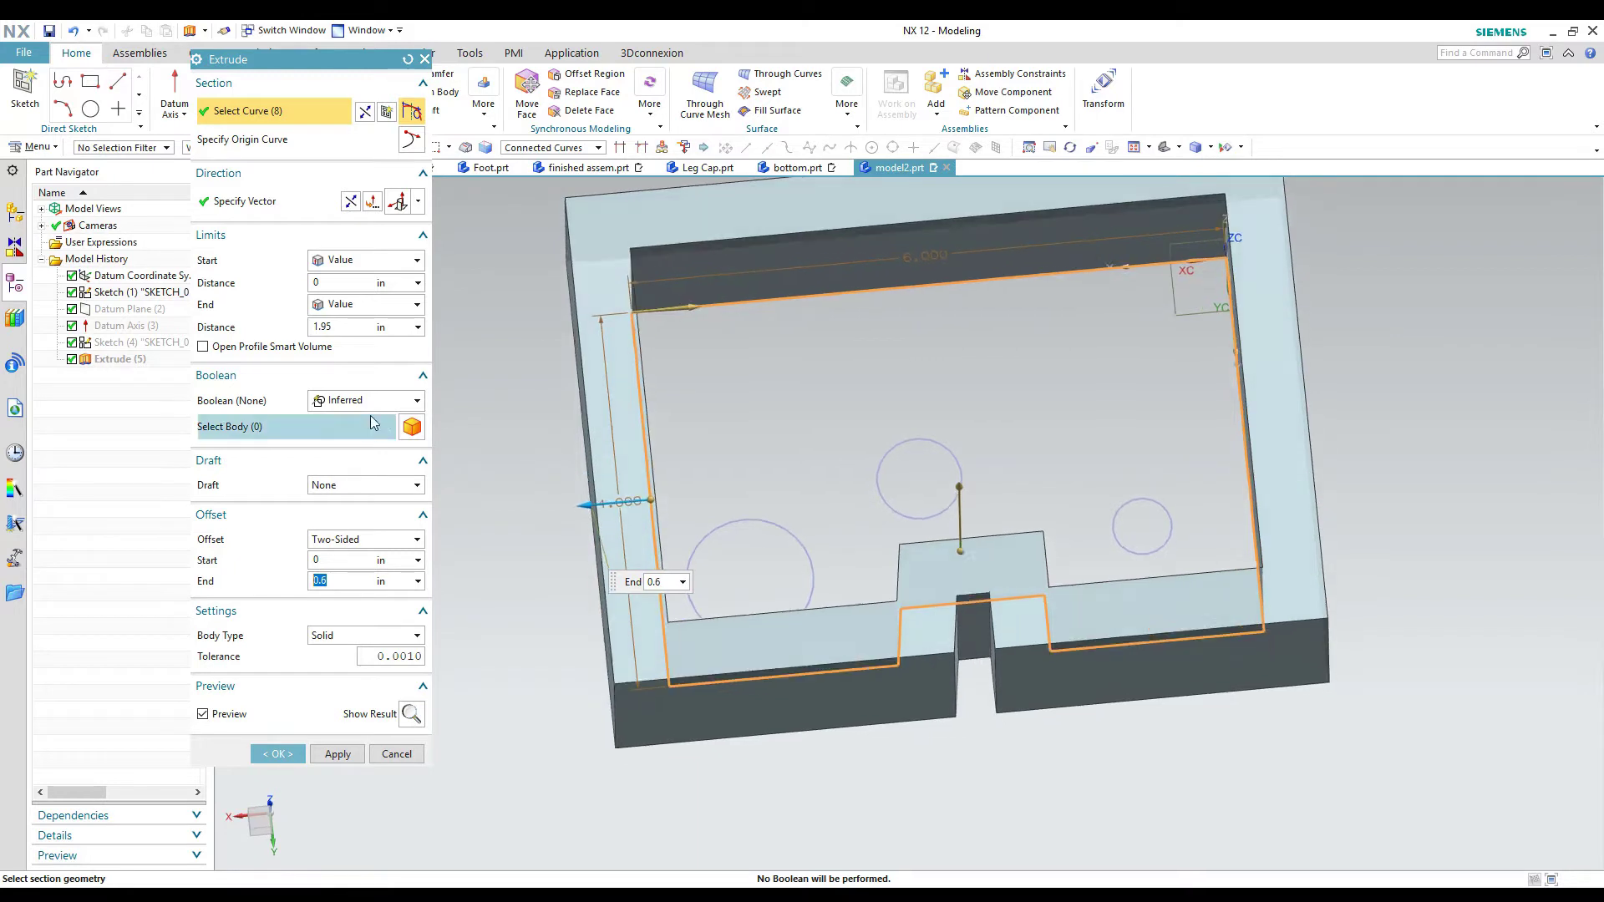
drag(651, 499, 667, 498)
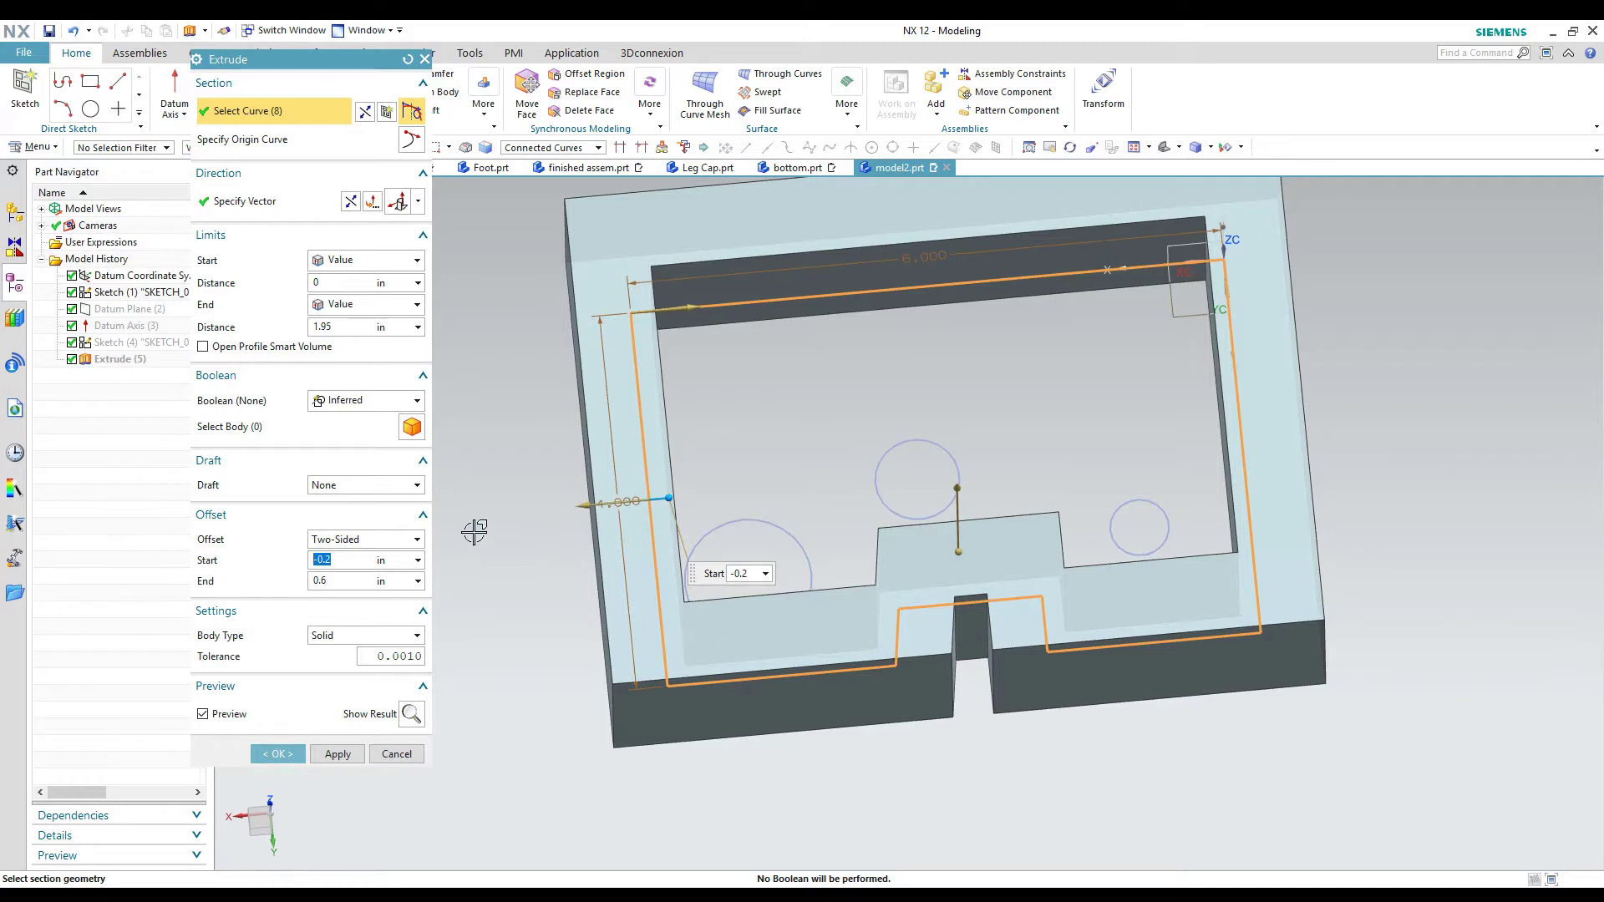
middle_drag(445, 536, 477, 589)
Change the offset to Symmetric with a value of 0.2 in and finish the extrusion as a thin-walled frame.
click(384, 543)
click(351, 599)
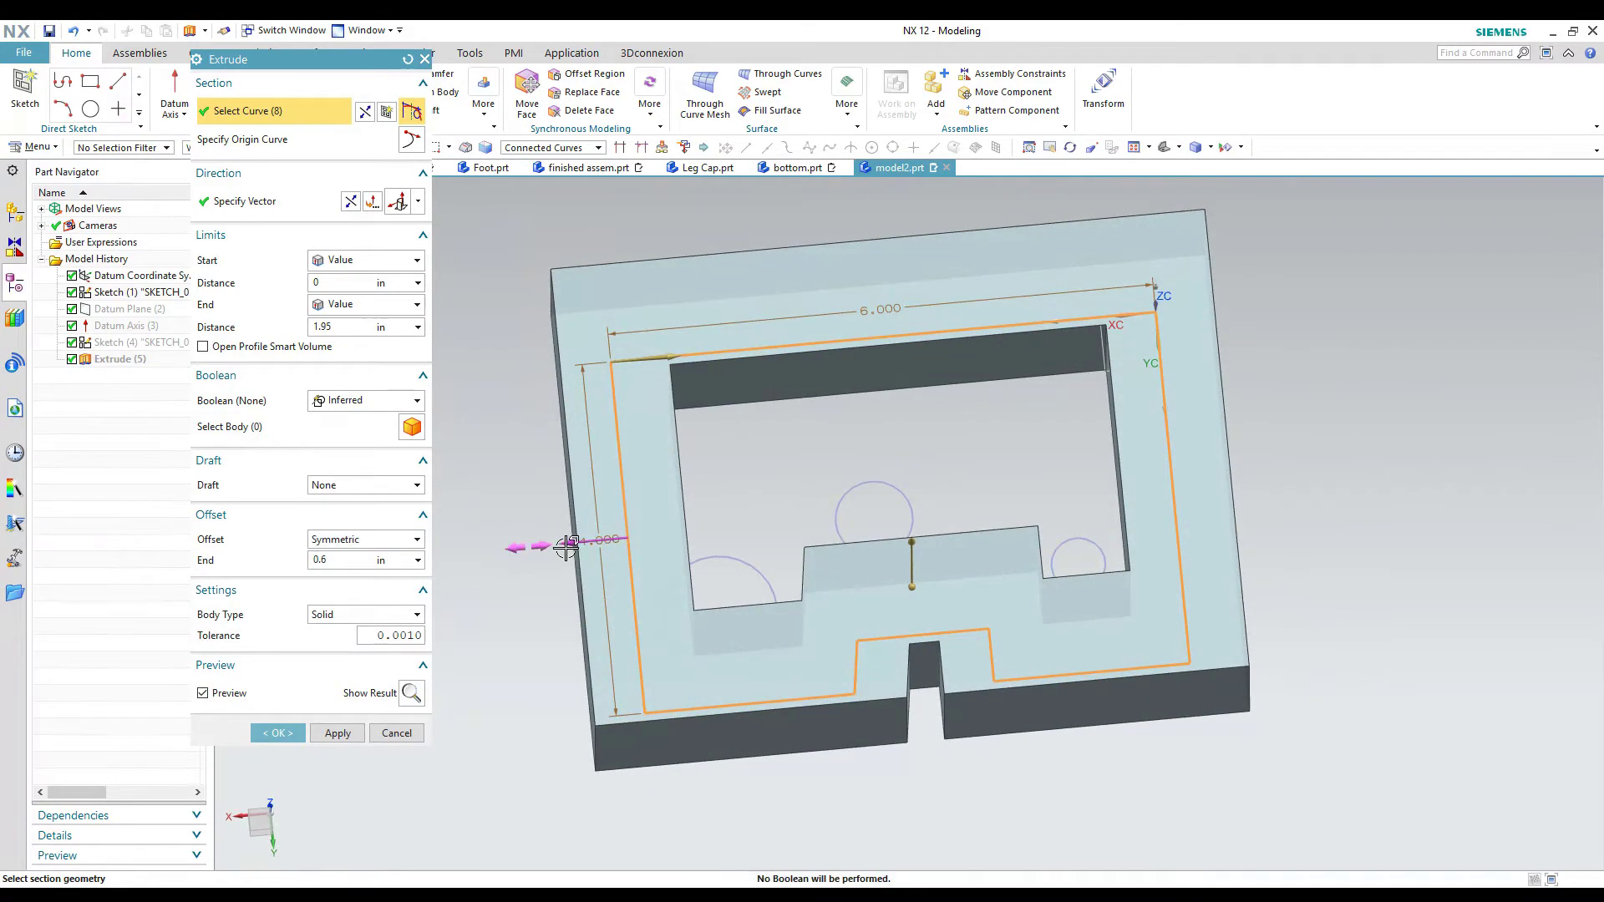
drag(565, 548, 603, 544)
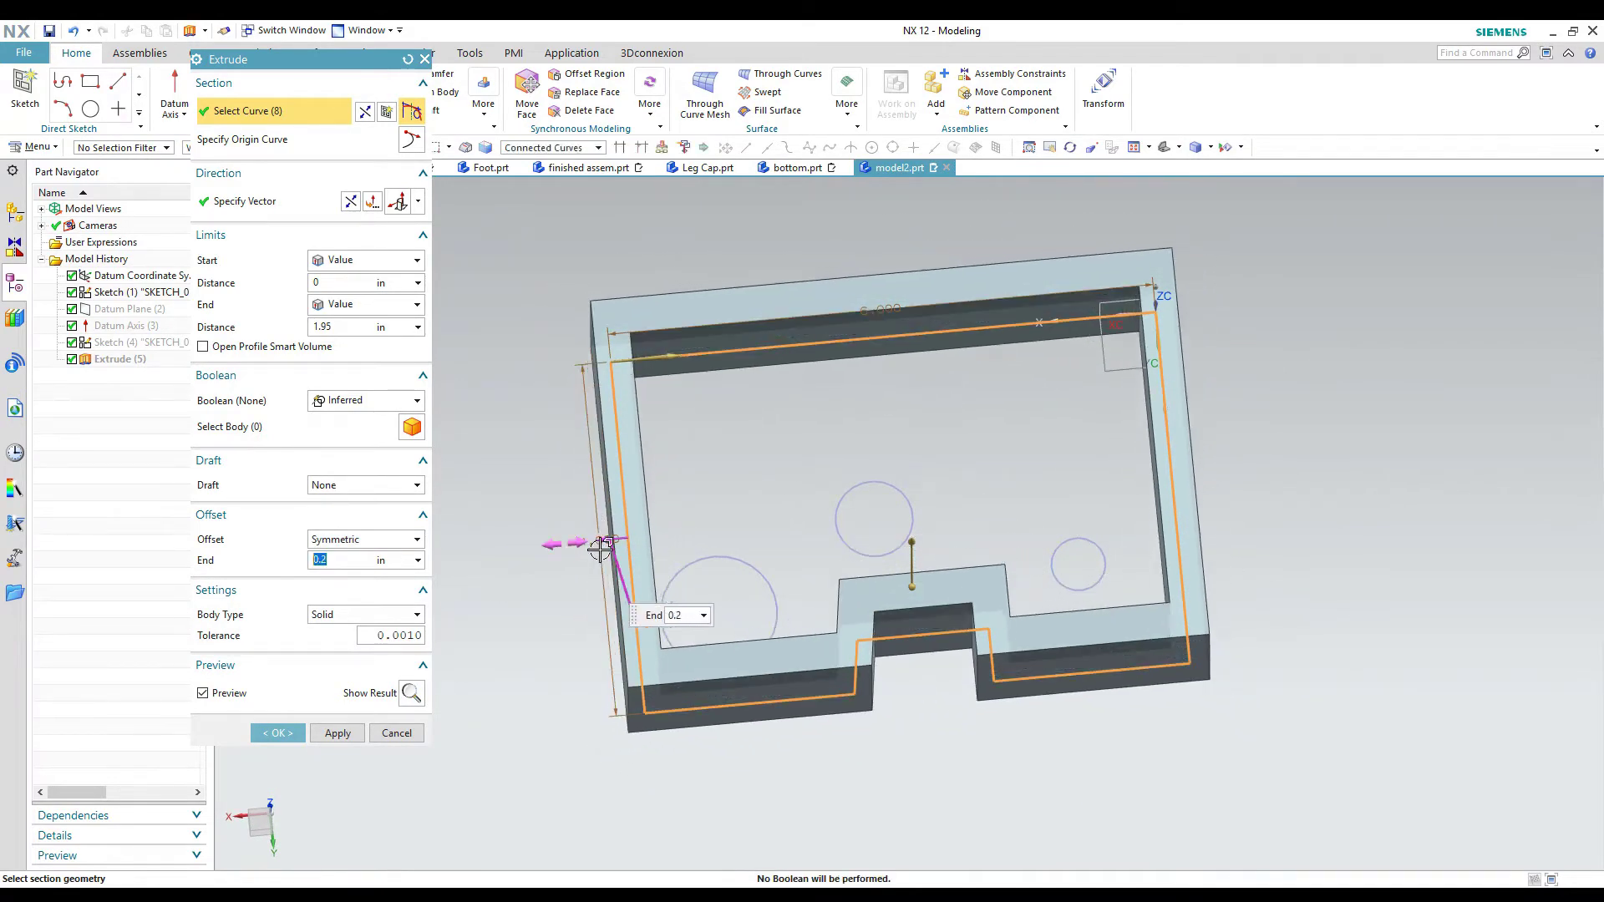
middle_drag(484, 593, 450, 596)
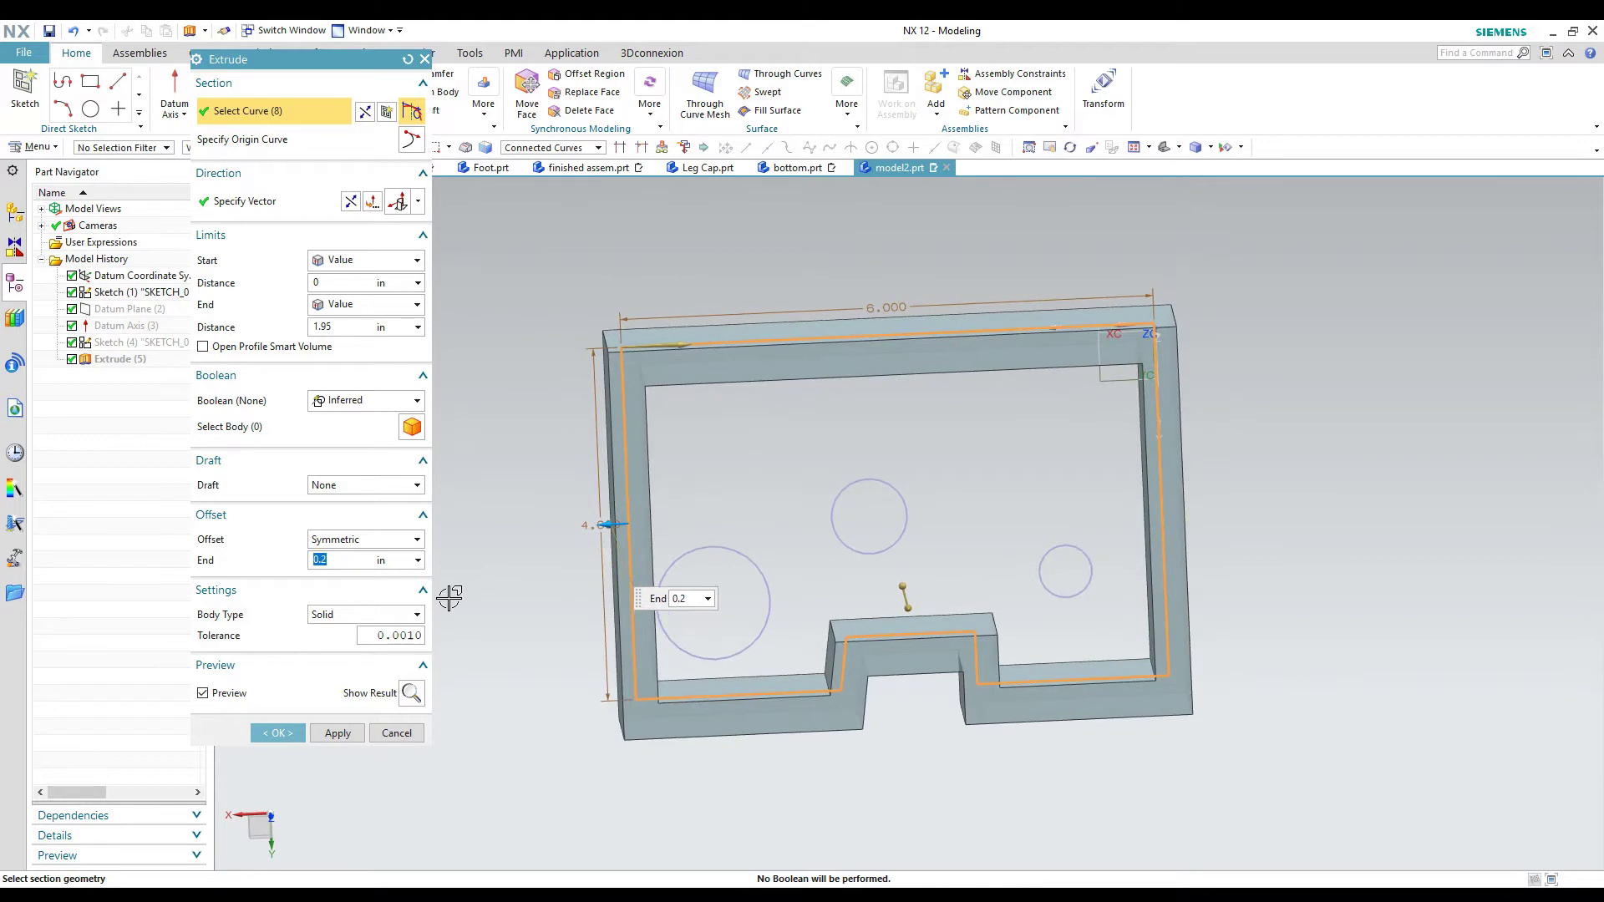
key(F8)
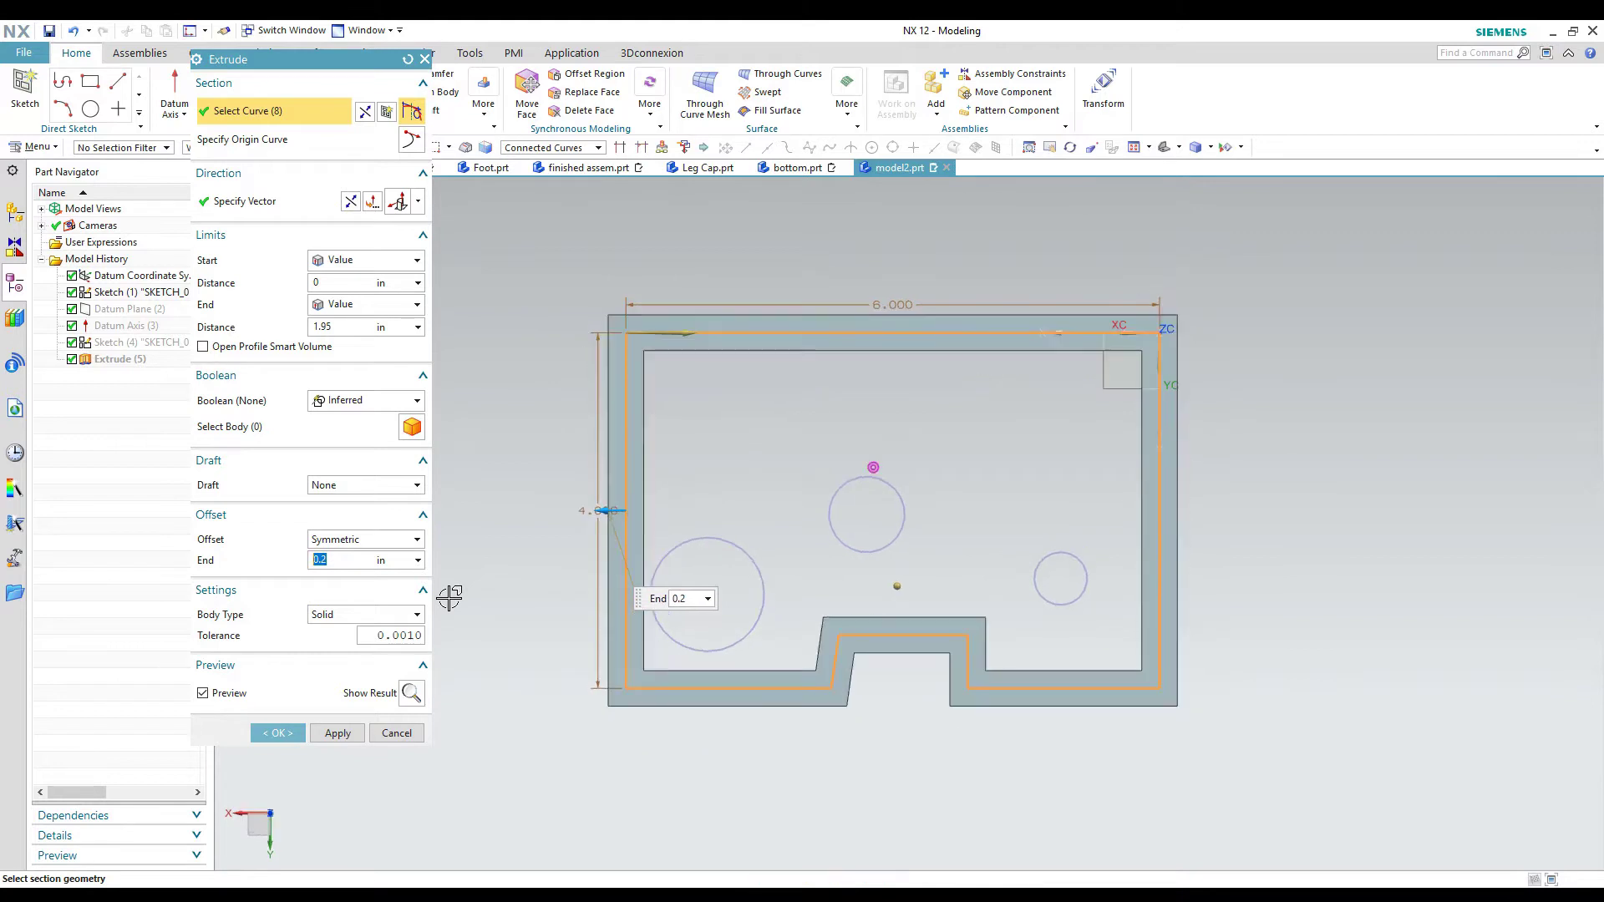
click(277, 732)
key(Home)
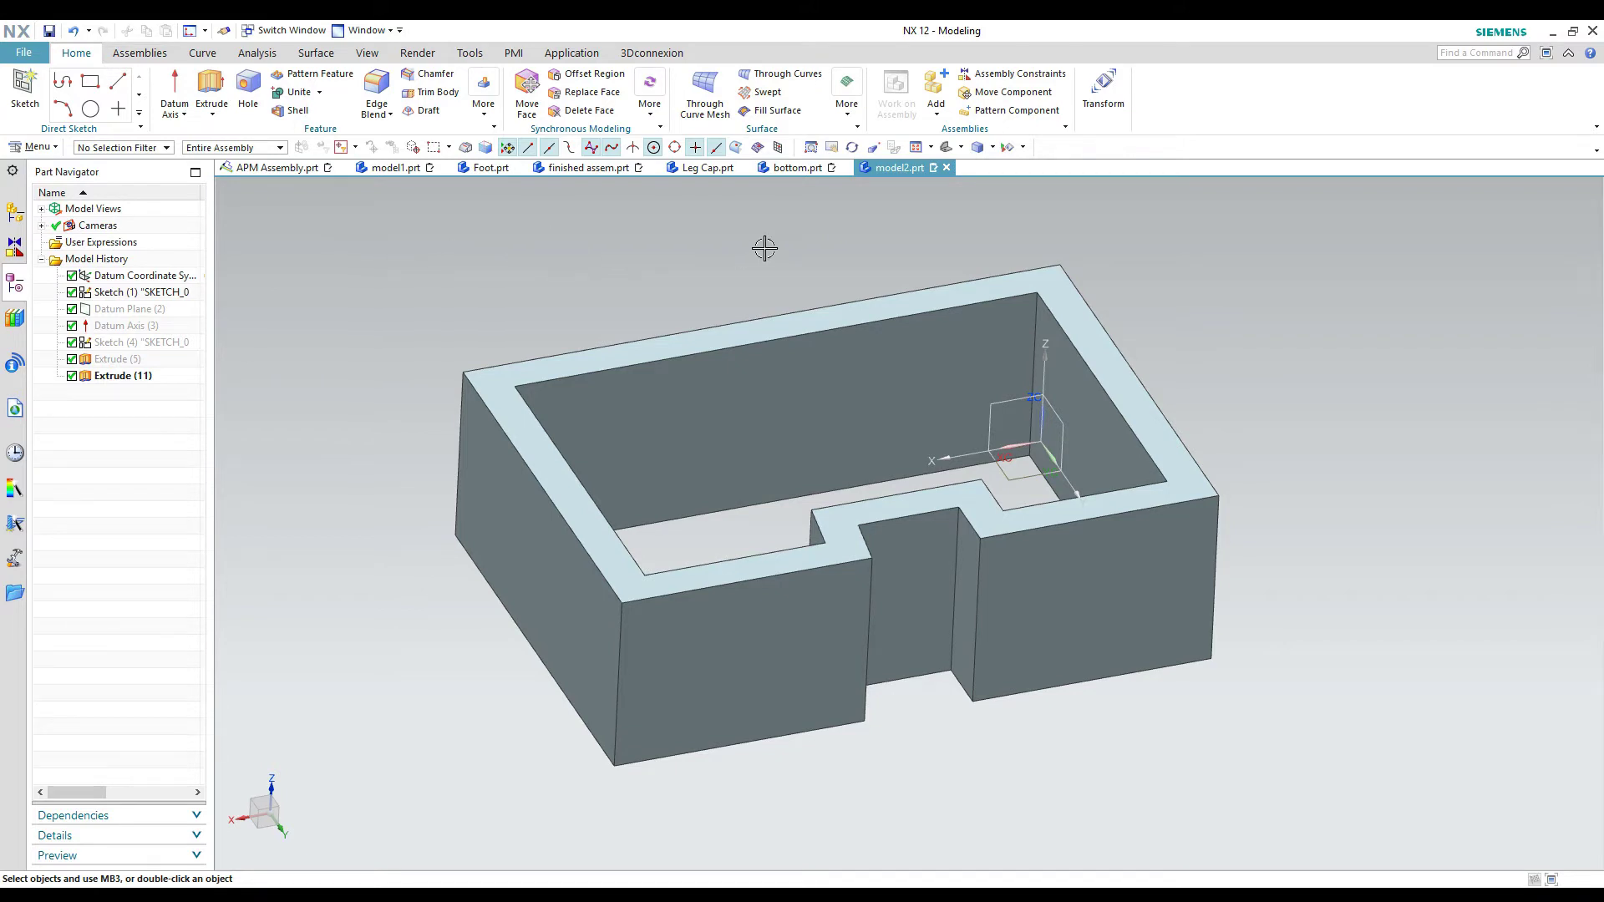
Switch to the extrude offset.prt part and select its whole closed sketch for a new Extrude using Feature Curves.
click(818, 169)
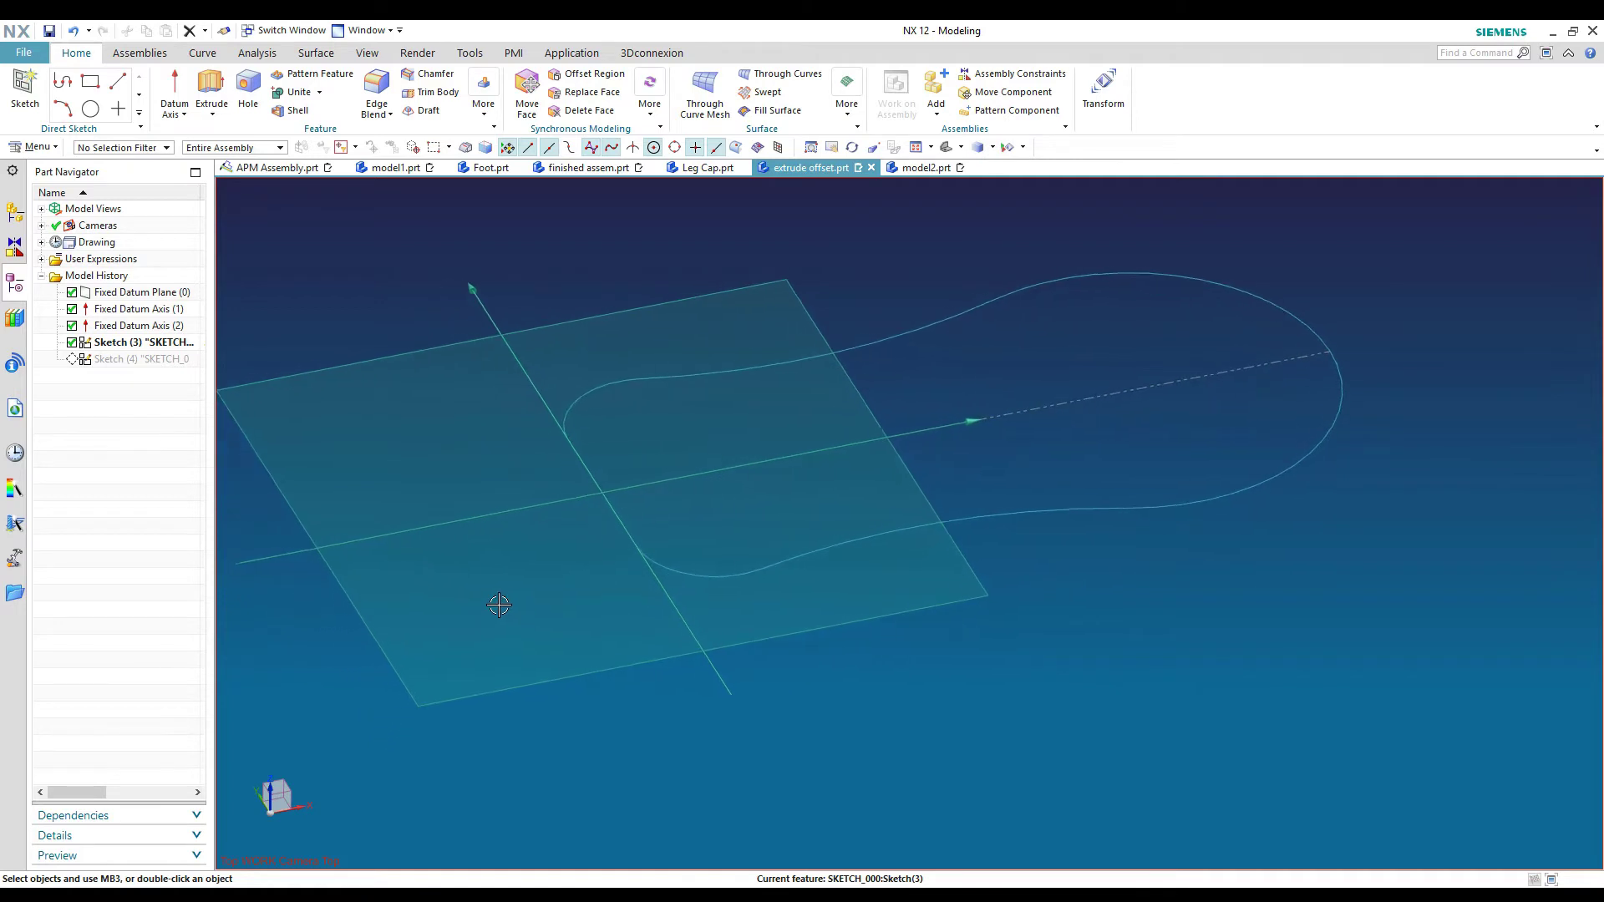
click(210, 92)
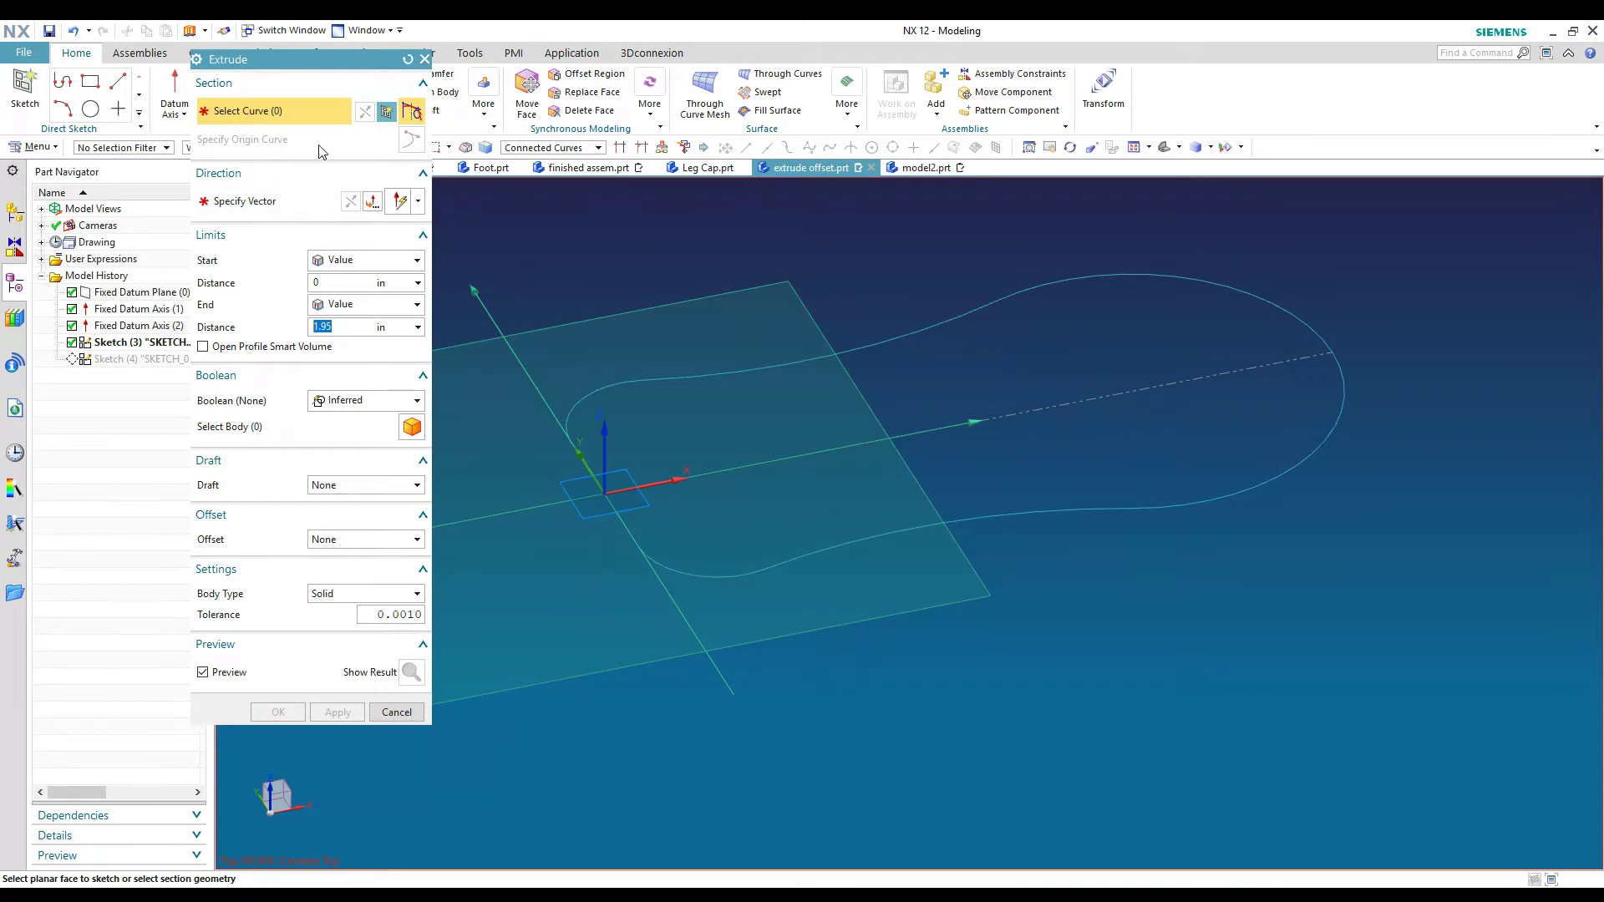
click(530, 149)
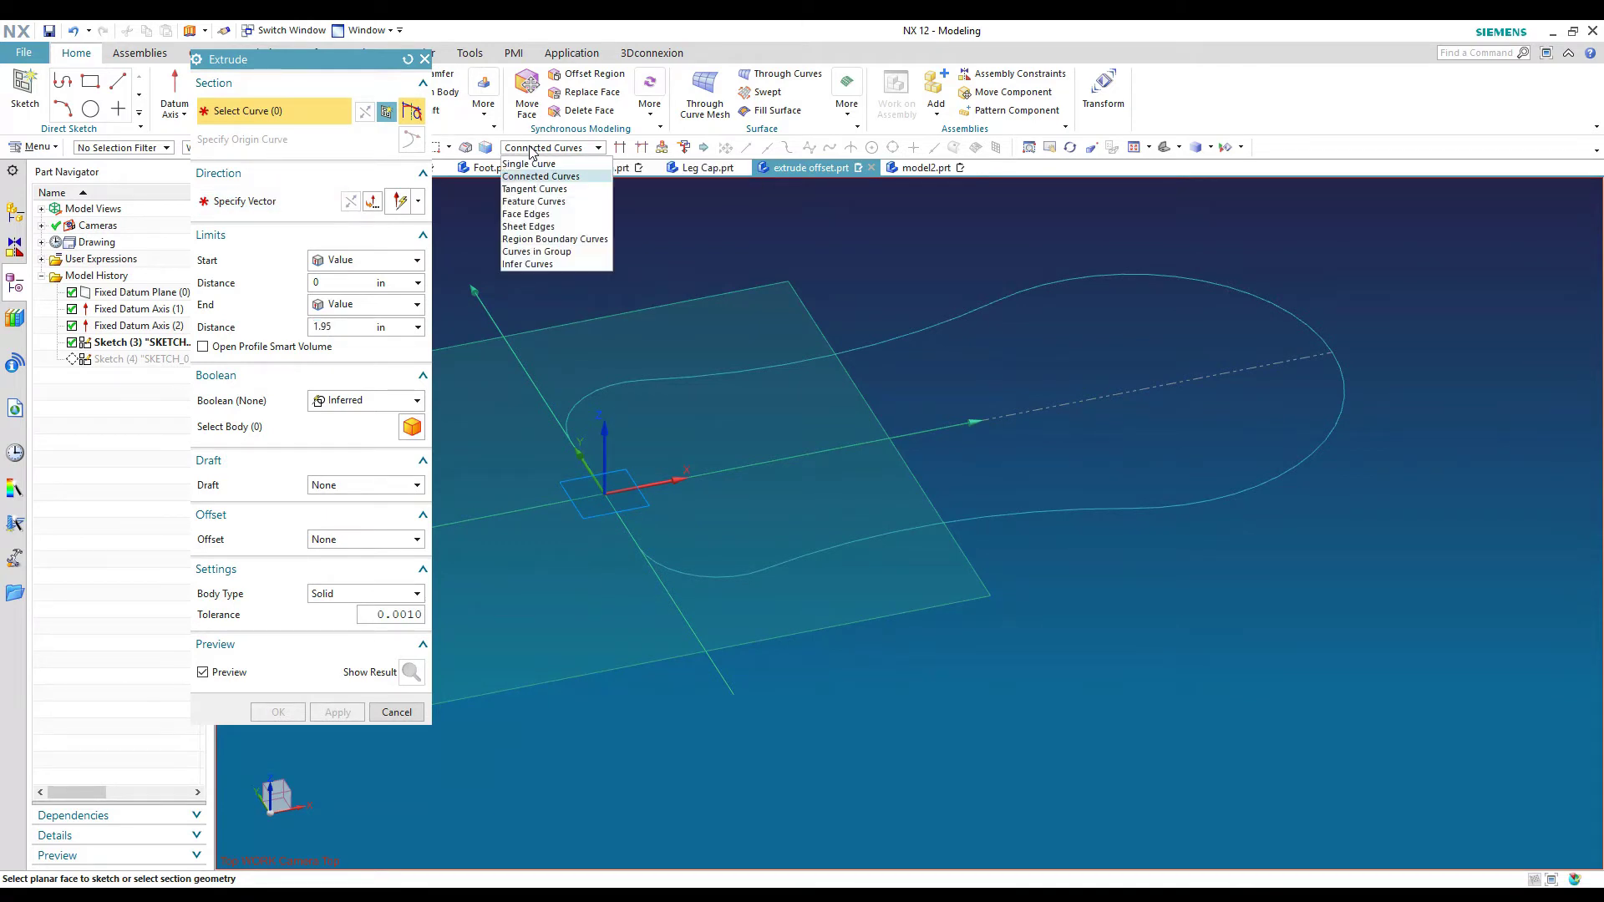
click(536, 202)
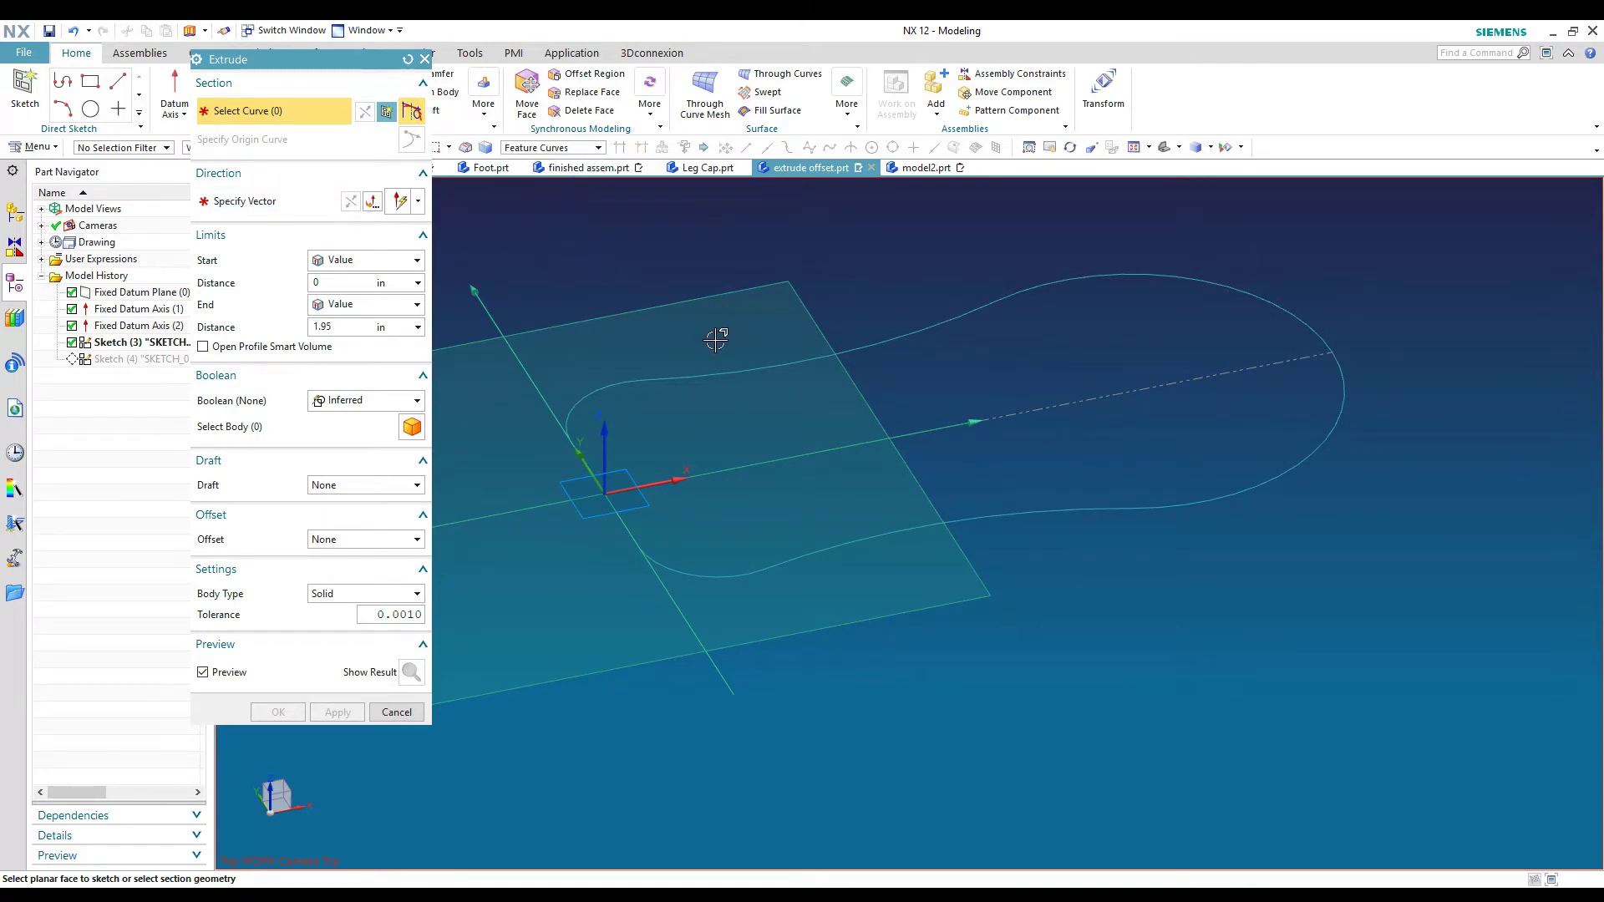
click(698, 370)
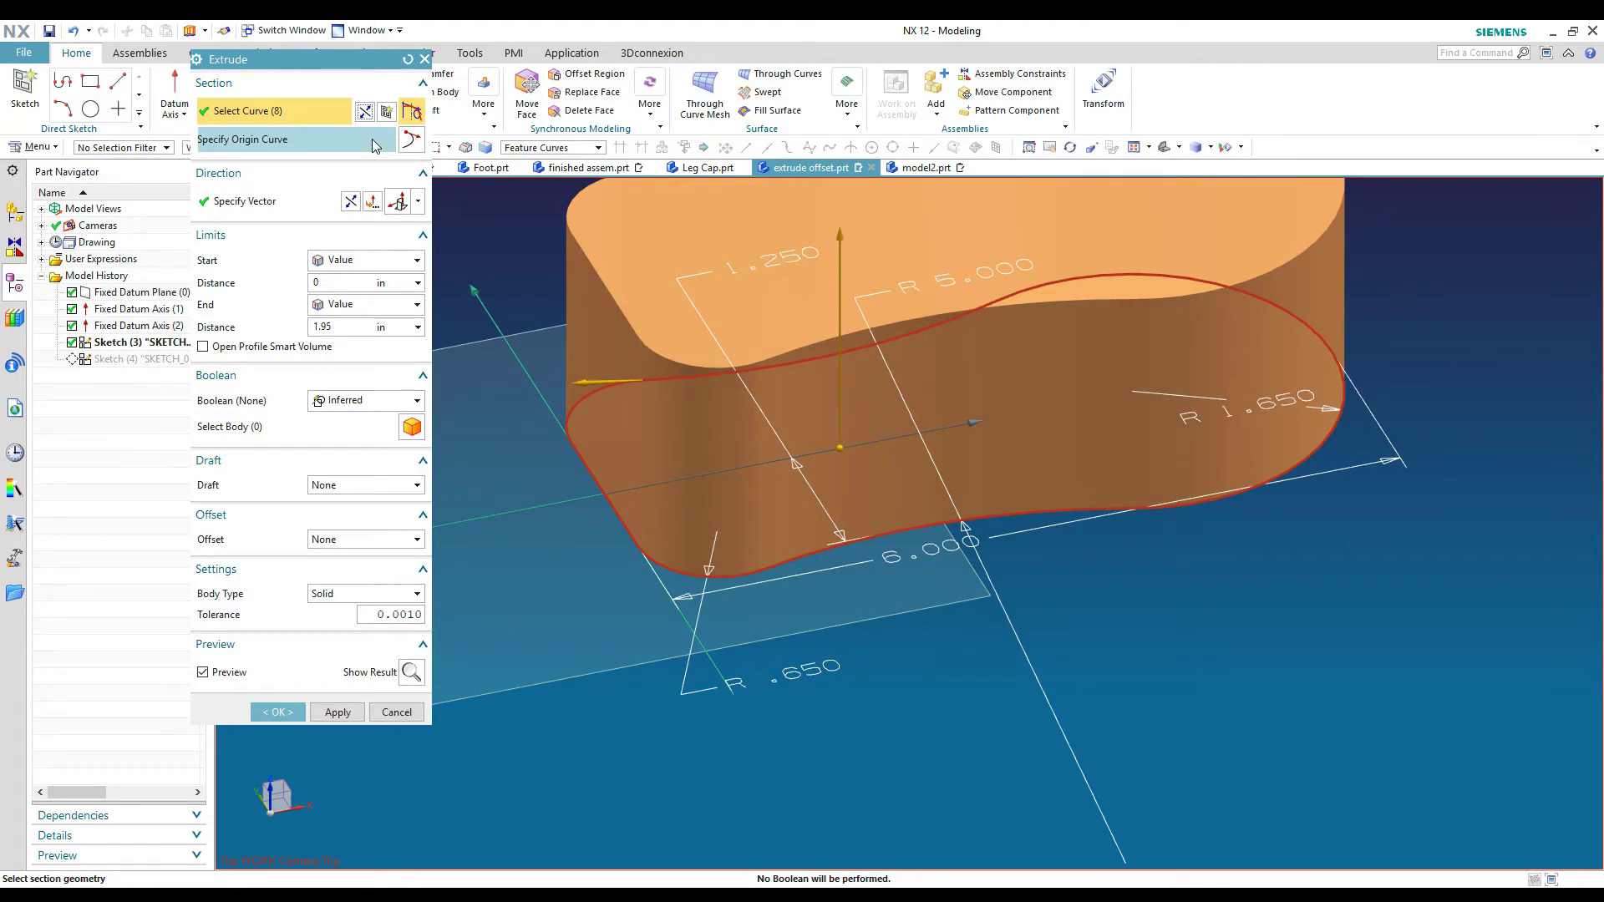
Reverse the extrude direction to point below the sketch and set the end distance to 1.5 in.
click(350, 201)
click(325, 327)
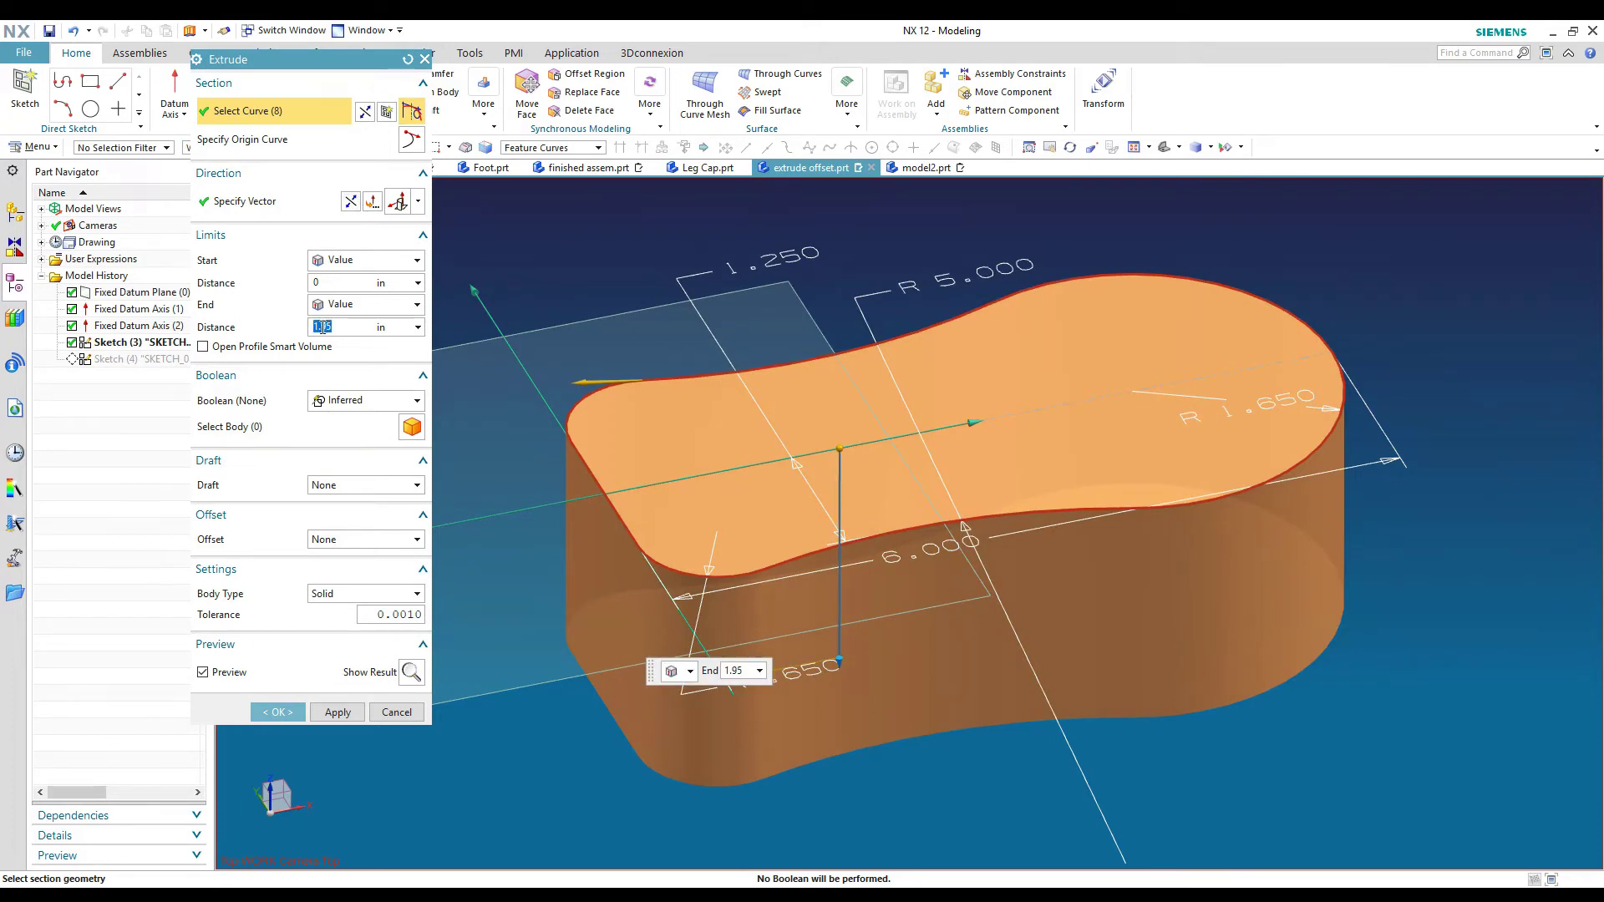
text(5)
key(Return)
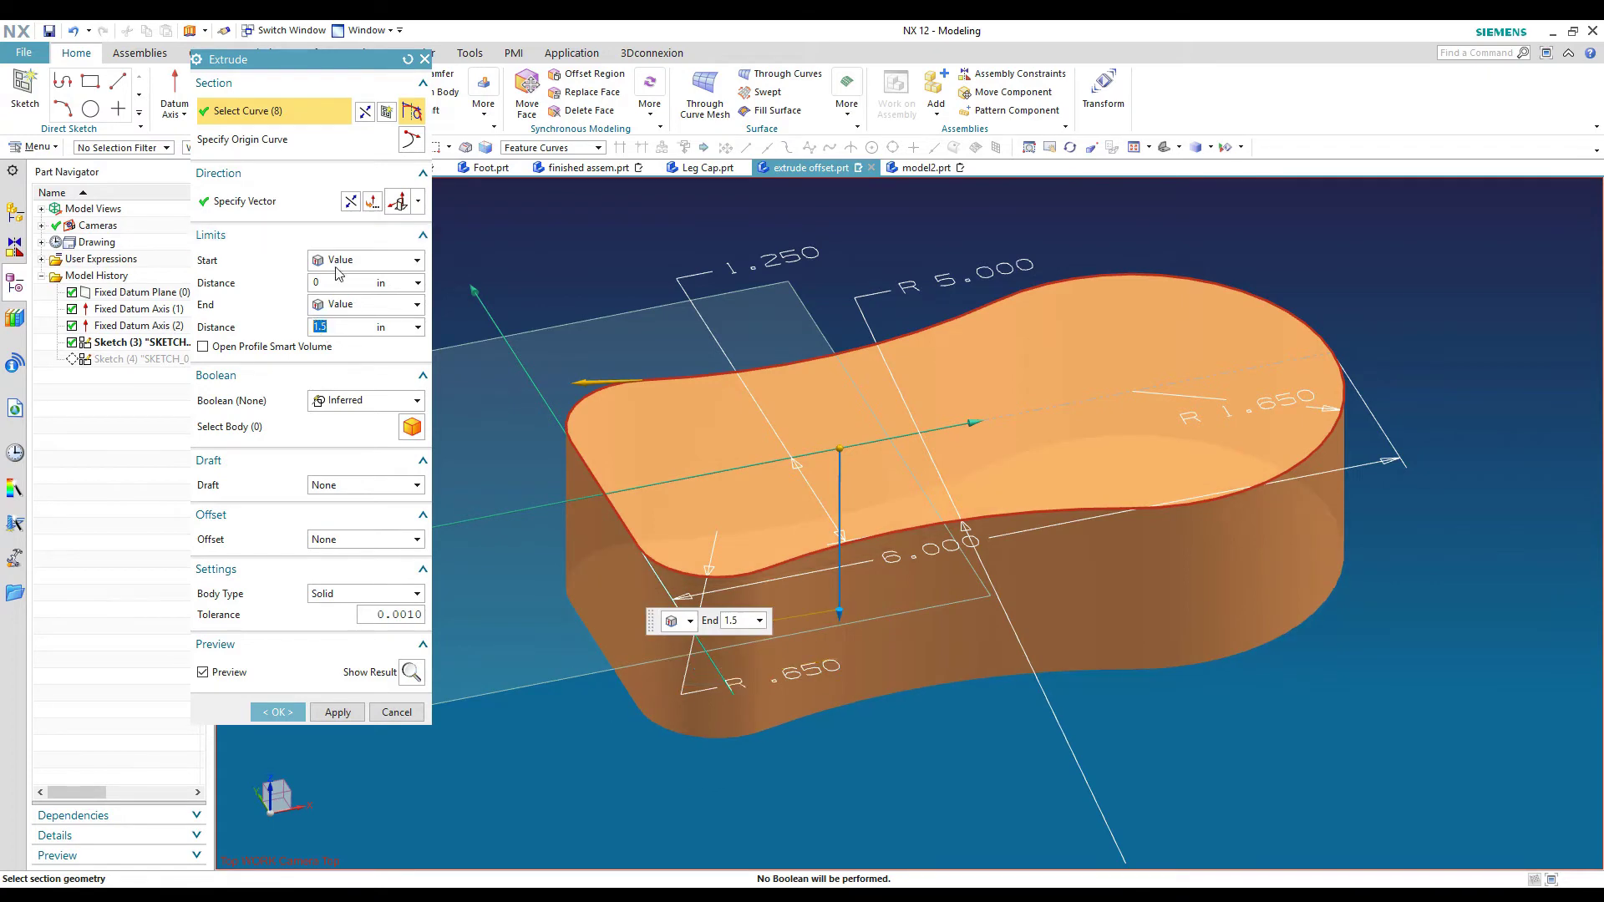
Apply the 1.5 in extrusion and extrude the same sketch again, reversed downward with an end distance of 0.175 in.
click(337, 712)
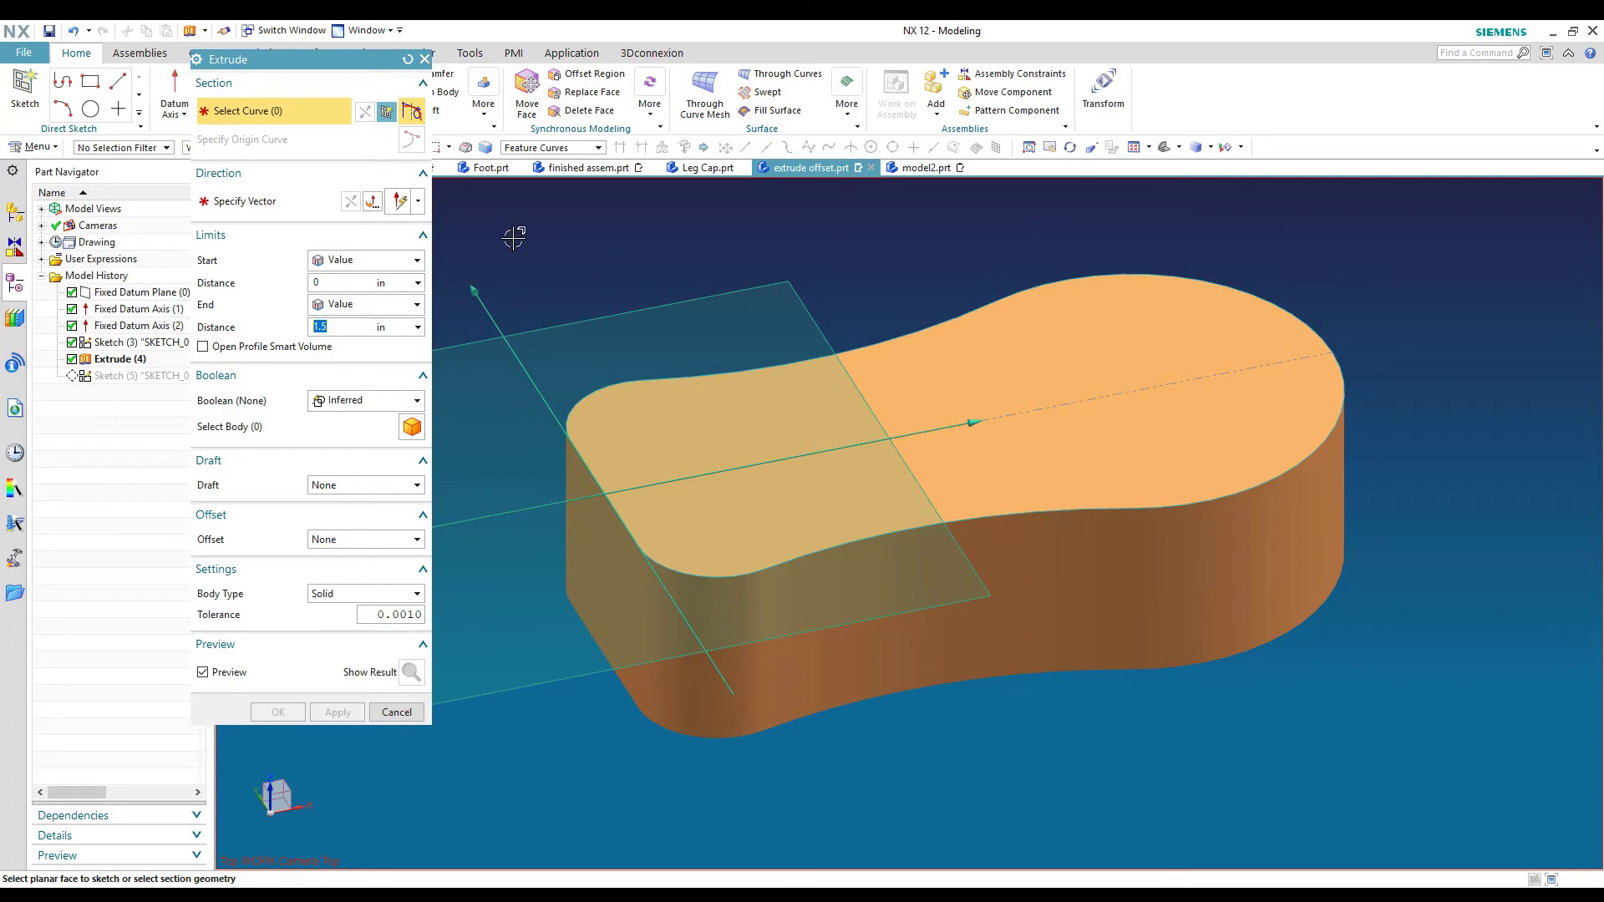
click(736, 365)
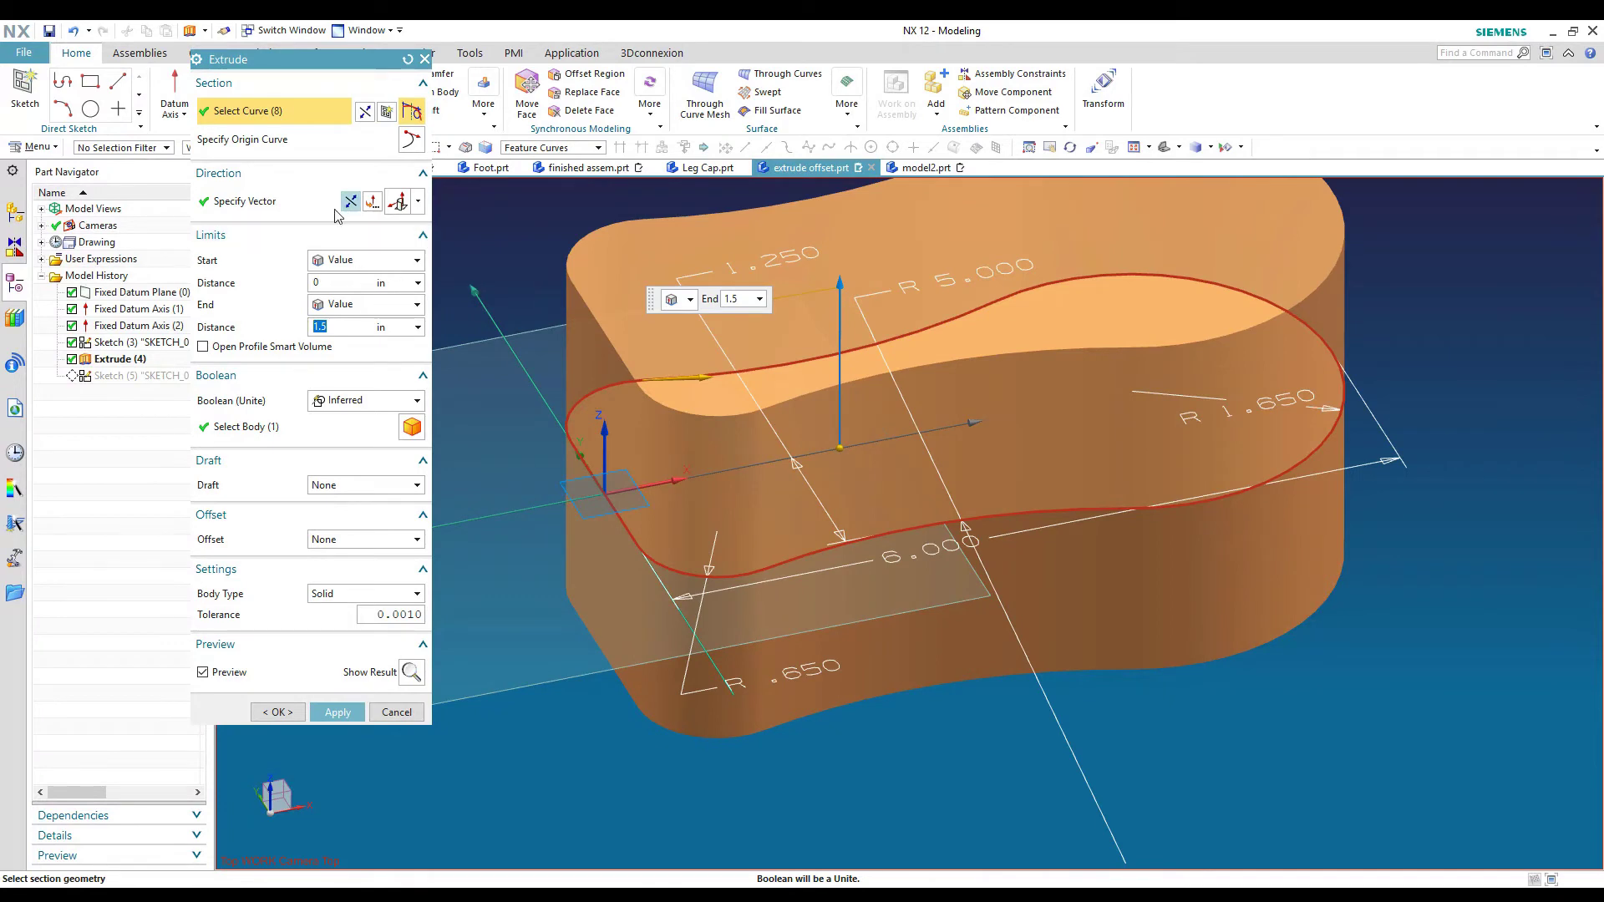
click(351, 203)
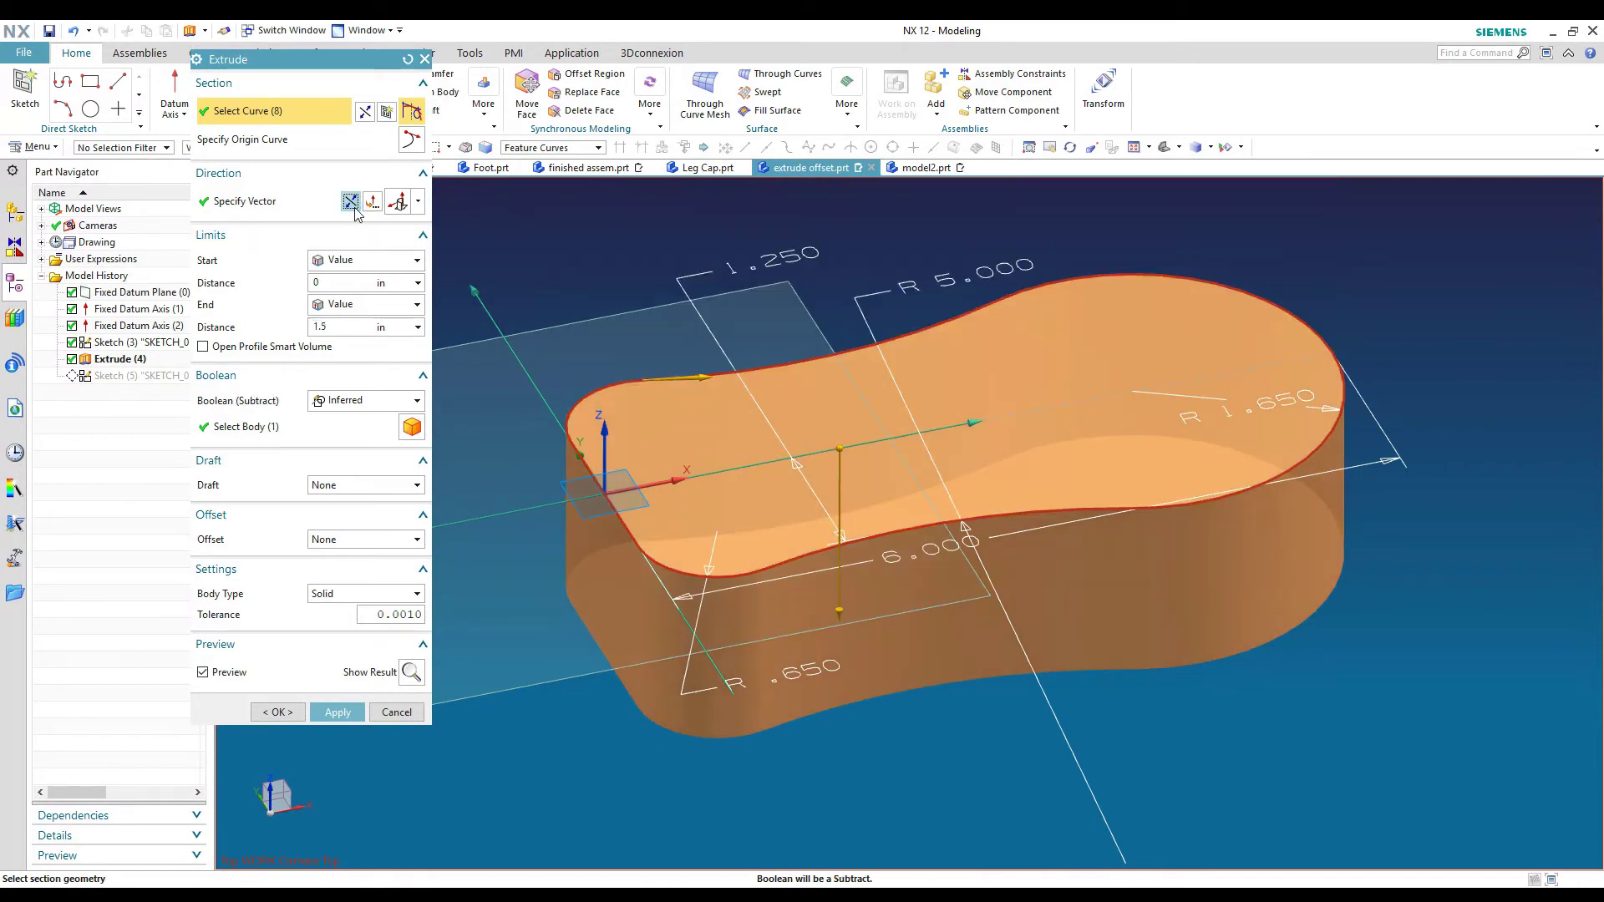
double_click(330, 283)
double_click(335, 326)
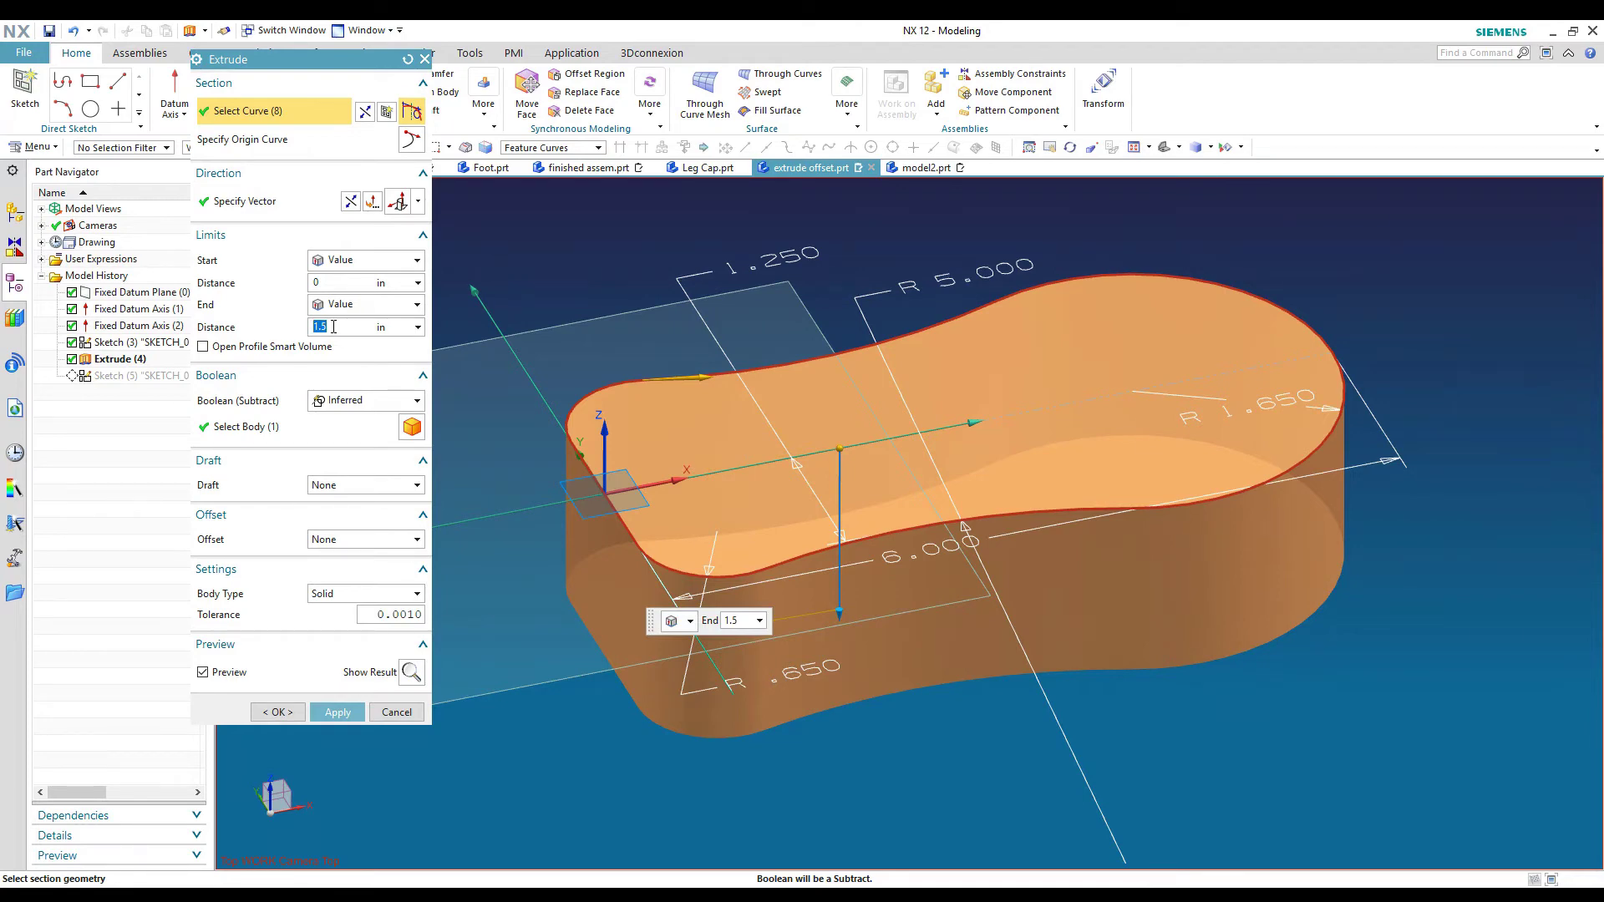
text(.175)
key(Return)
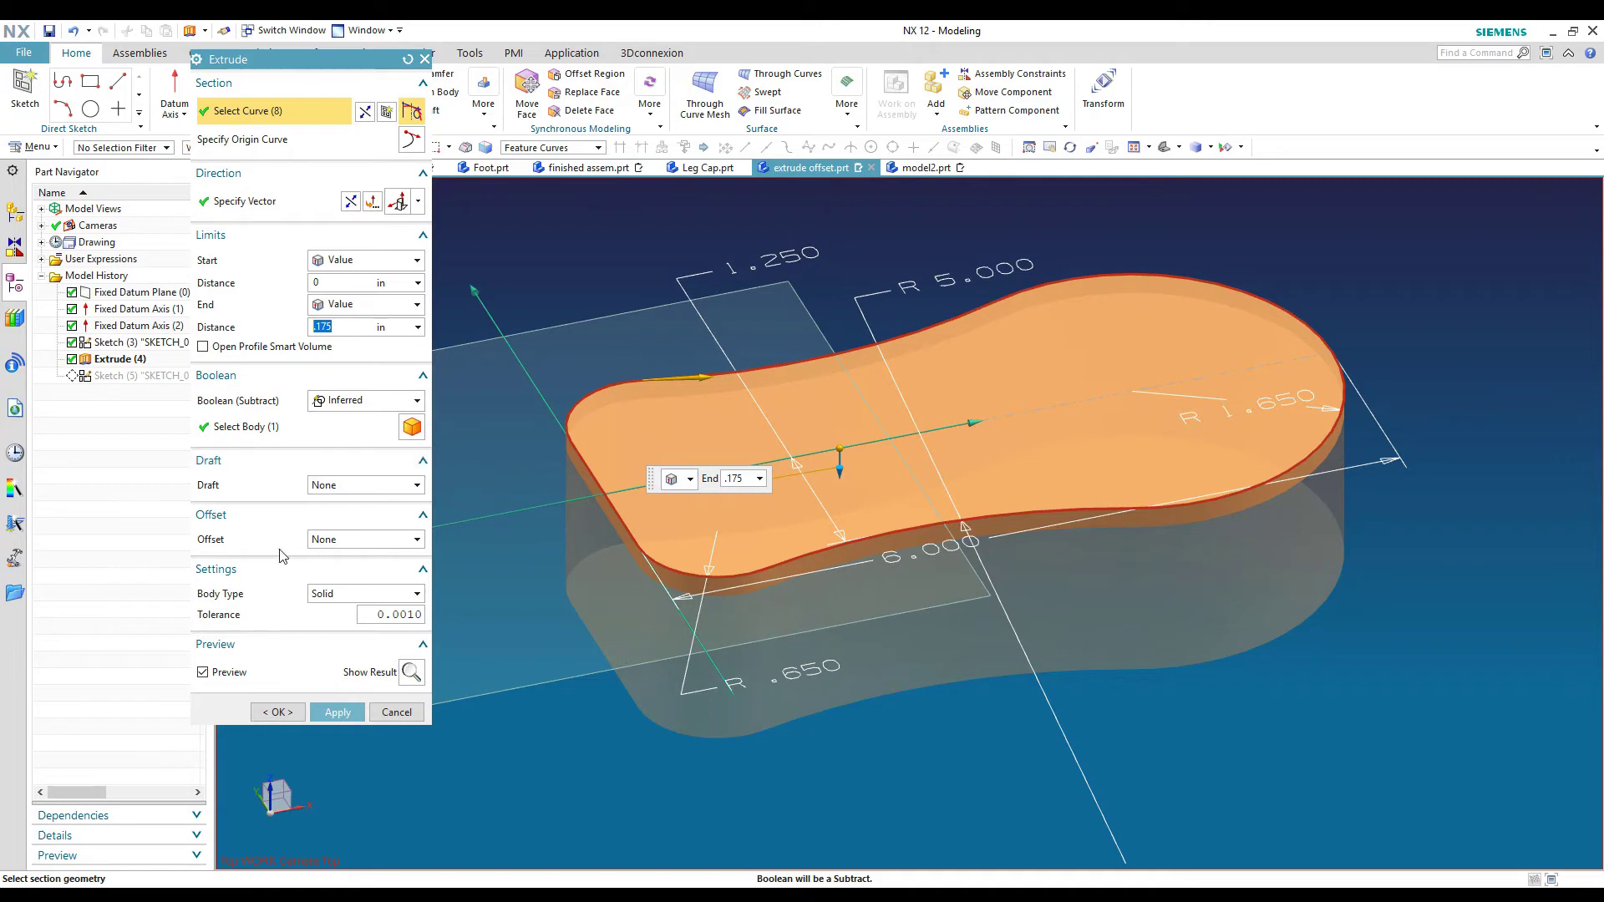
Give the second extrusion a two-sided offset from 0 to 0.65 in and finish it as a separate flange with Boolean None.
click(340, 543)
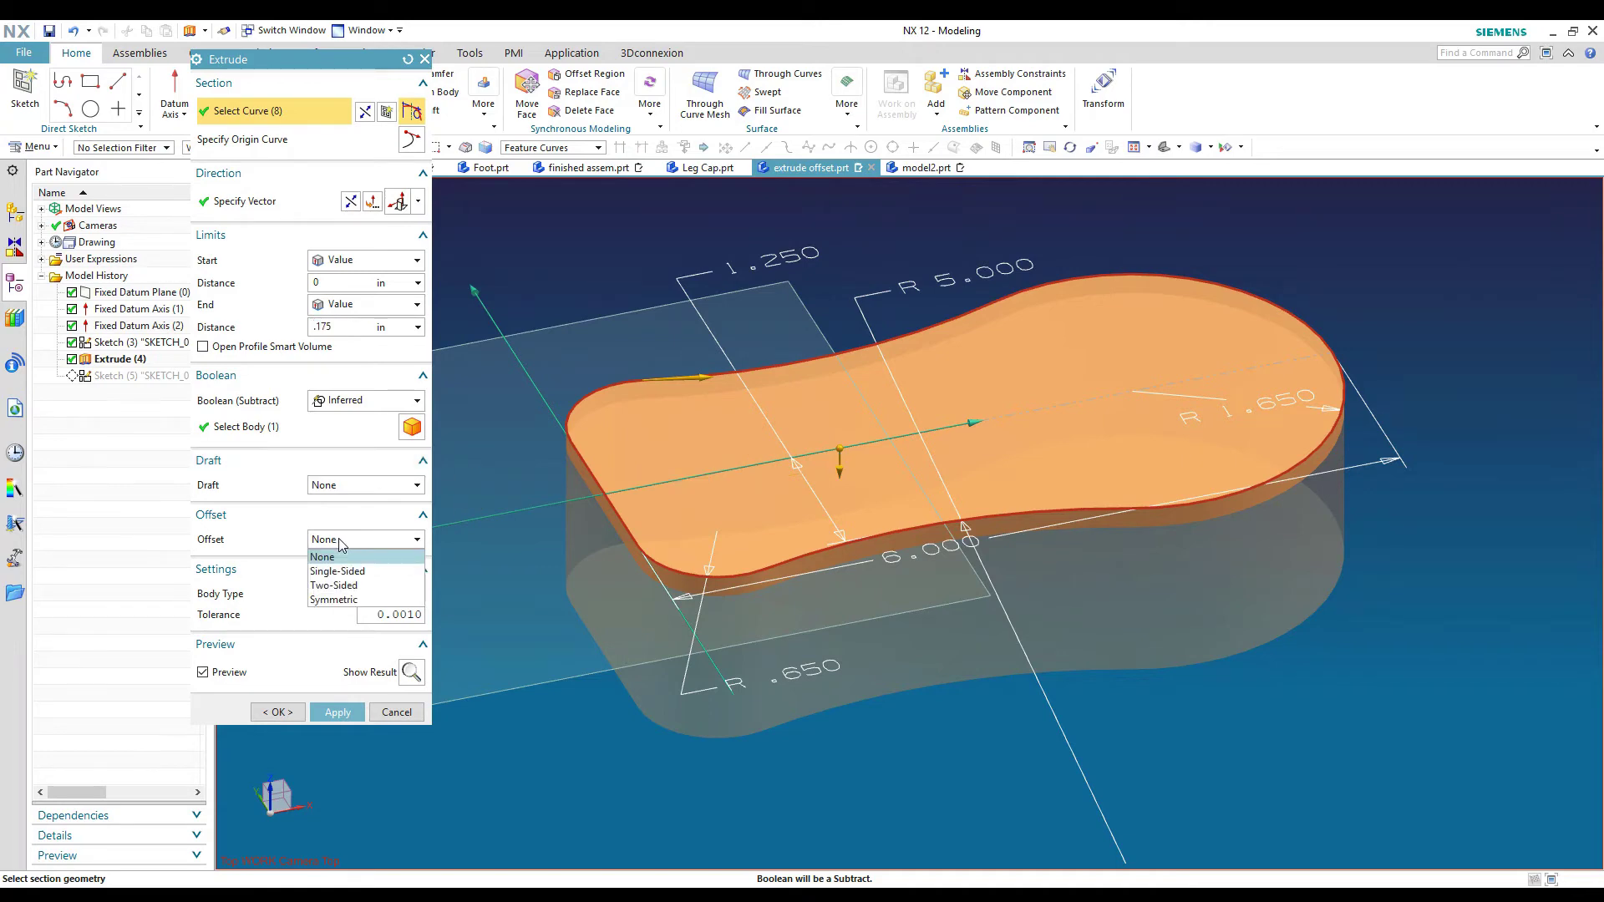
click(345, 588)
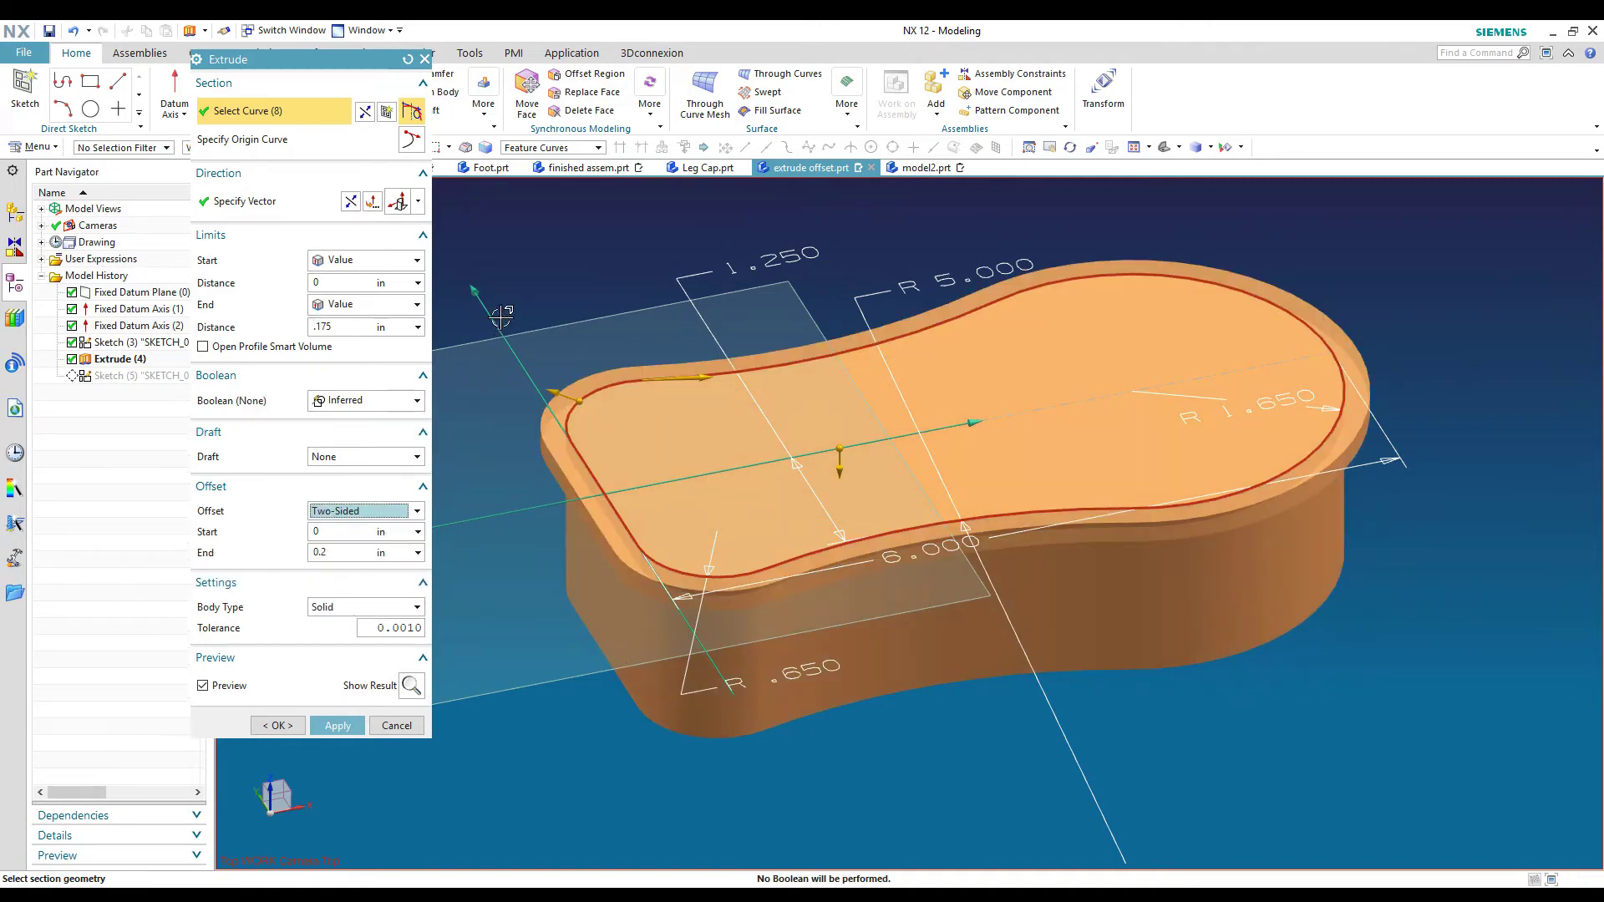
click(355, 550)
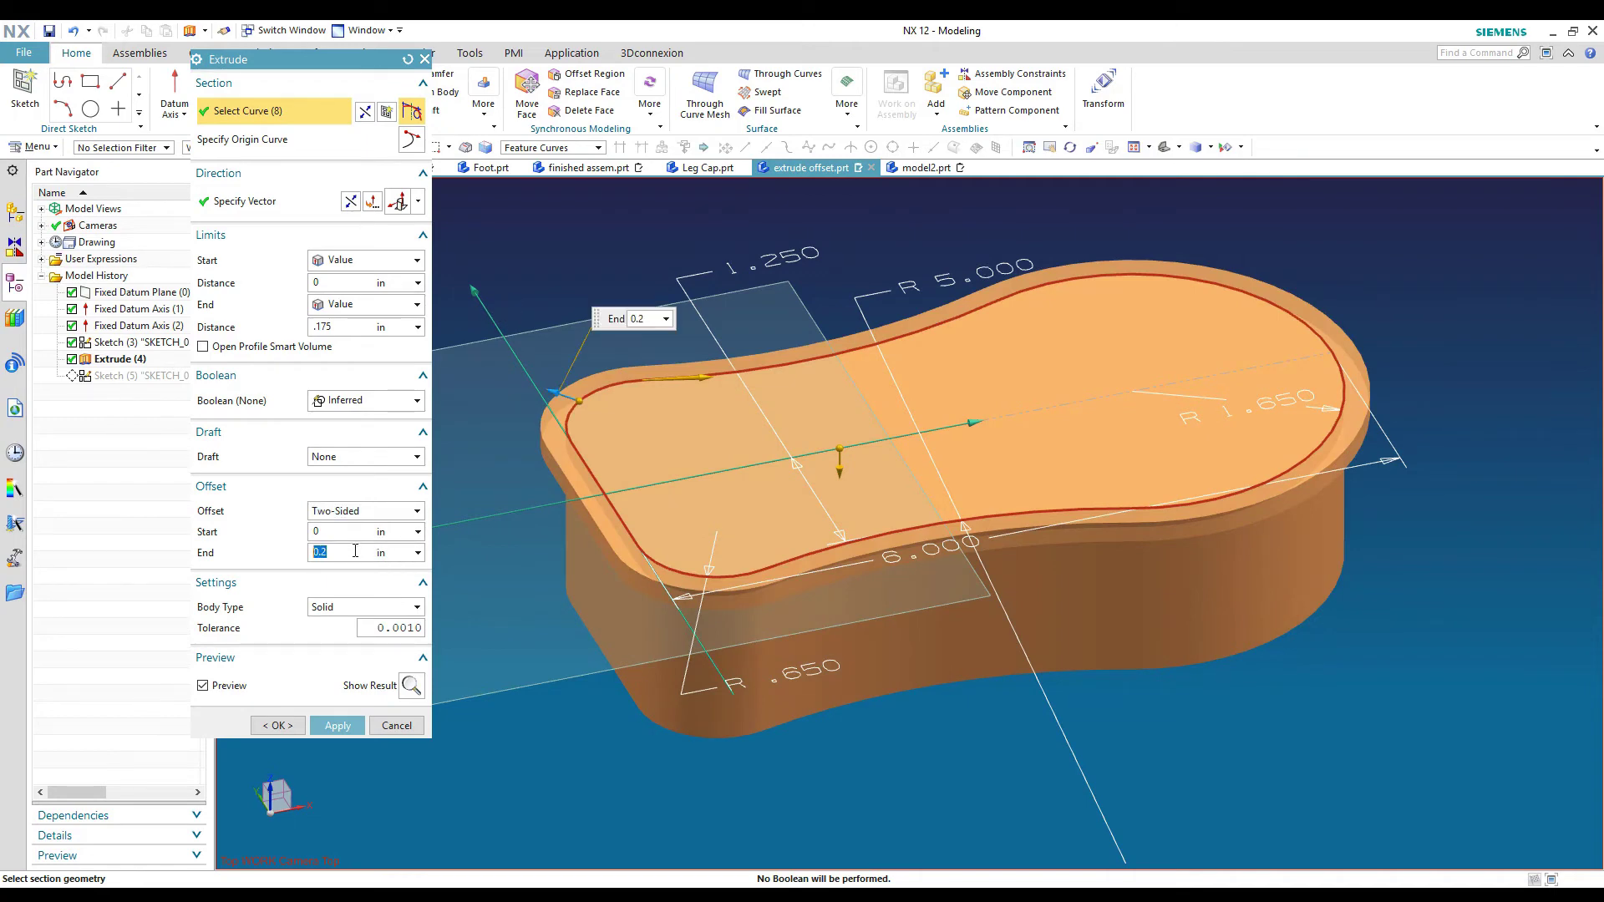
text(.65)
key(Return)
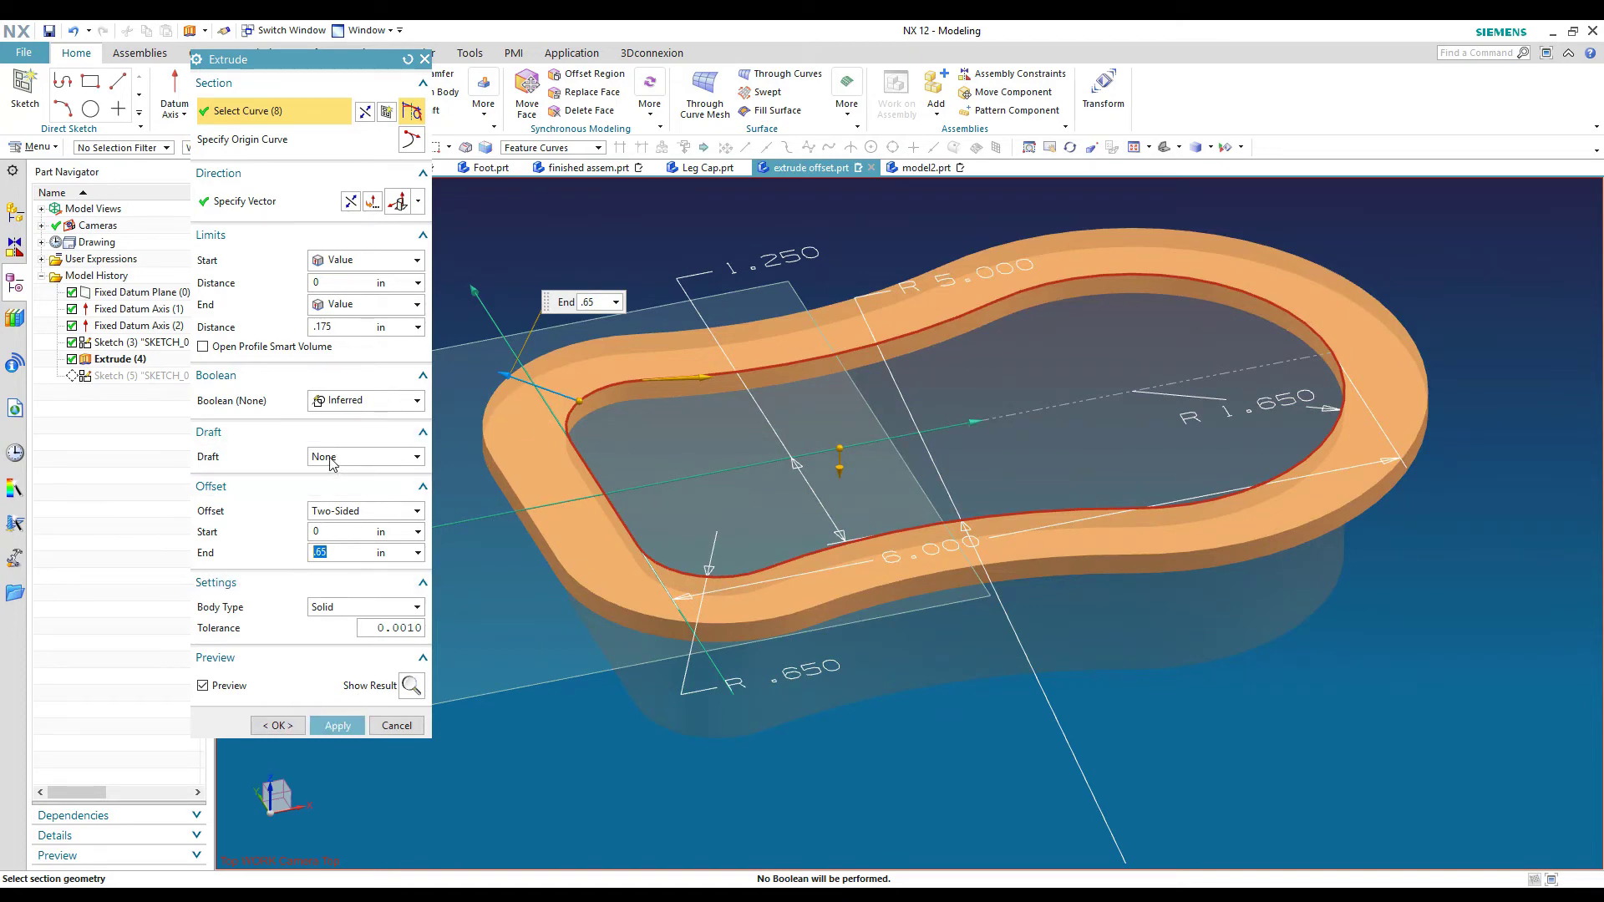
click(340, 404)
click(338, 420)
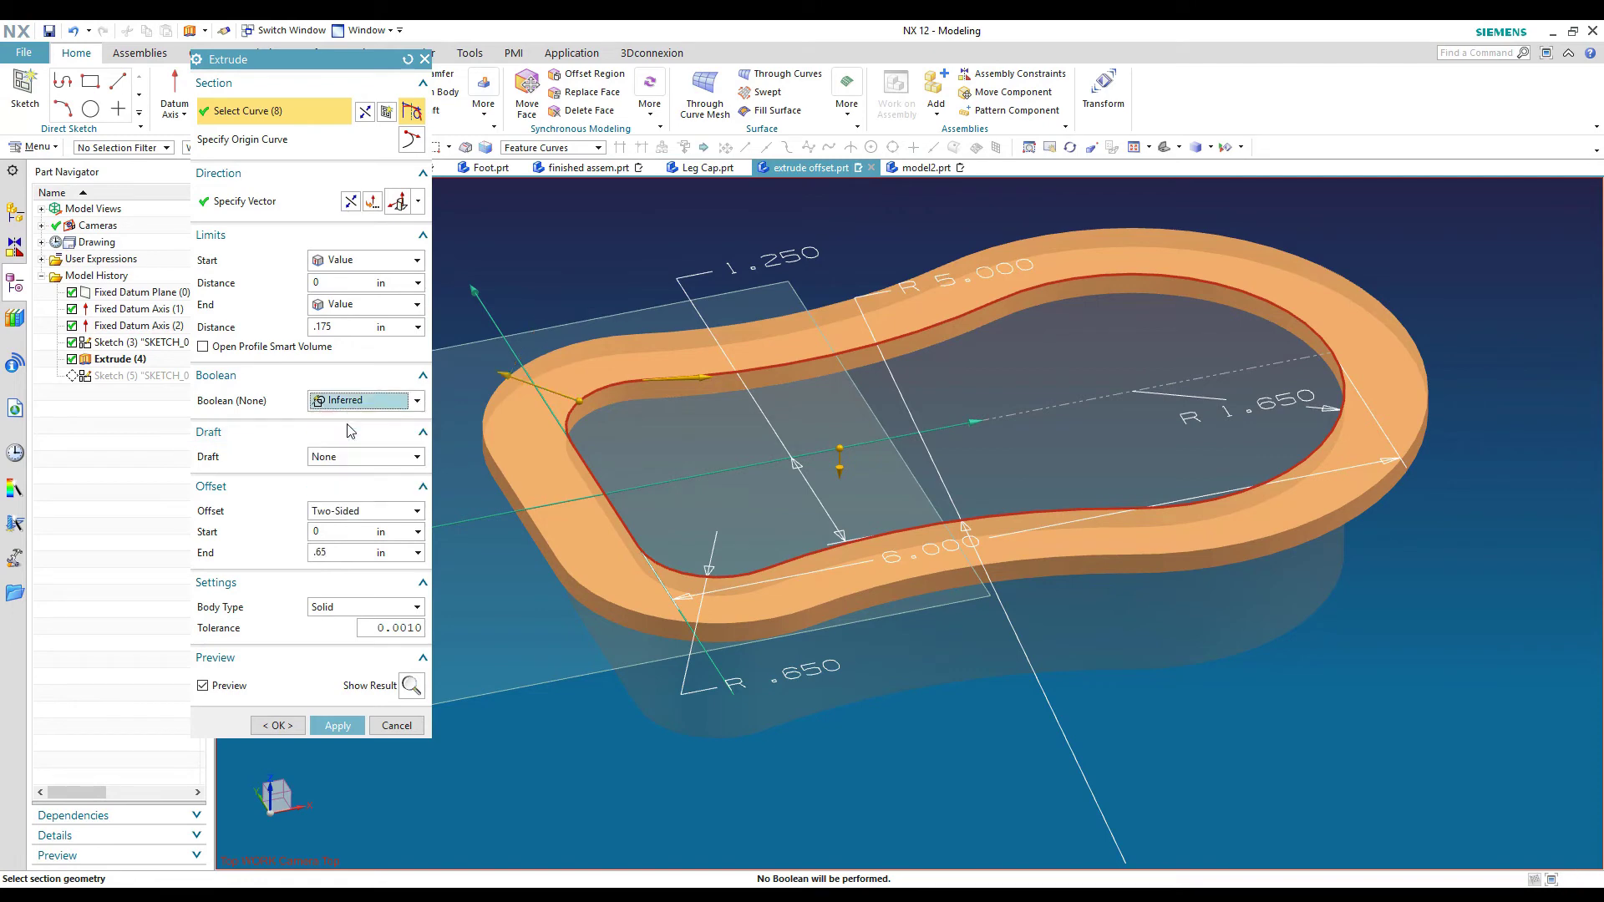
click(280, 725)
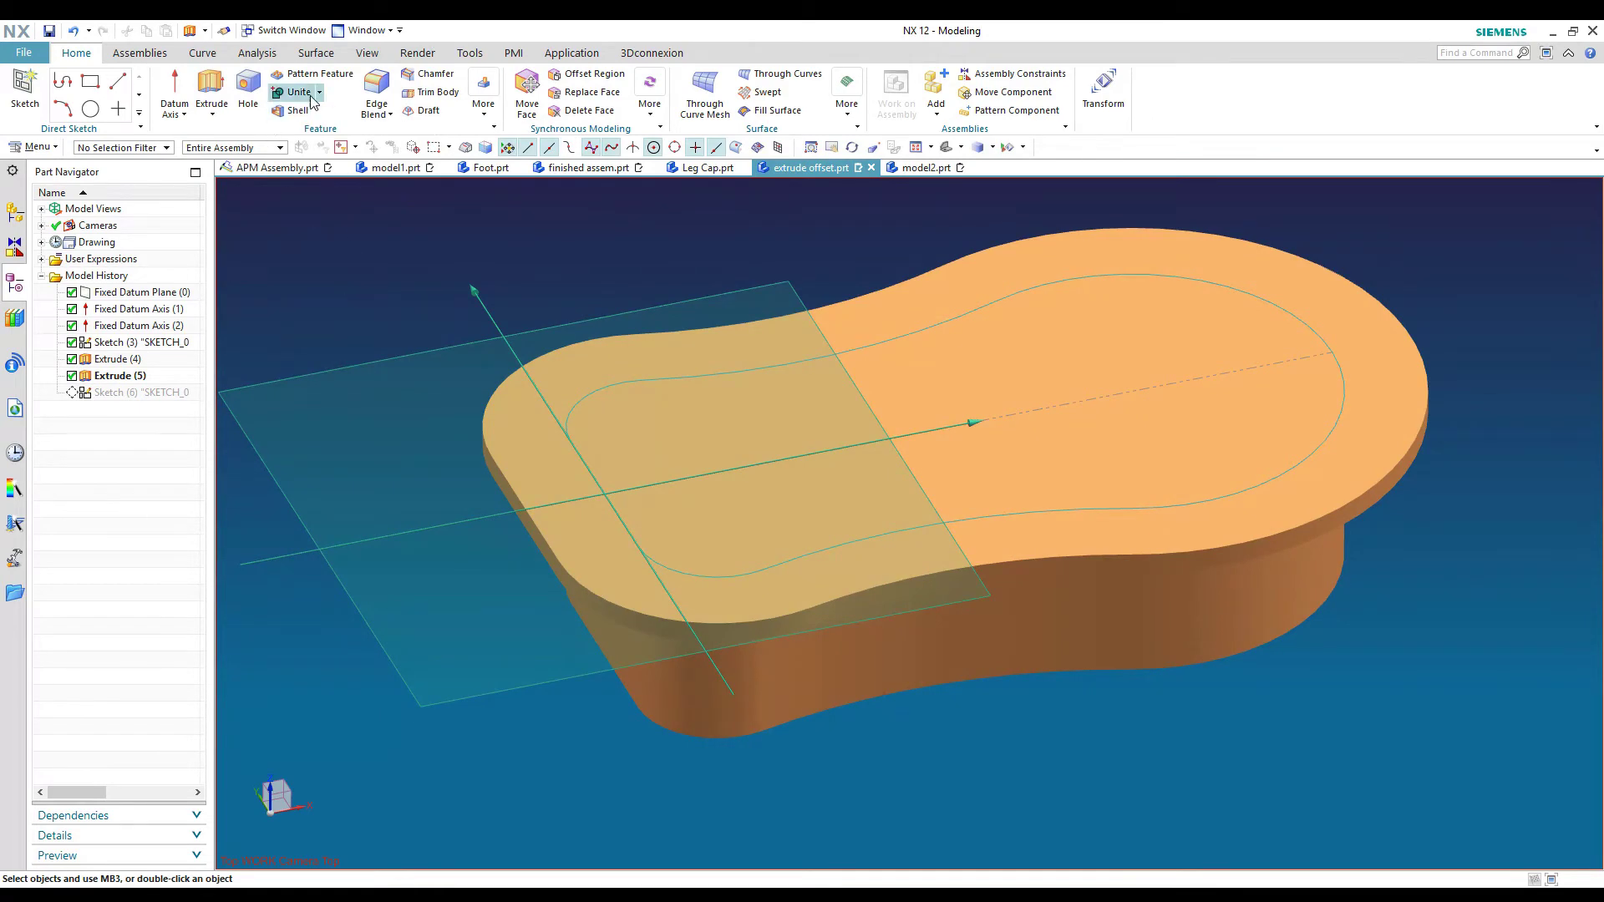
Blend the bottom edge loop of the main block with a 0.5 in radius.
click(380, 88)
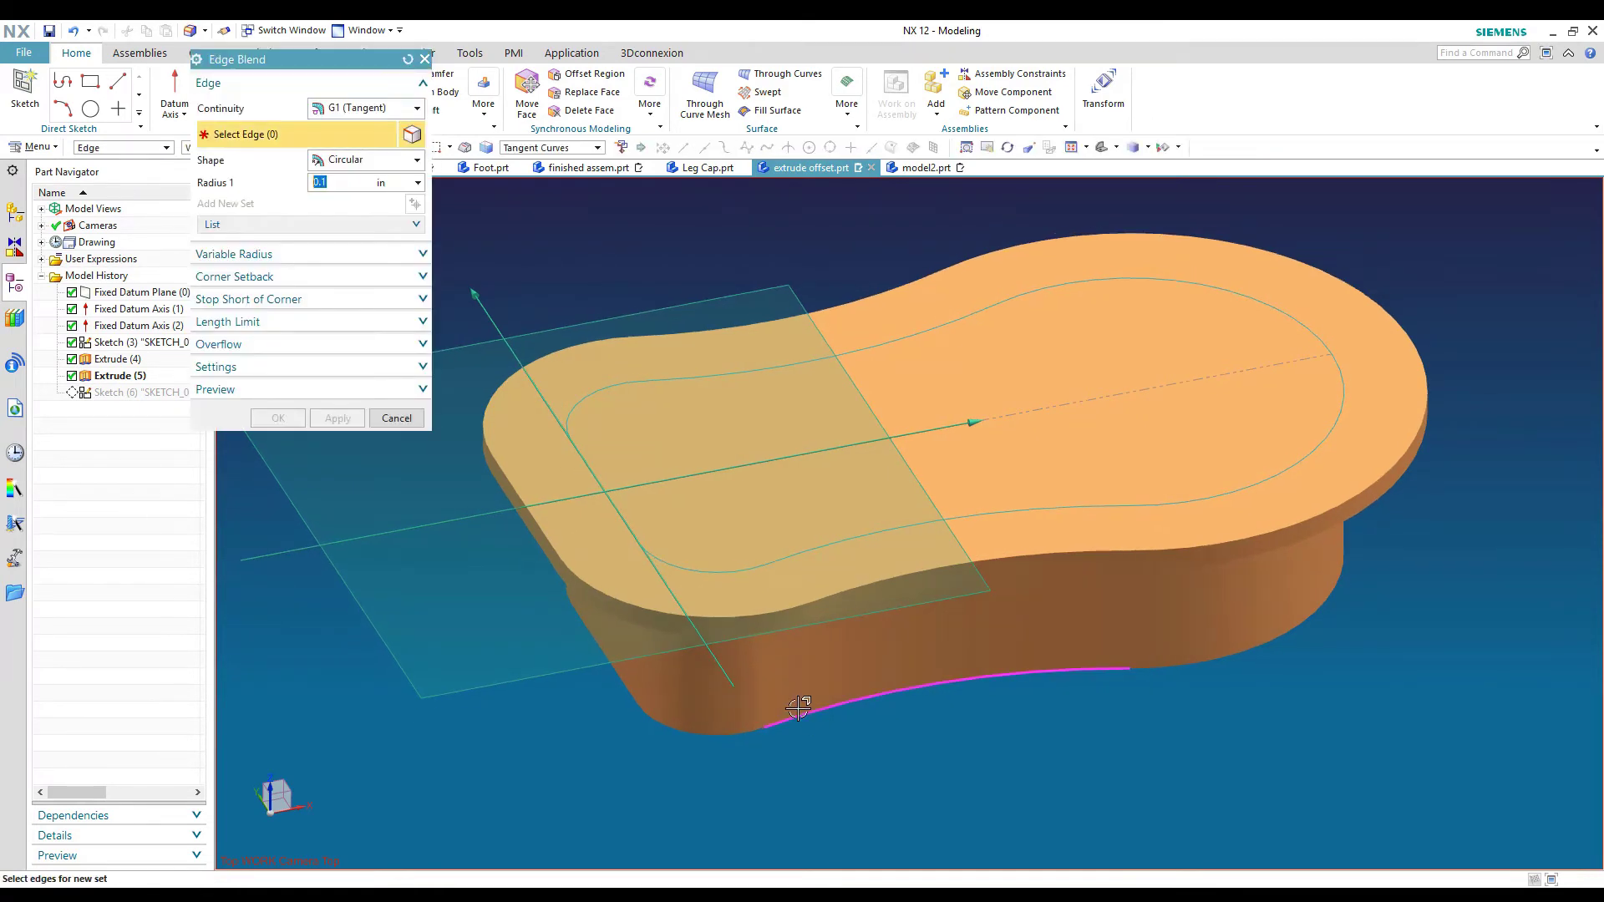
click(773, 725)
drag(950, 666, 959, 620)
middle_drag(959, 620, 927, 691)
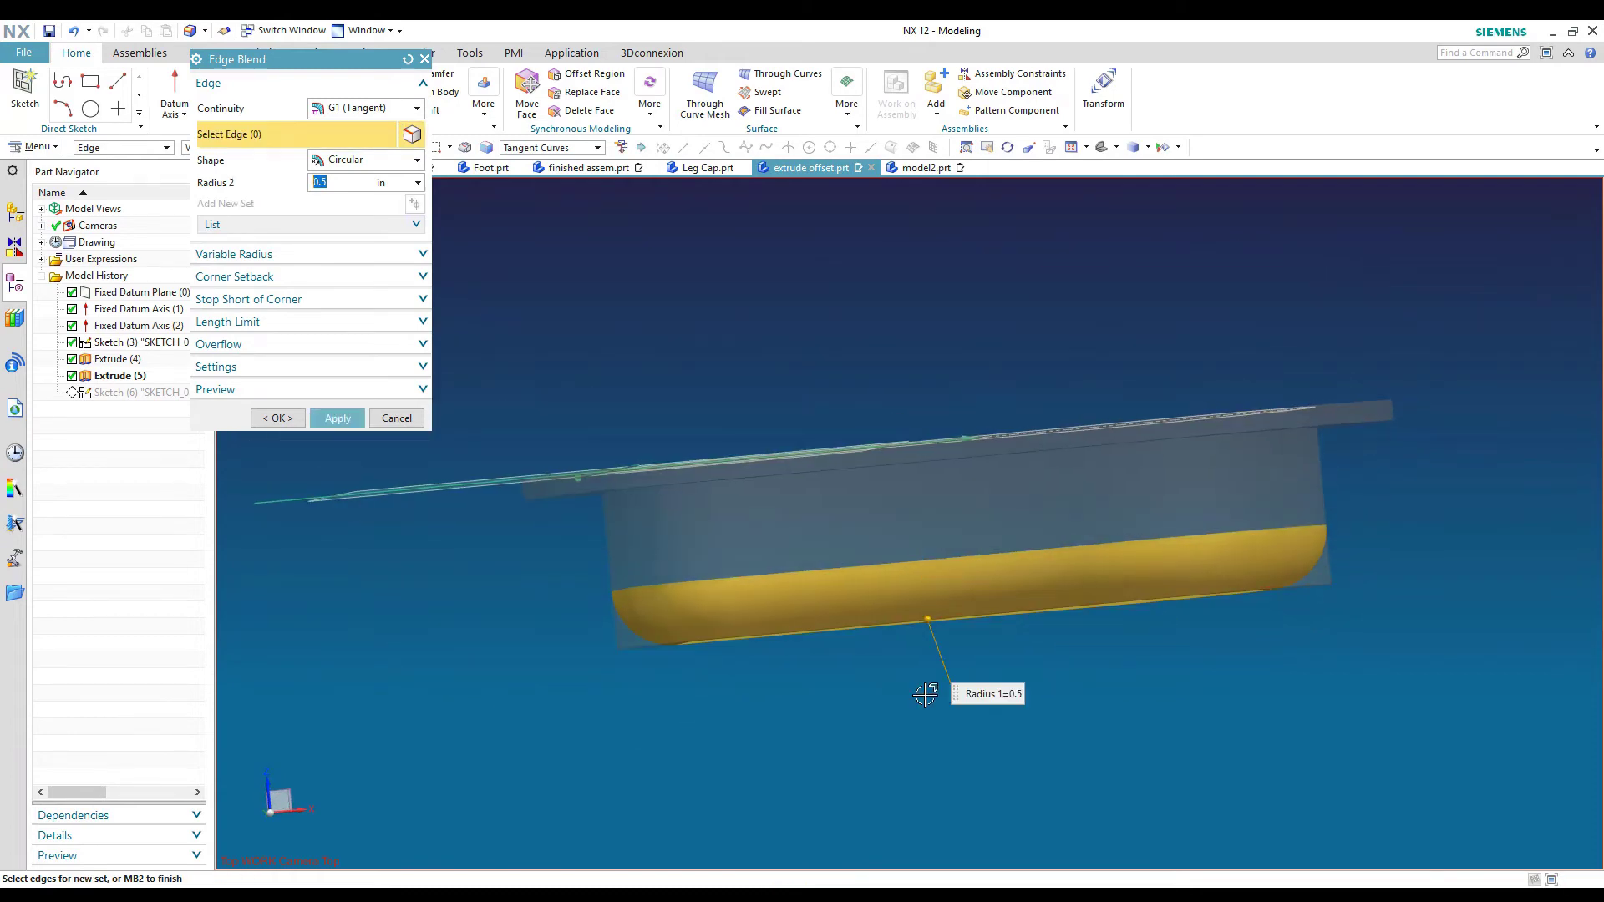
middle_click(924, 694)
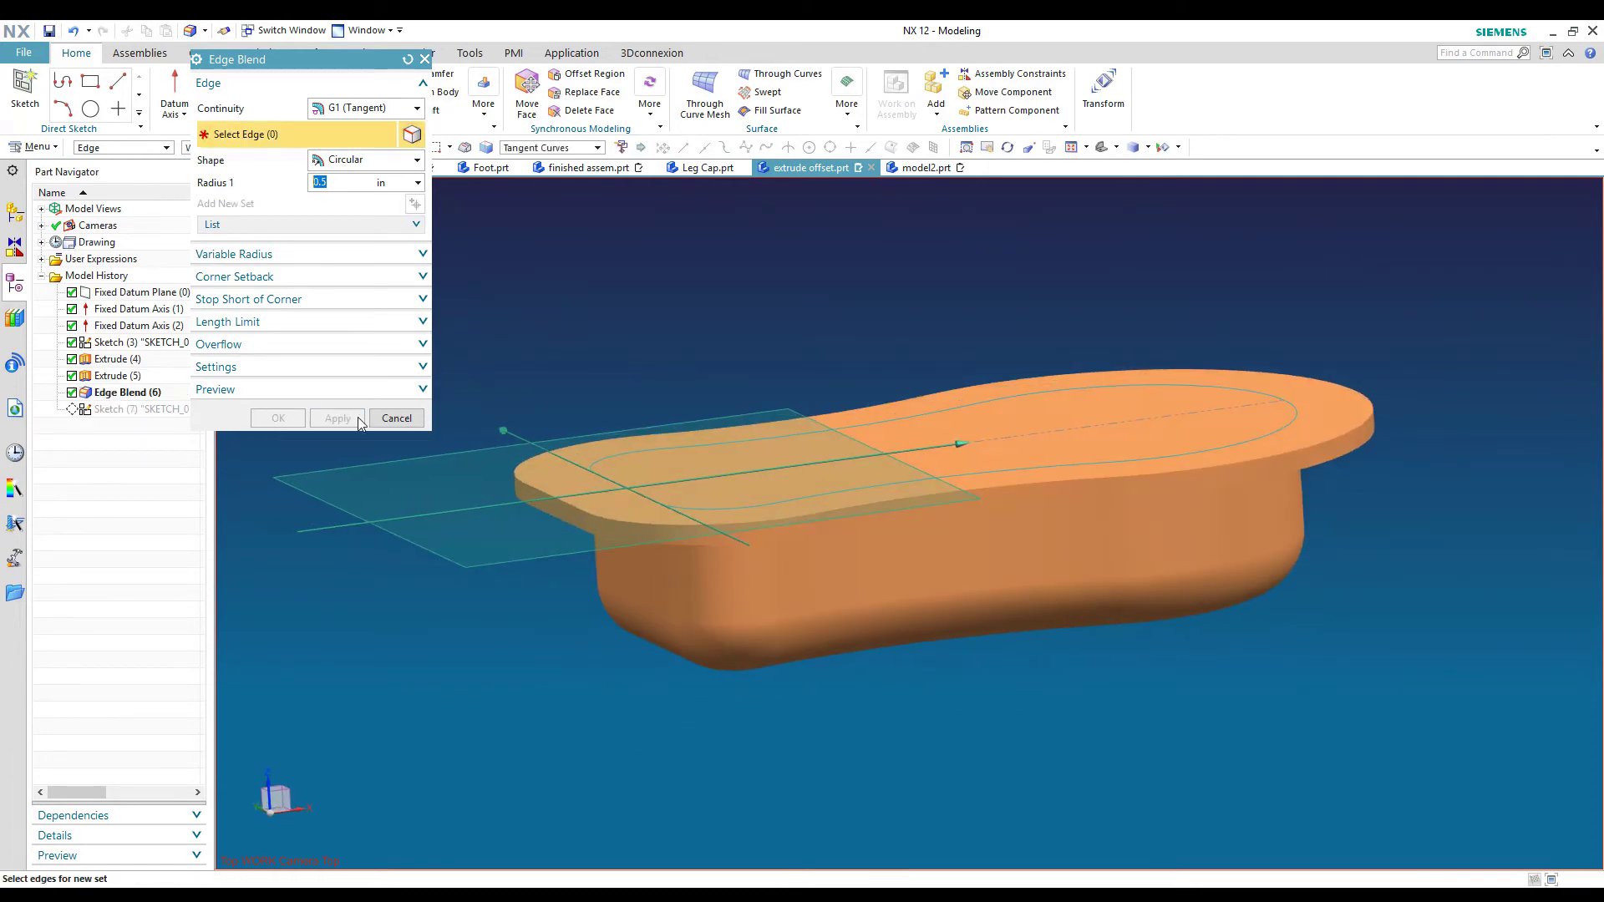
click(388, 417)
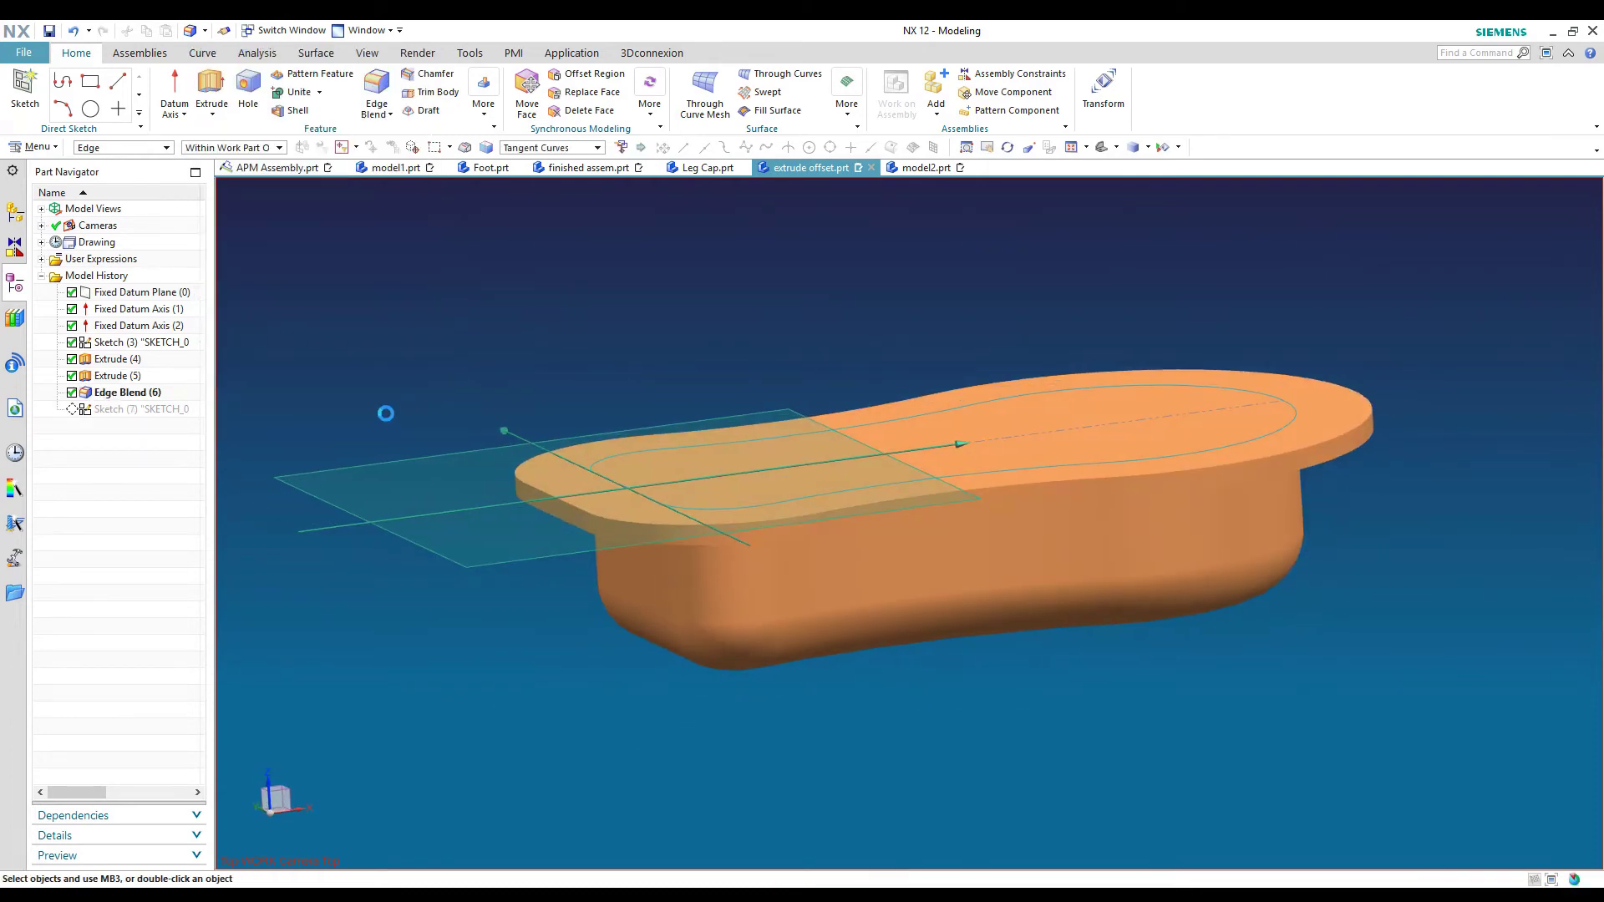
Shell the main block to a 0.125 in wall thickness, removing its top face.
click(289, 110)
middle_drag(709, 458, 720, 473)
click(720, 473)
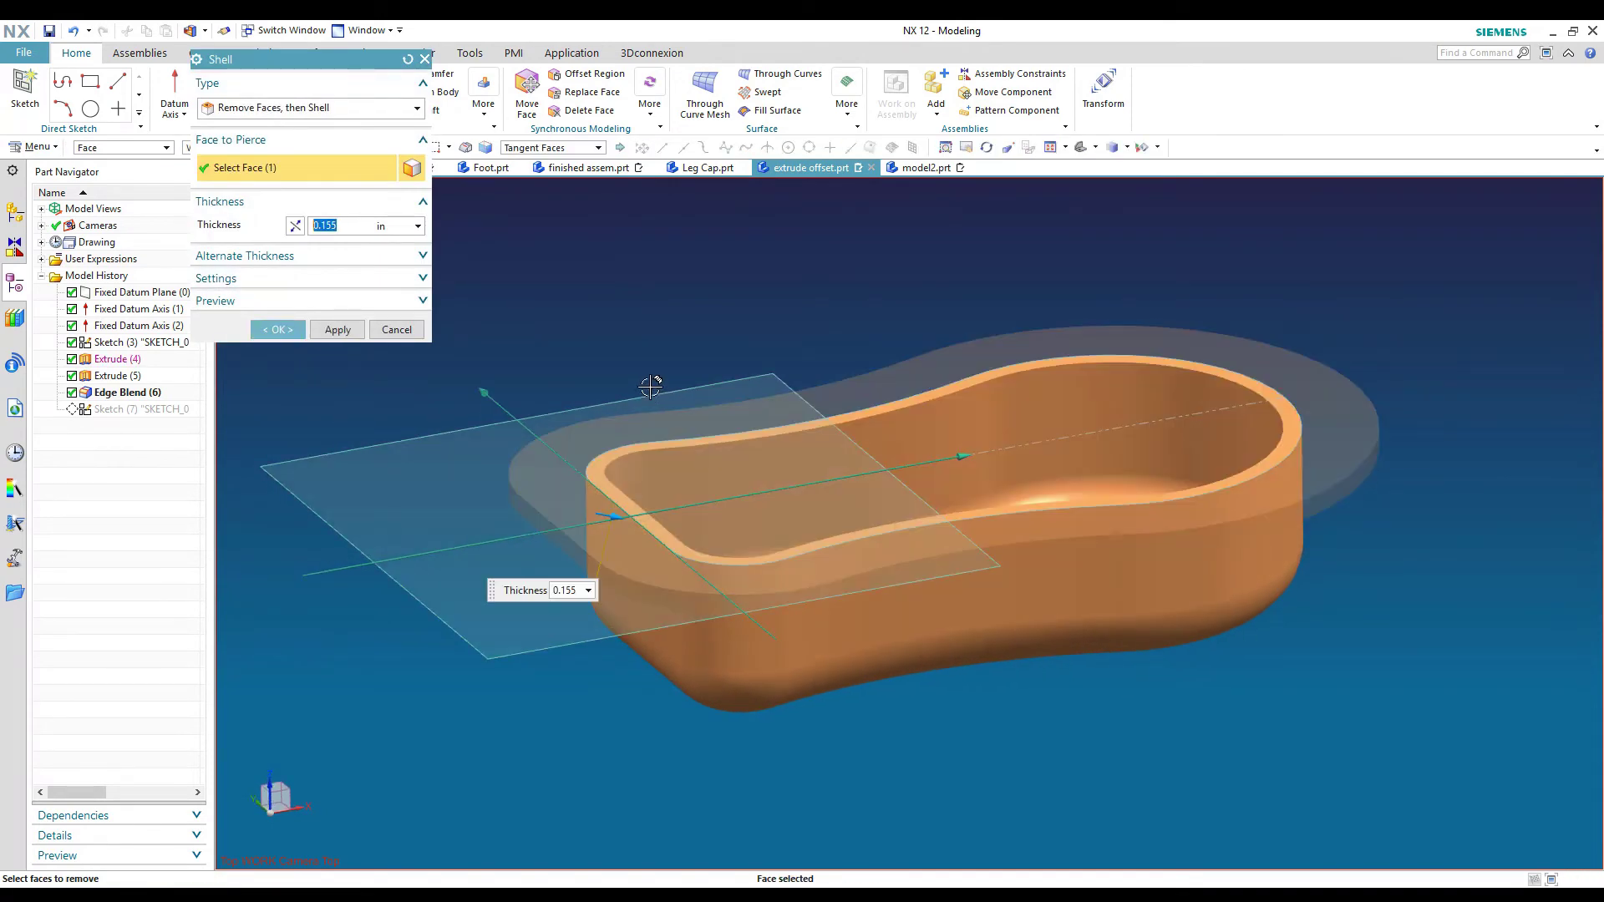
text(.125)
key(Return)
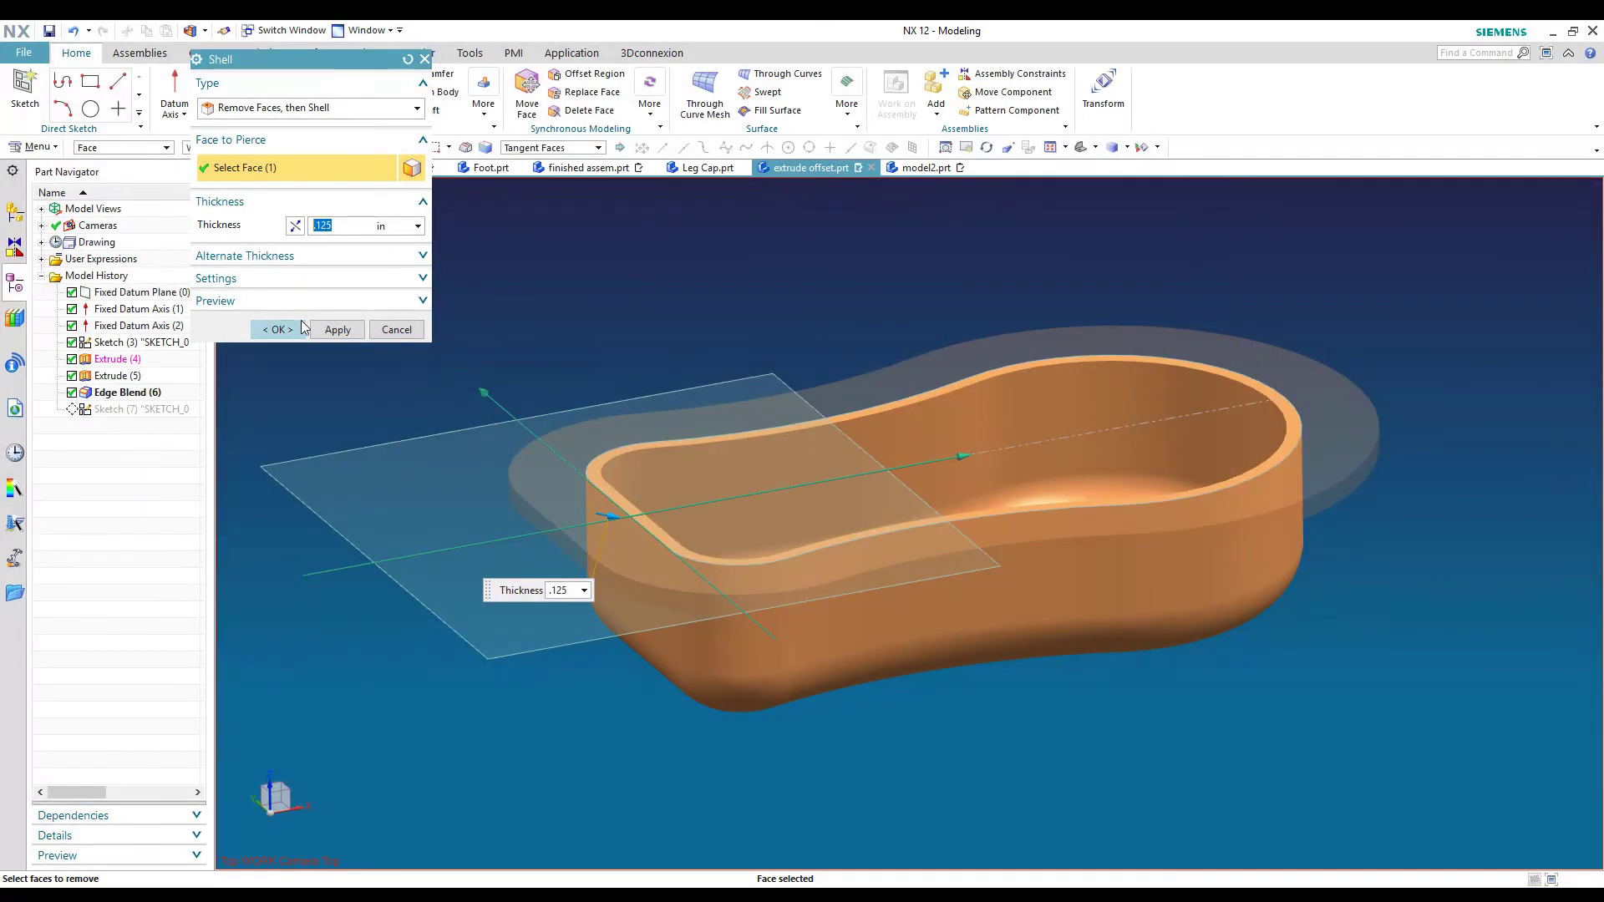
click(277, 329)
middle_drag(281, 327, 352, 308)
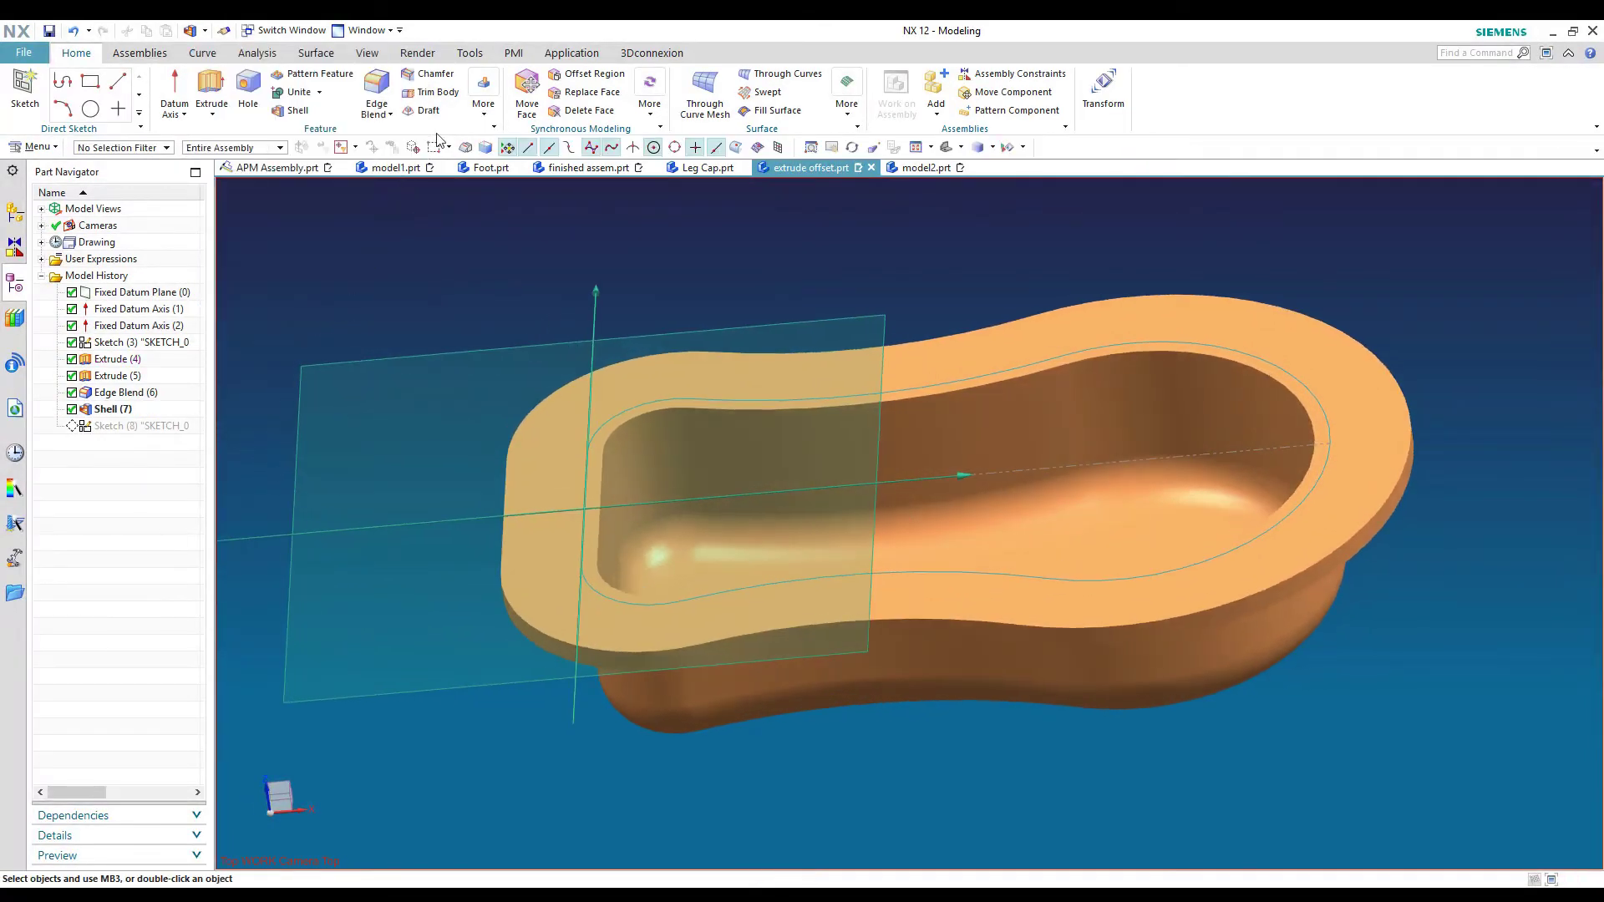
Unite the shelled tray with the surrounding flange into one body.
click(296, 91)
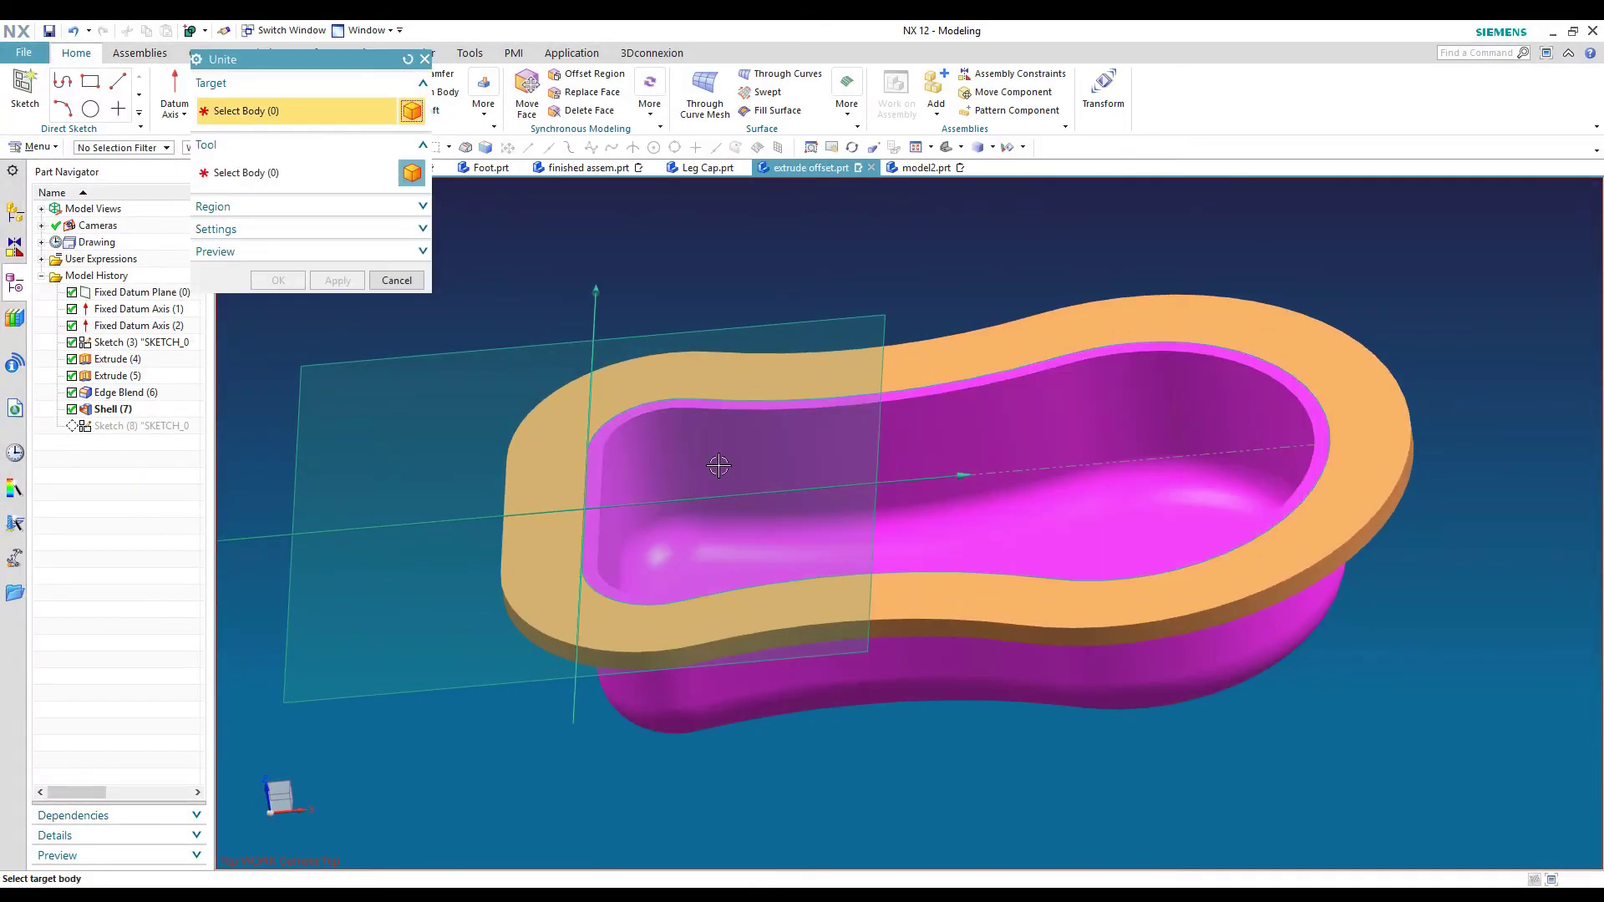
click(718, 465)
click(685, 391)
middle_drag(451, 501, 314, 562)
middle_click(471, 496)
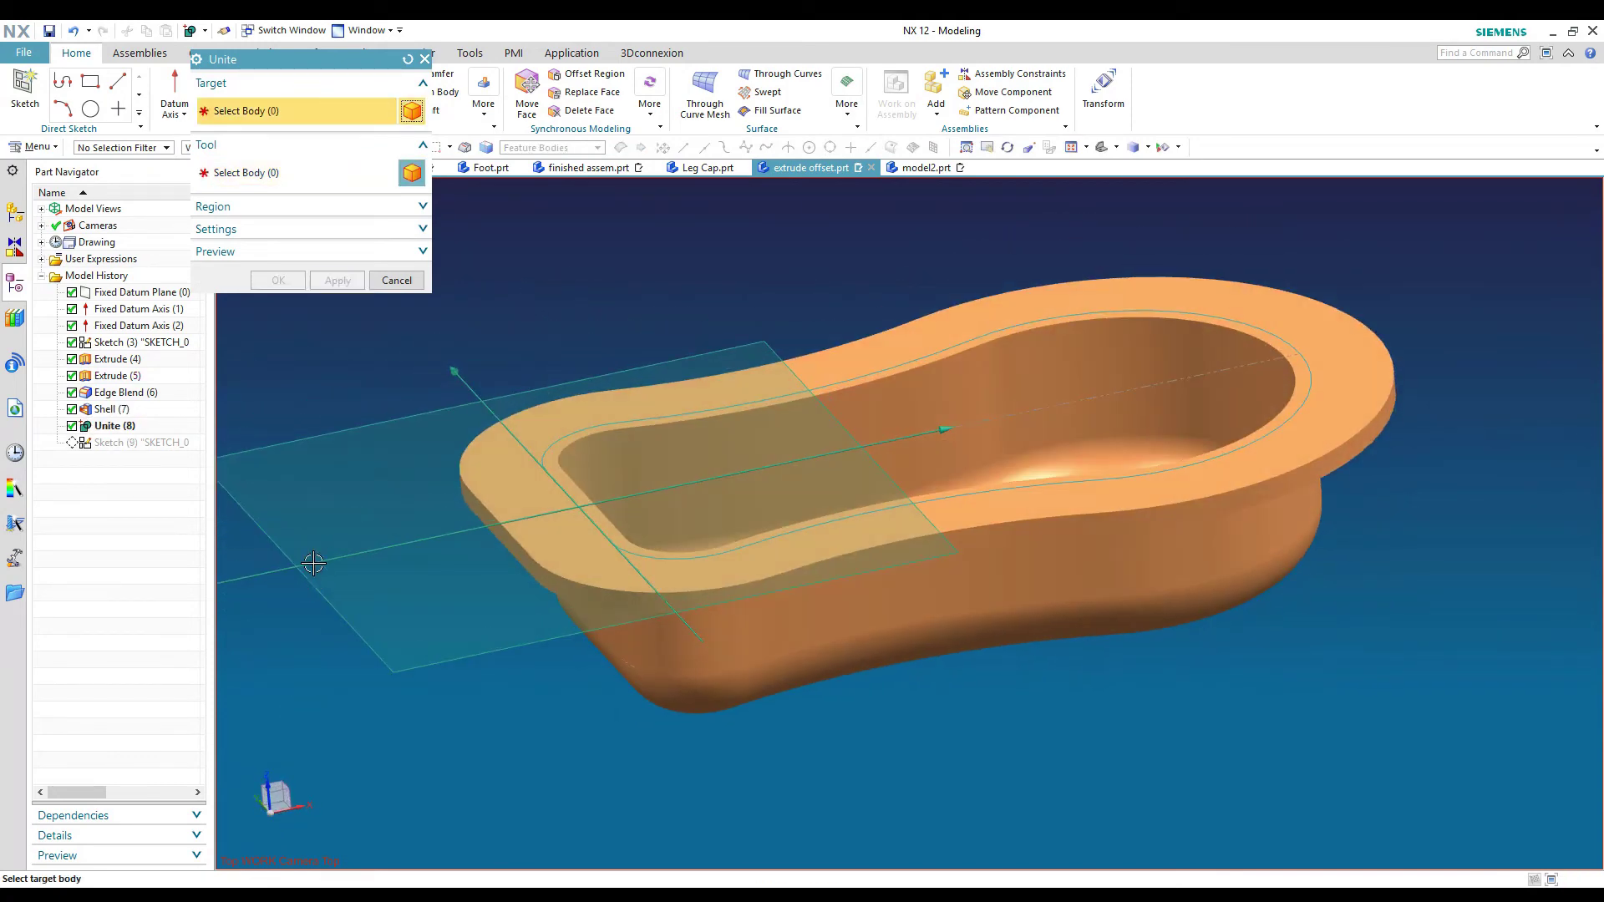
click(389, 280)
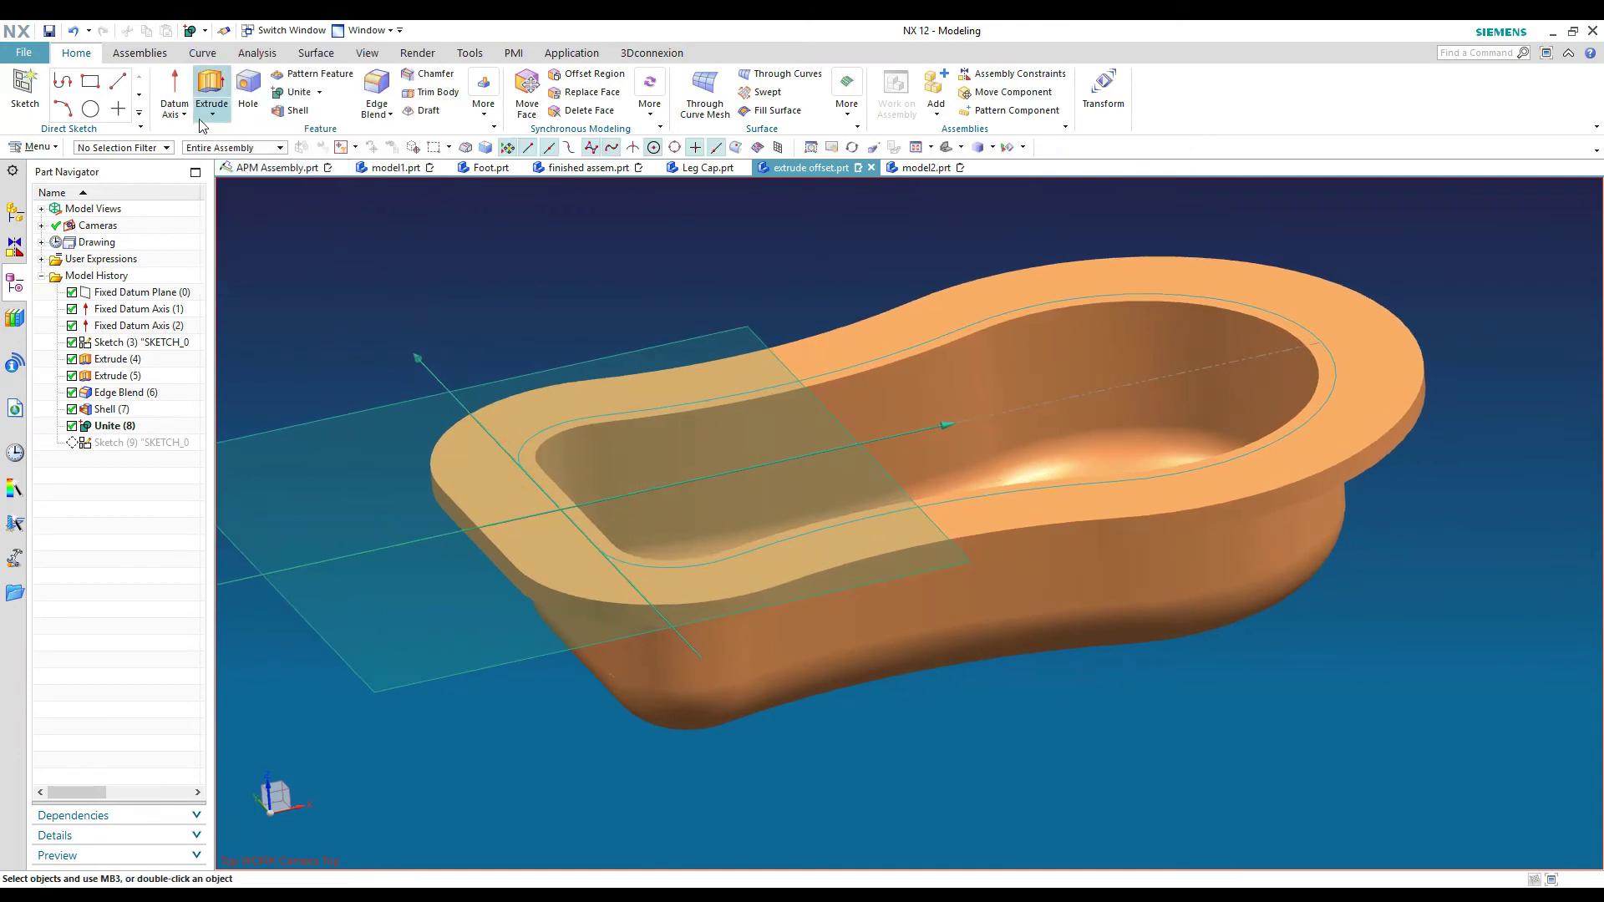
Start a new Extrude of the whole sketch profile, reversed down into the tray with the 0.175 in end distance.
click(223, 94)
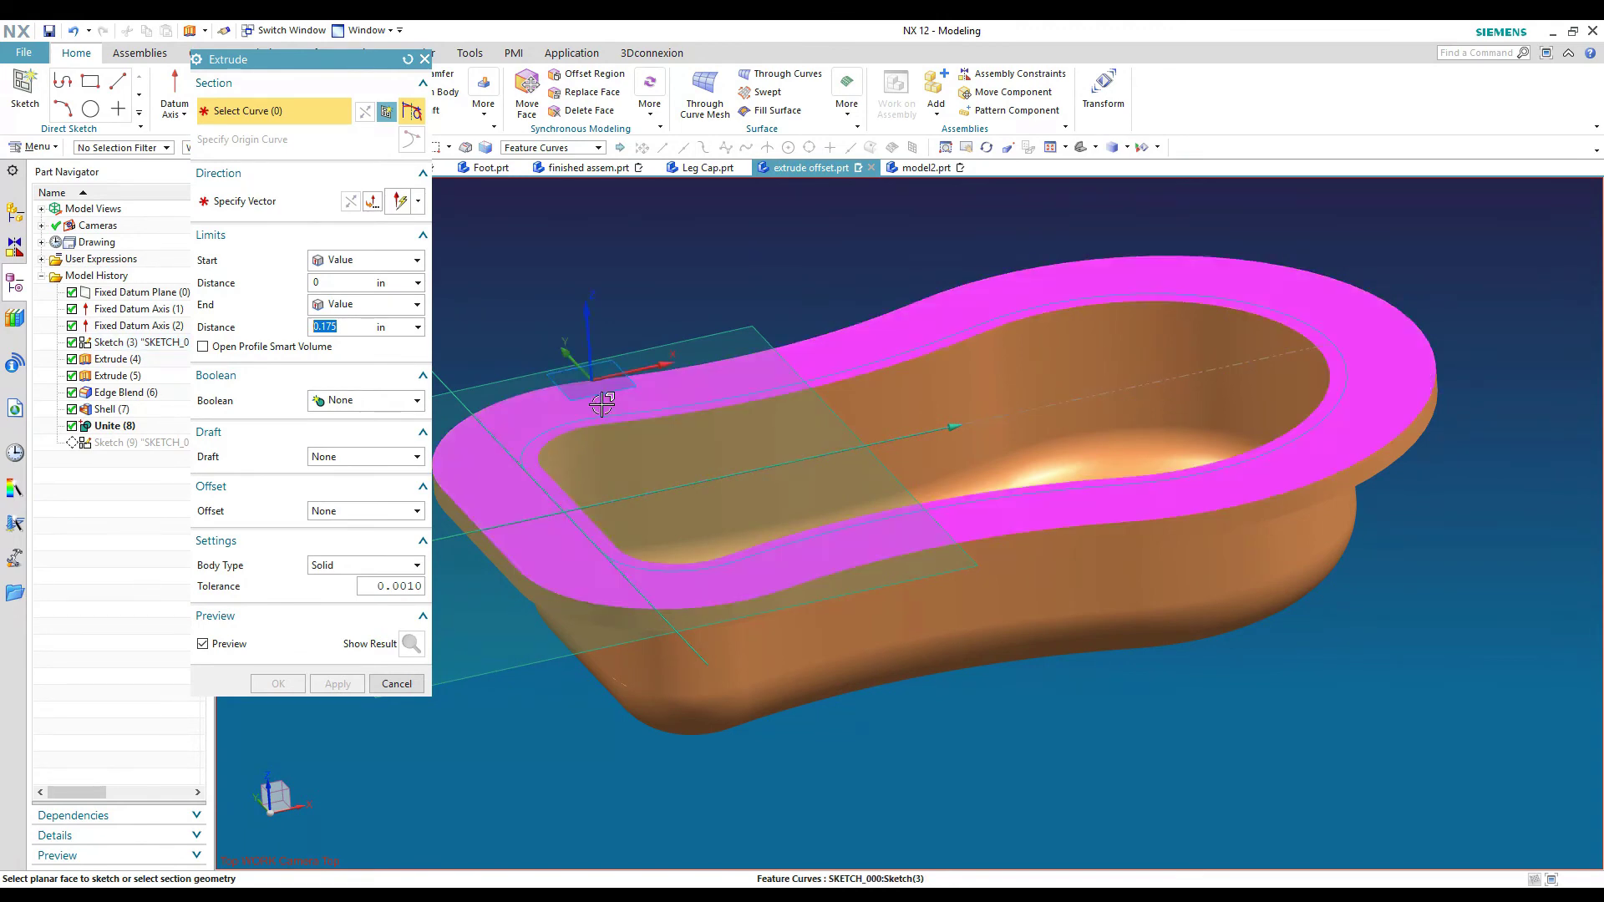
click(612, 415)
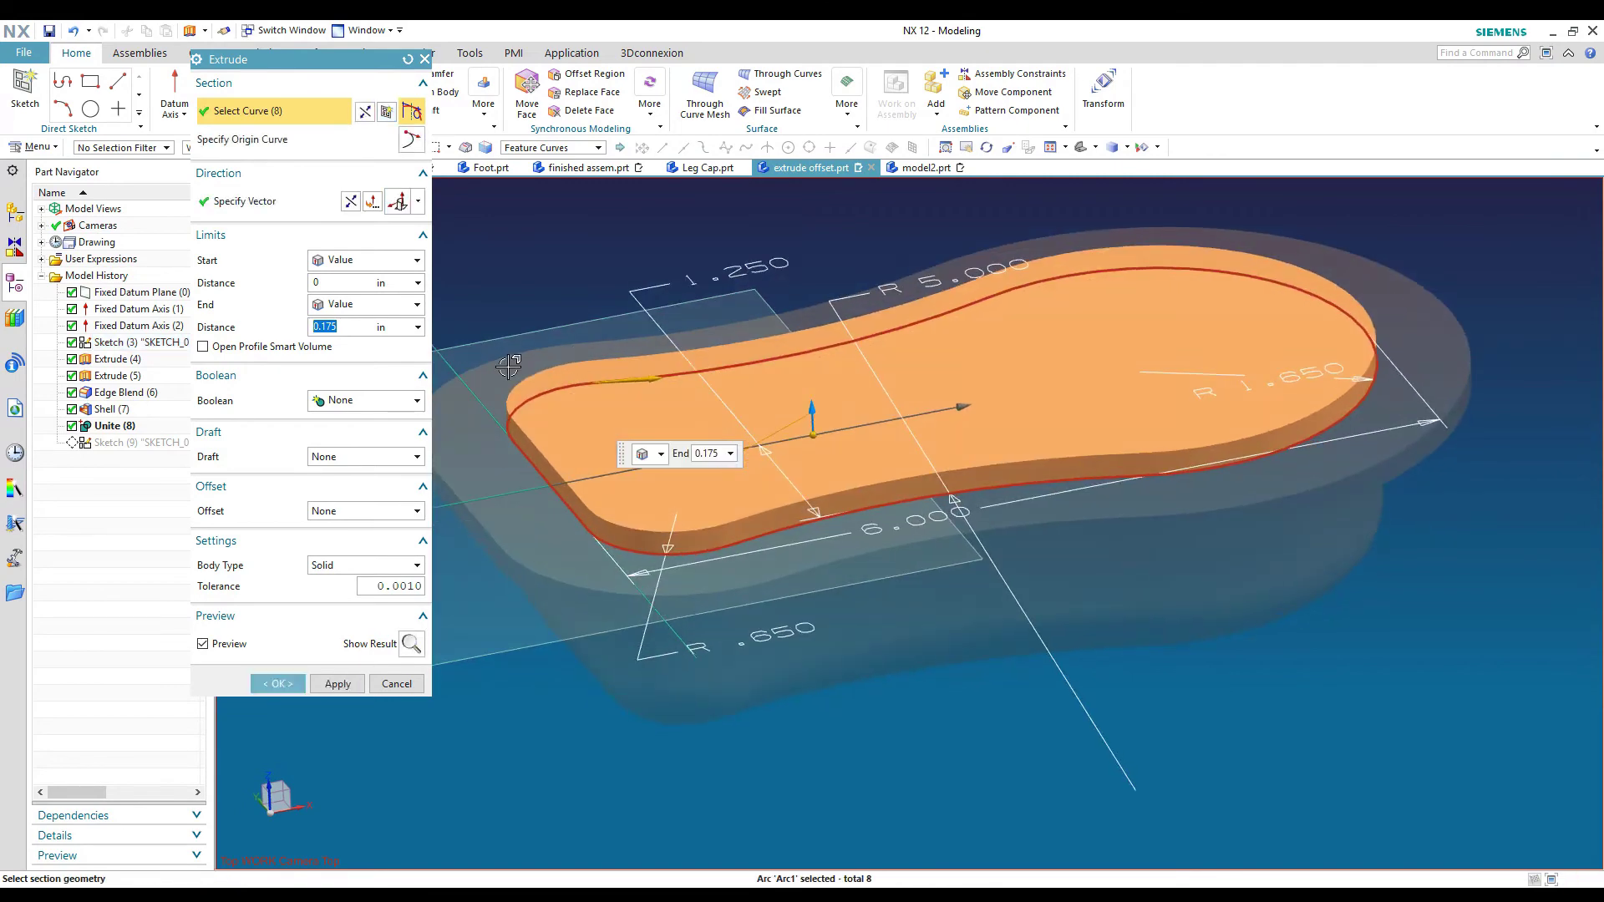
click(351, 202)
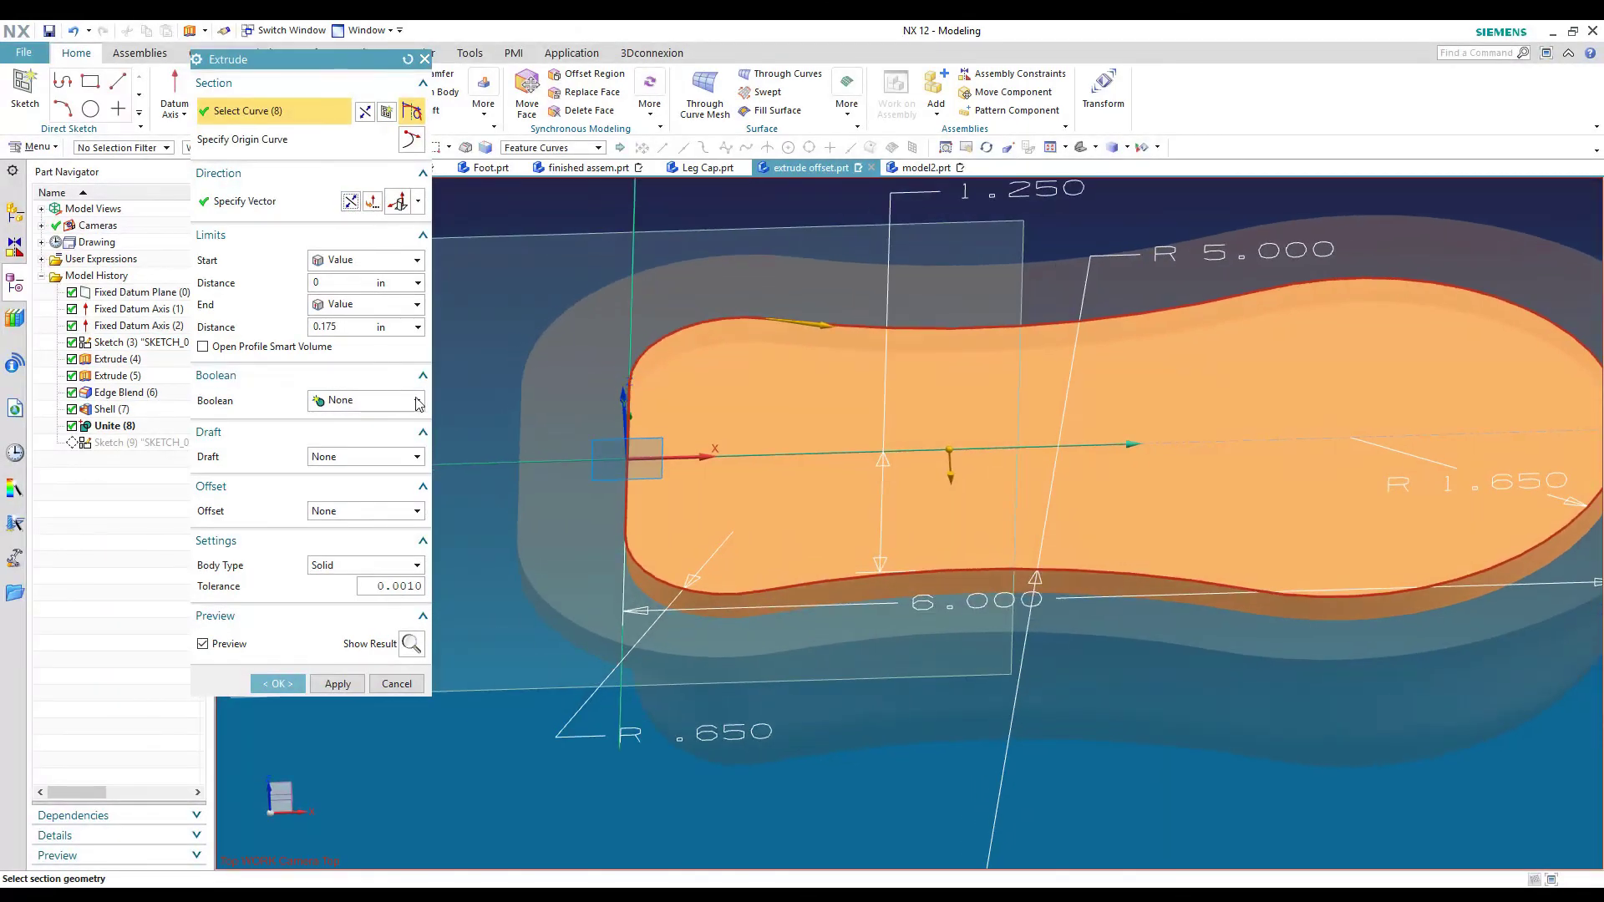
Apply a single-sided offset of -0.05 in to the extrusion and subtract it from the tray to cut a ledge inside the rim.
click(339, 511)
click(338, 543)
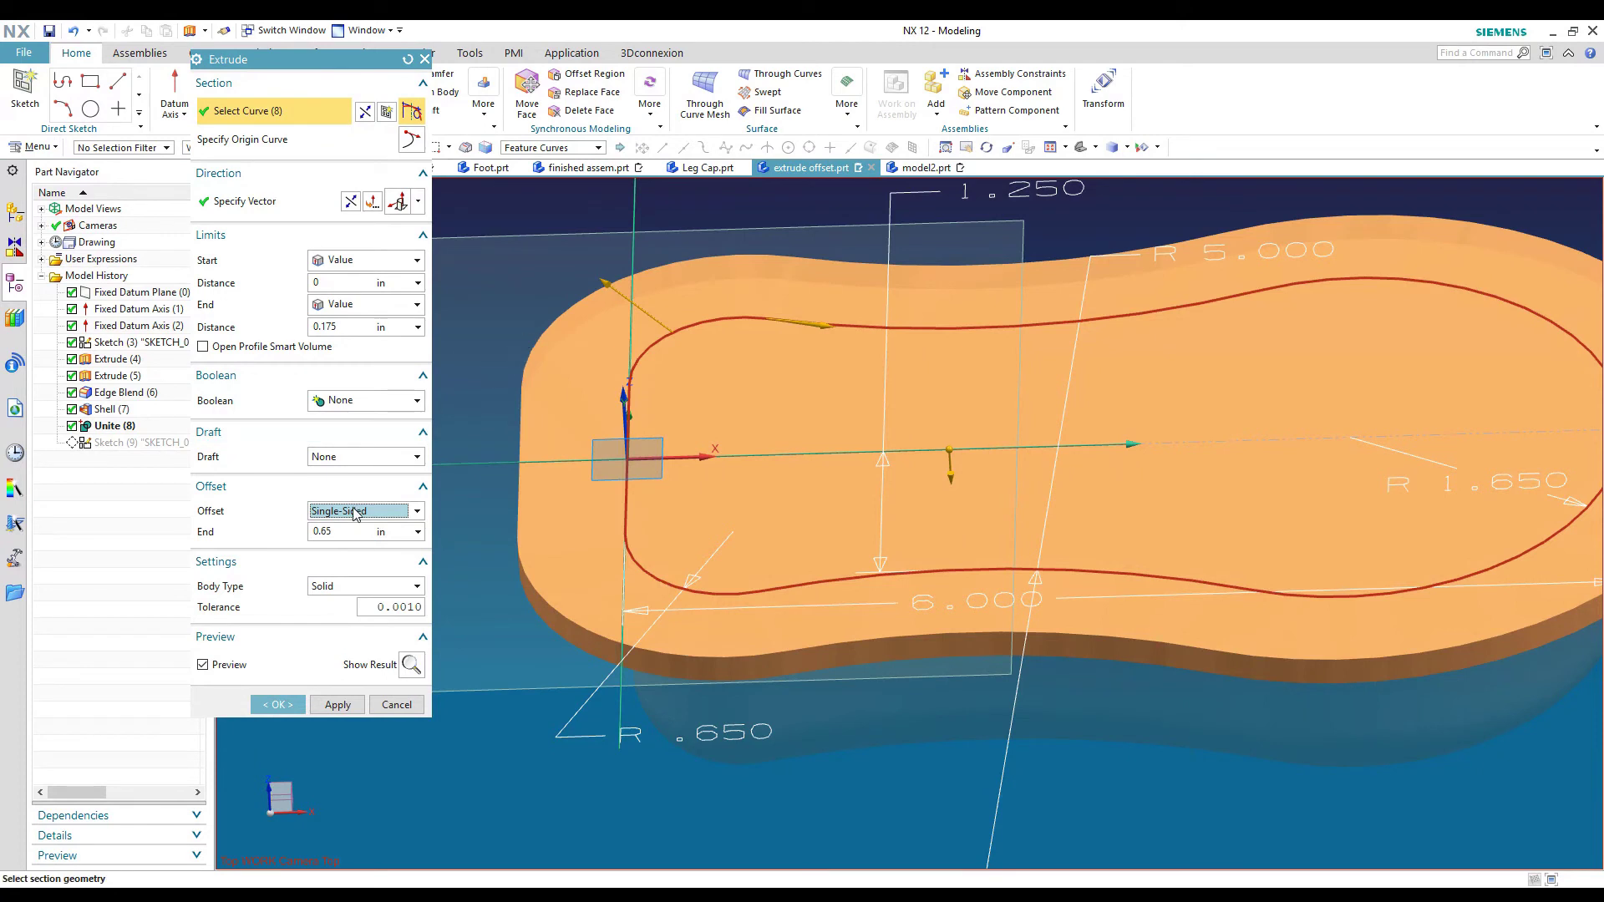
click(330, 532)
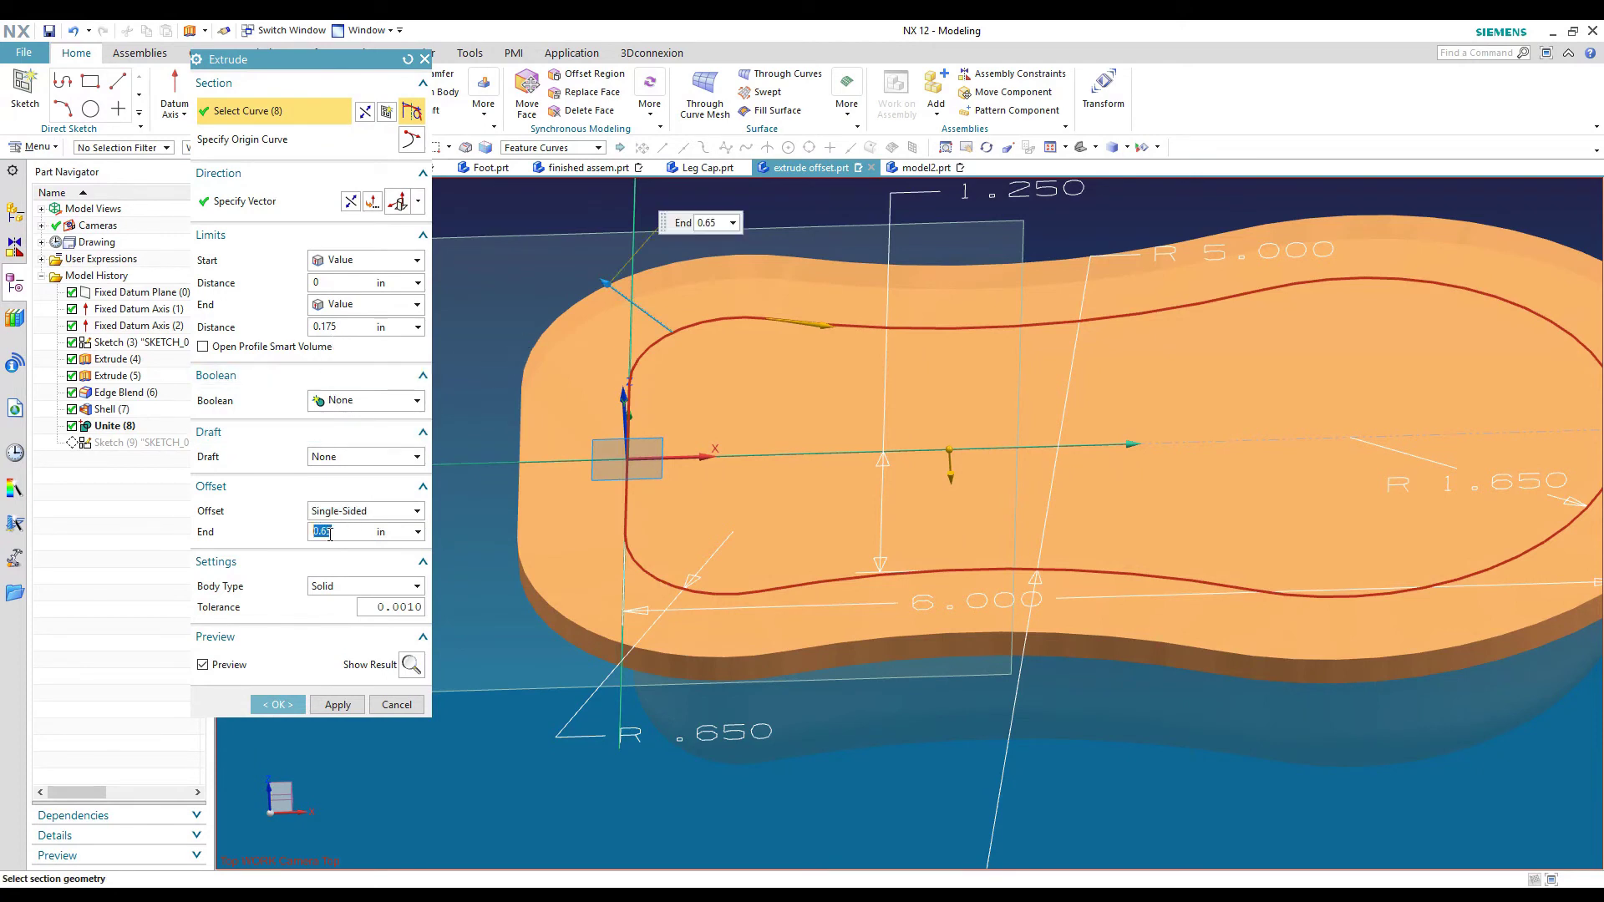
text(-.05)
key(Return)
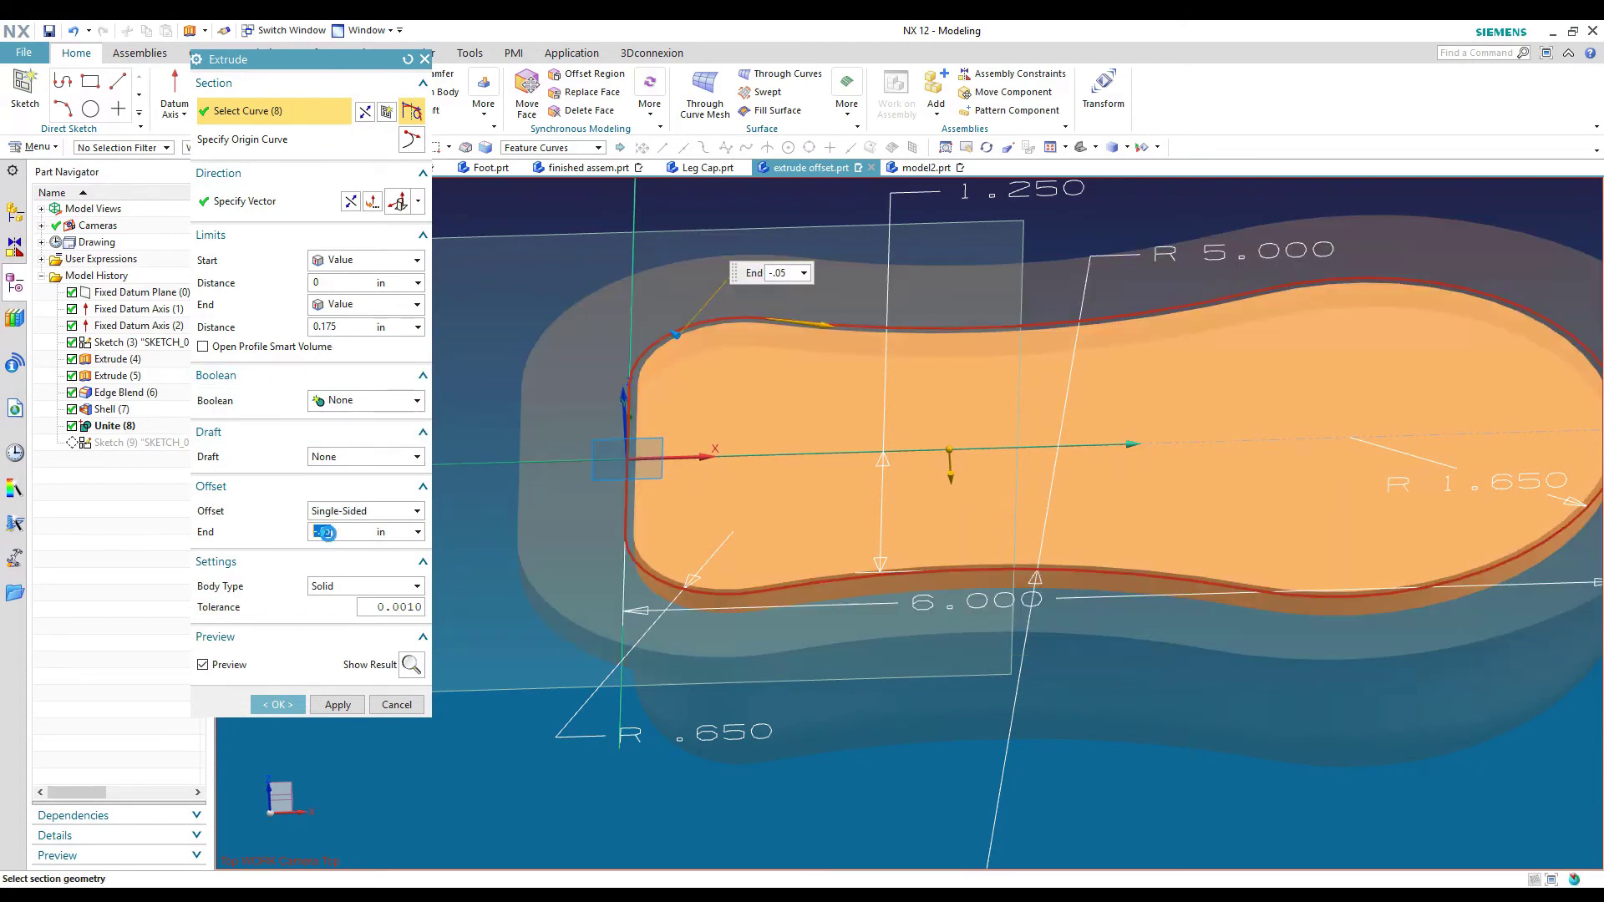
click(346, 405)
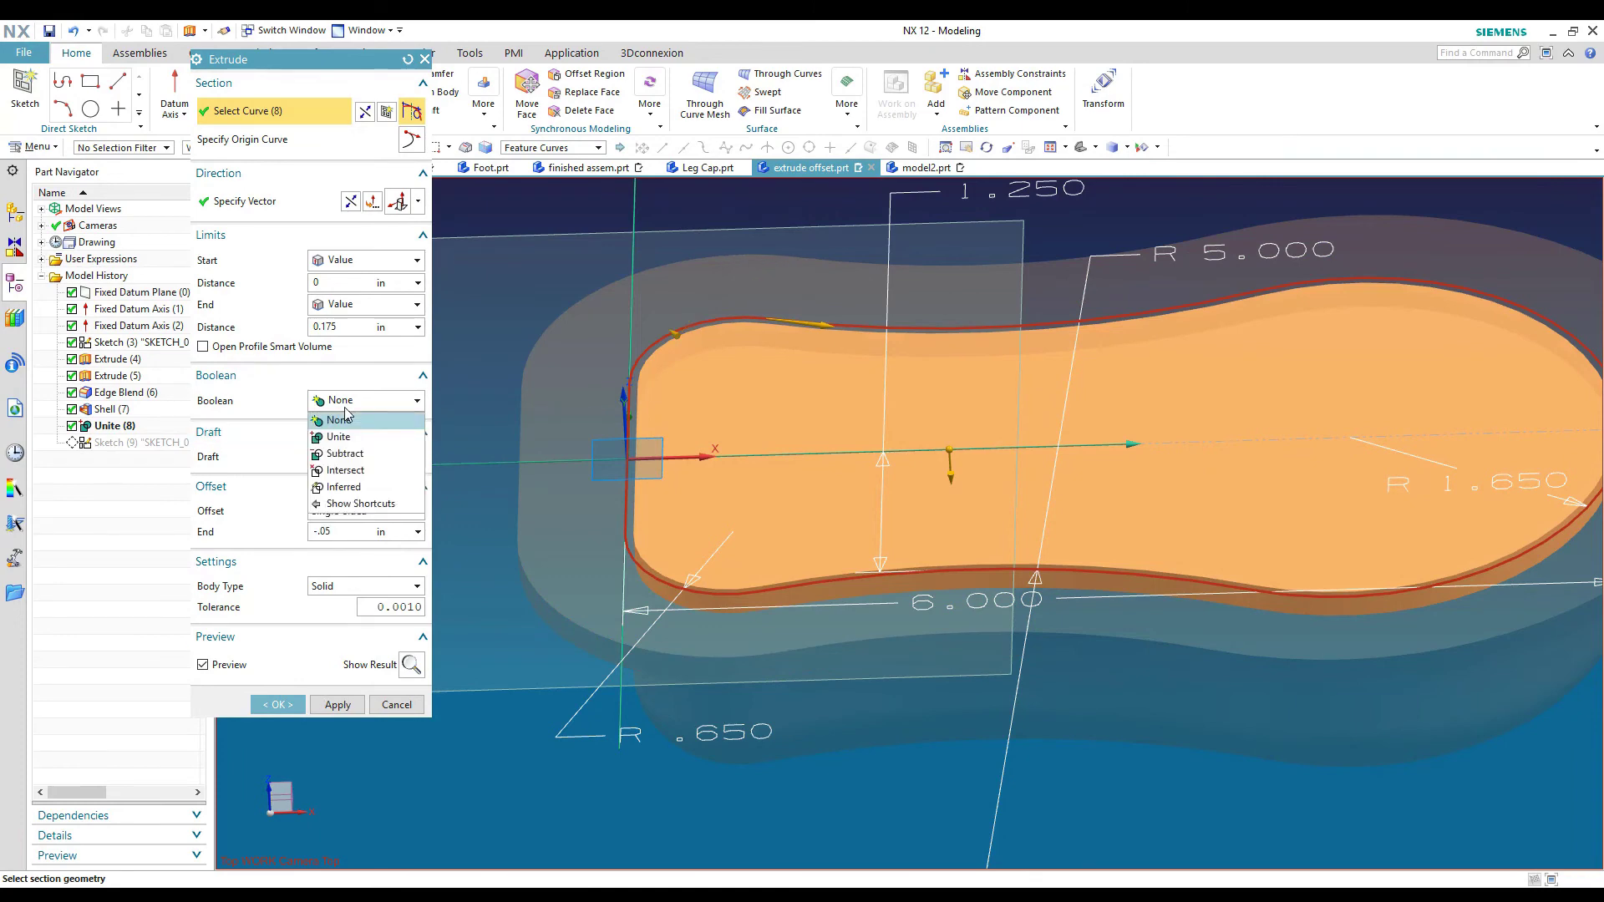
click(345, 454)
middle_click(487, 544)
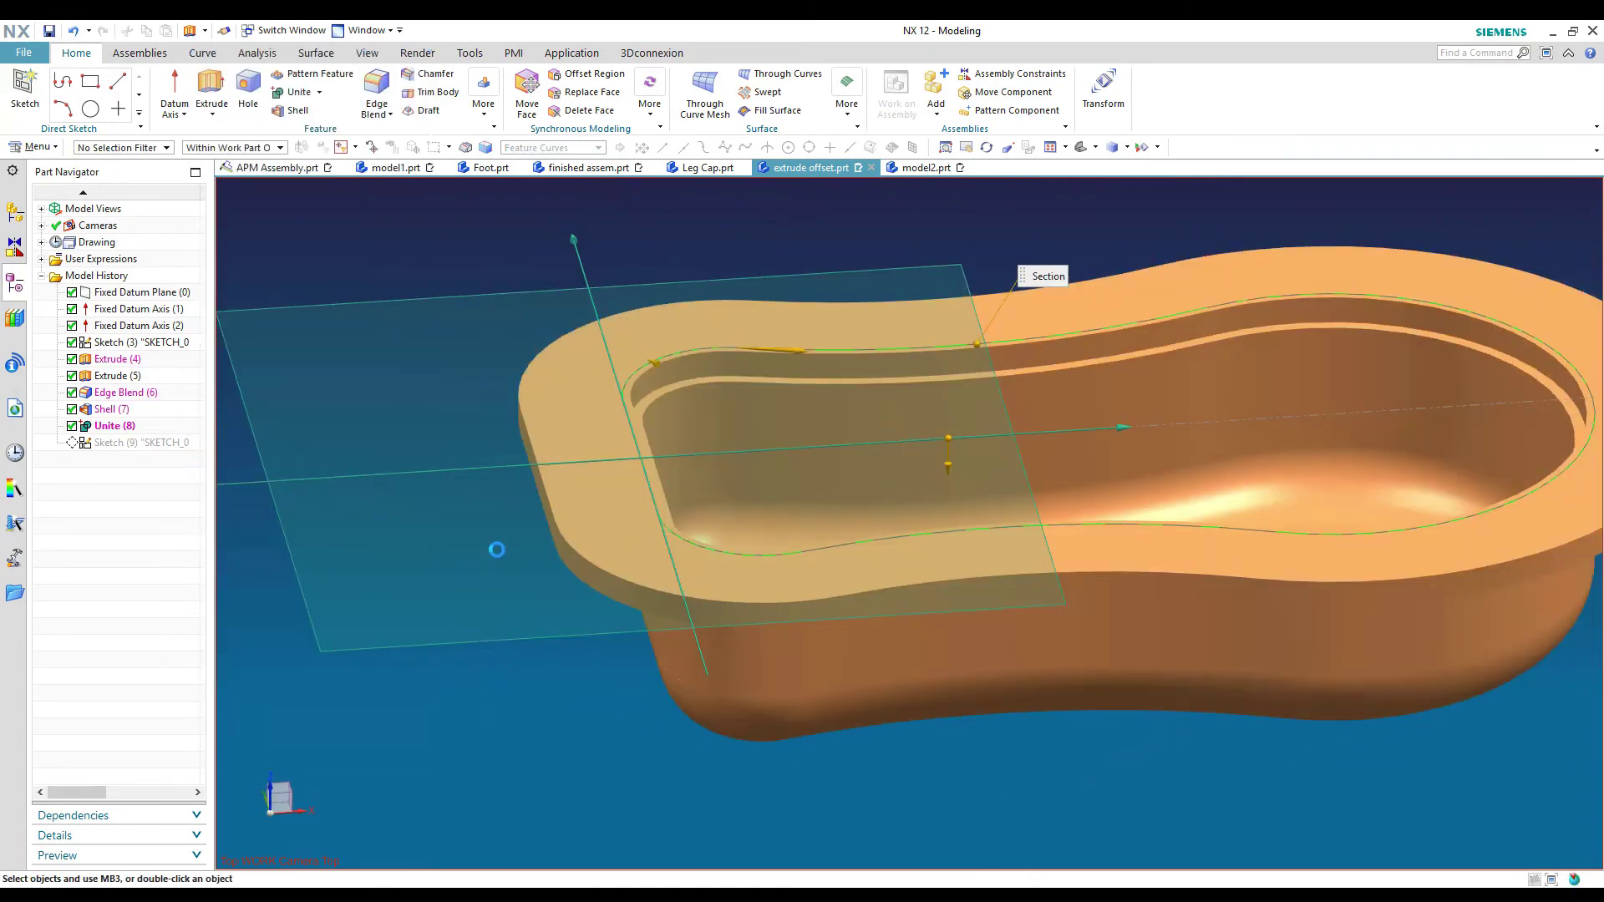
middle_drag(393, 543, 632, 411)
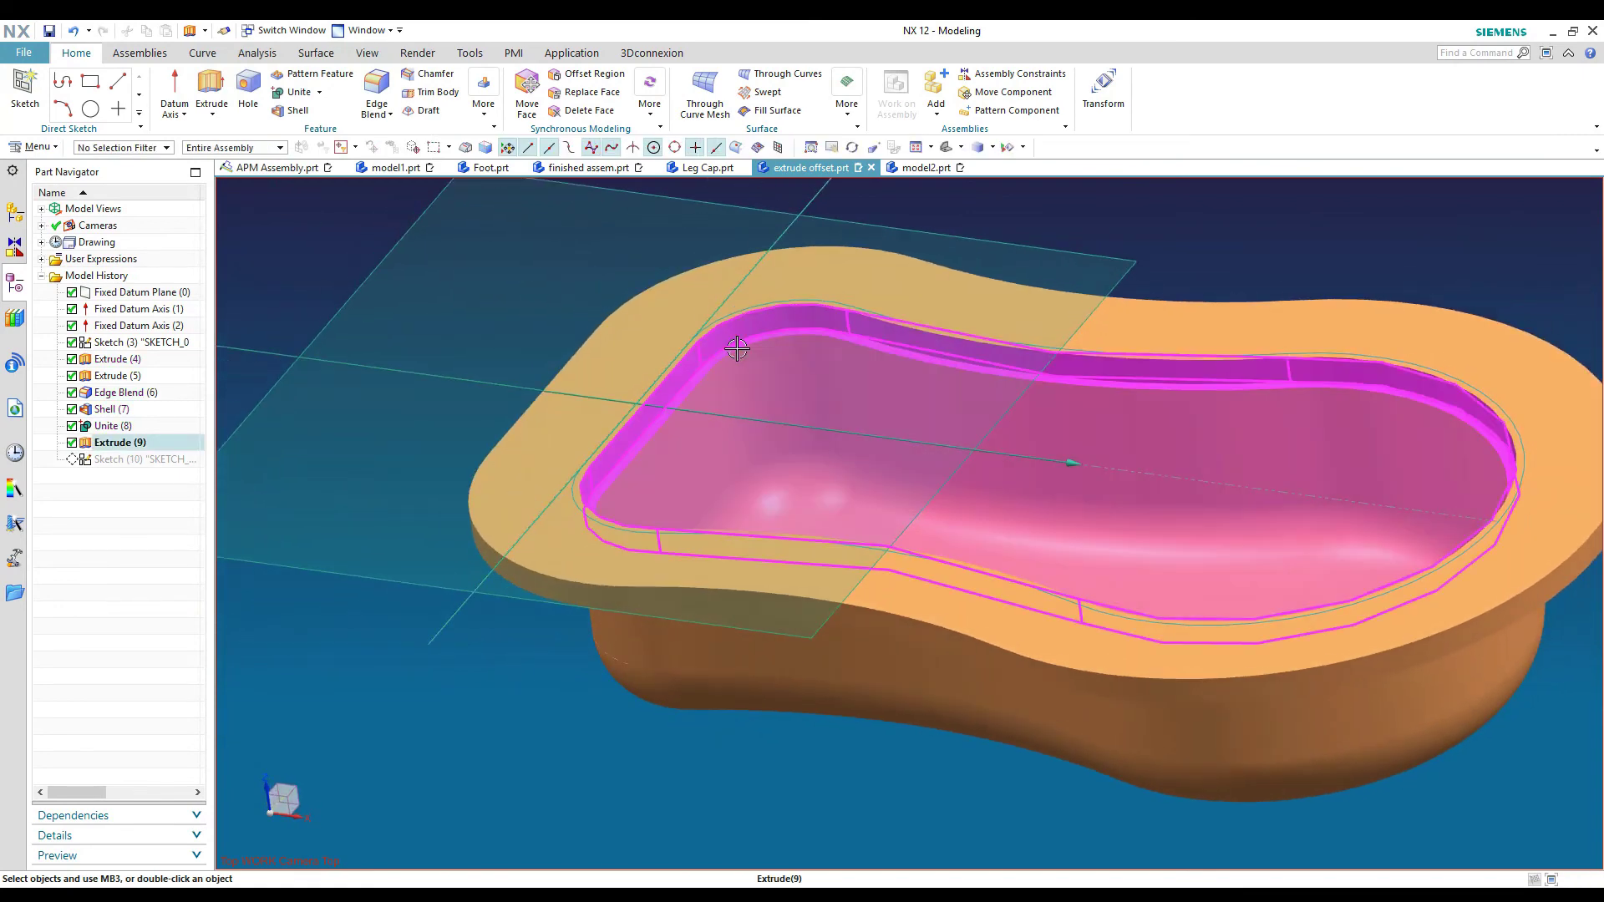
Reopen the ledge cut's Extrude settings, close them unchanged, and examine the tray's inner rim.
double_click(733, 349)
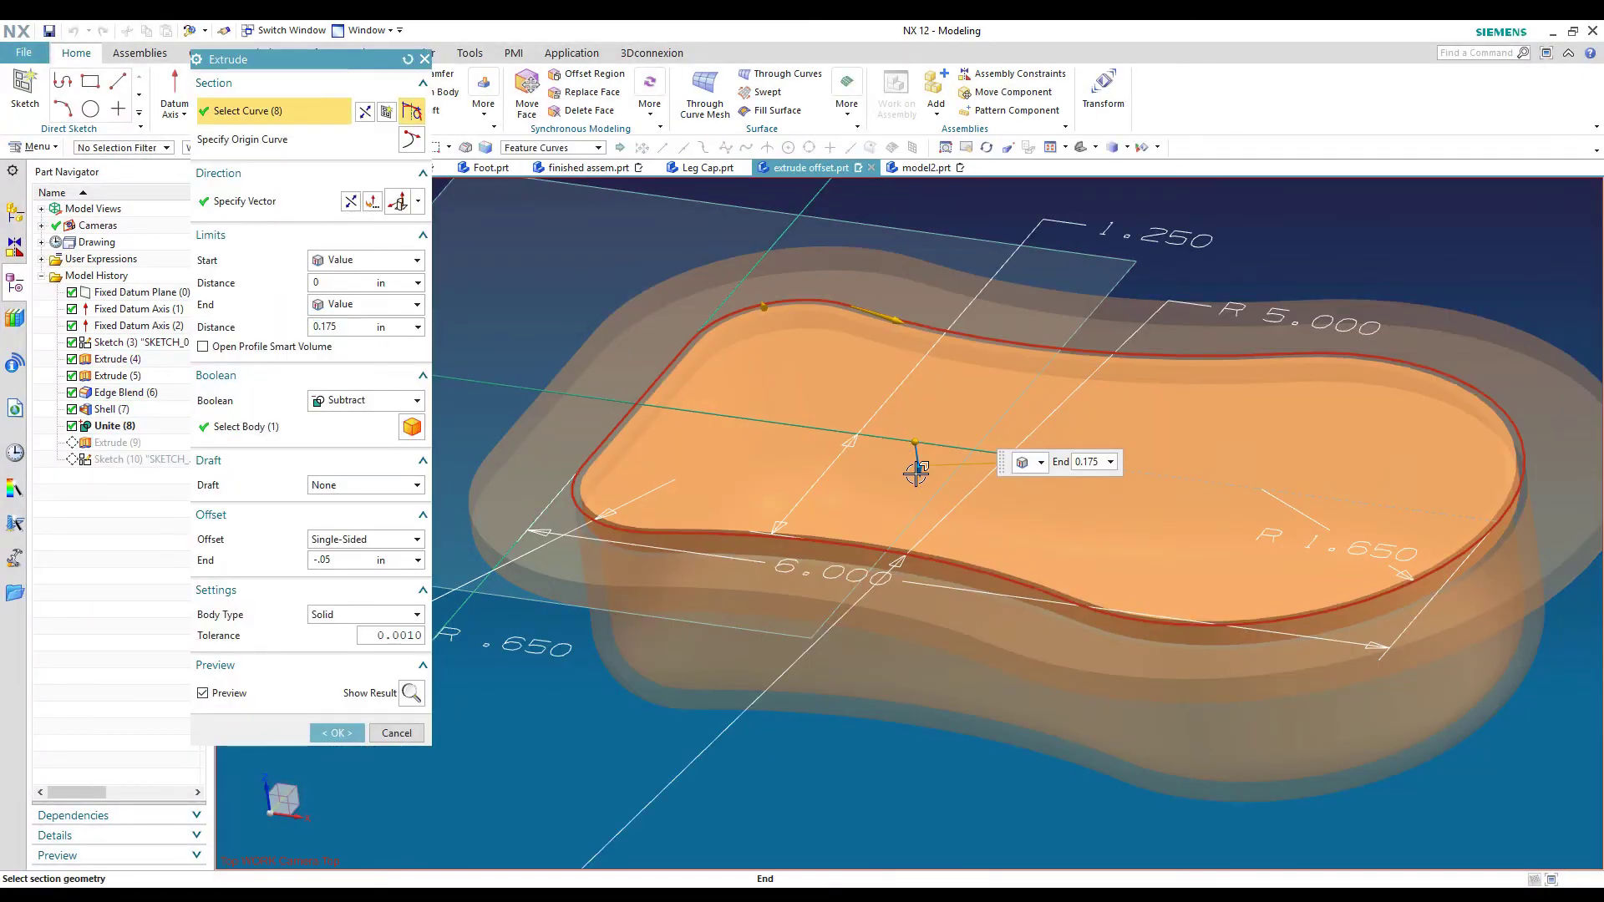
middle_click(907, 461)
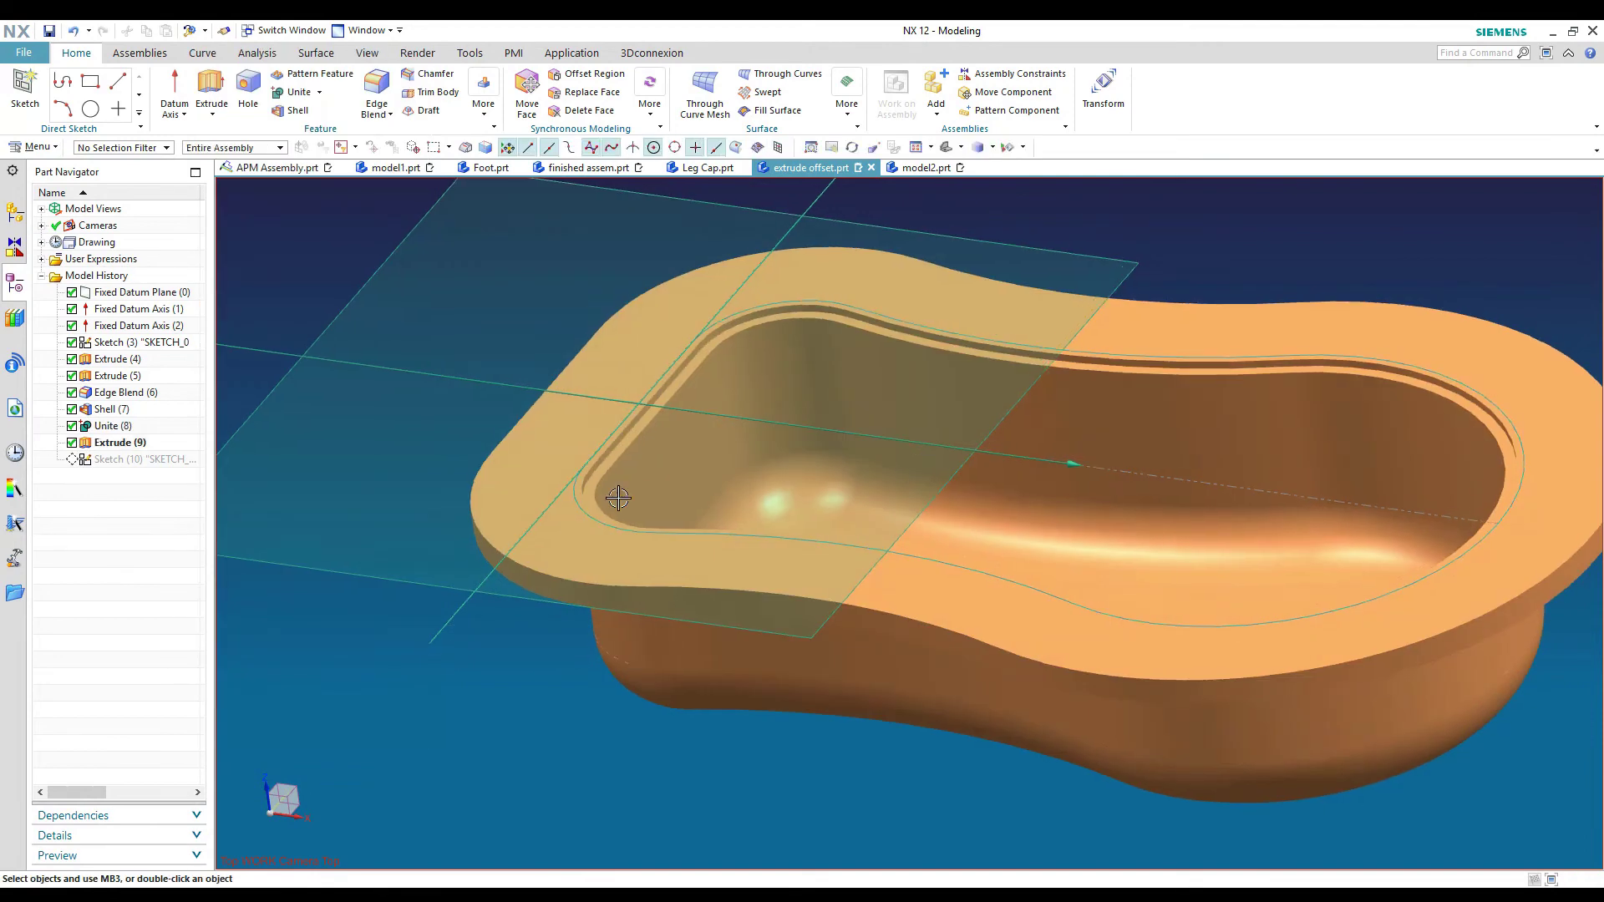
middle_drag(616, 494, 343, 533)
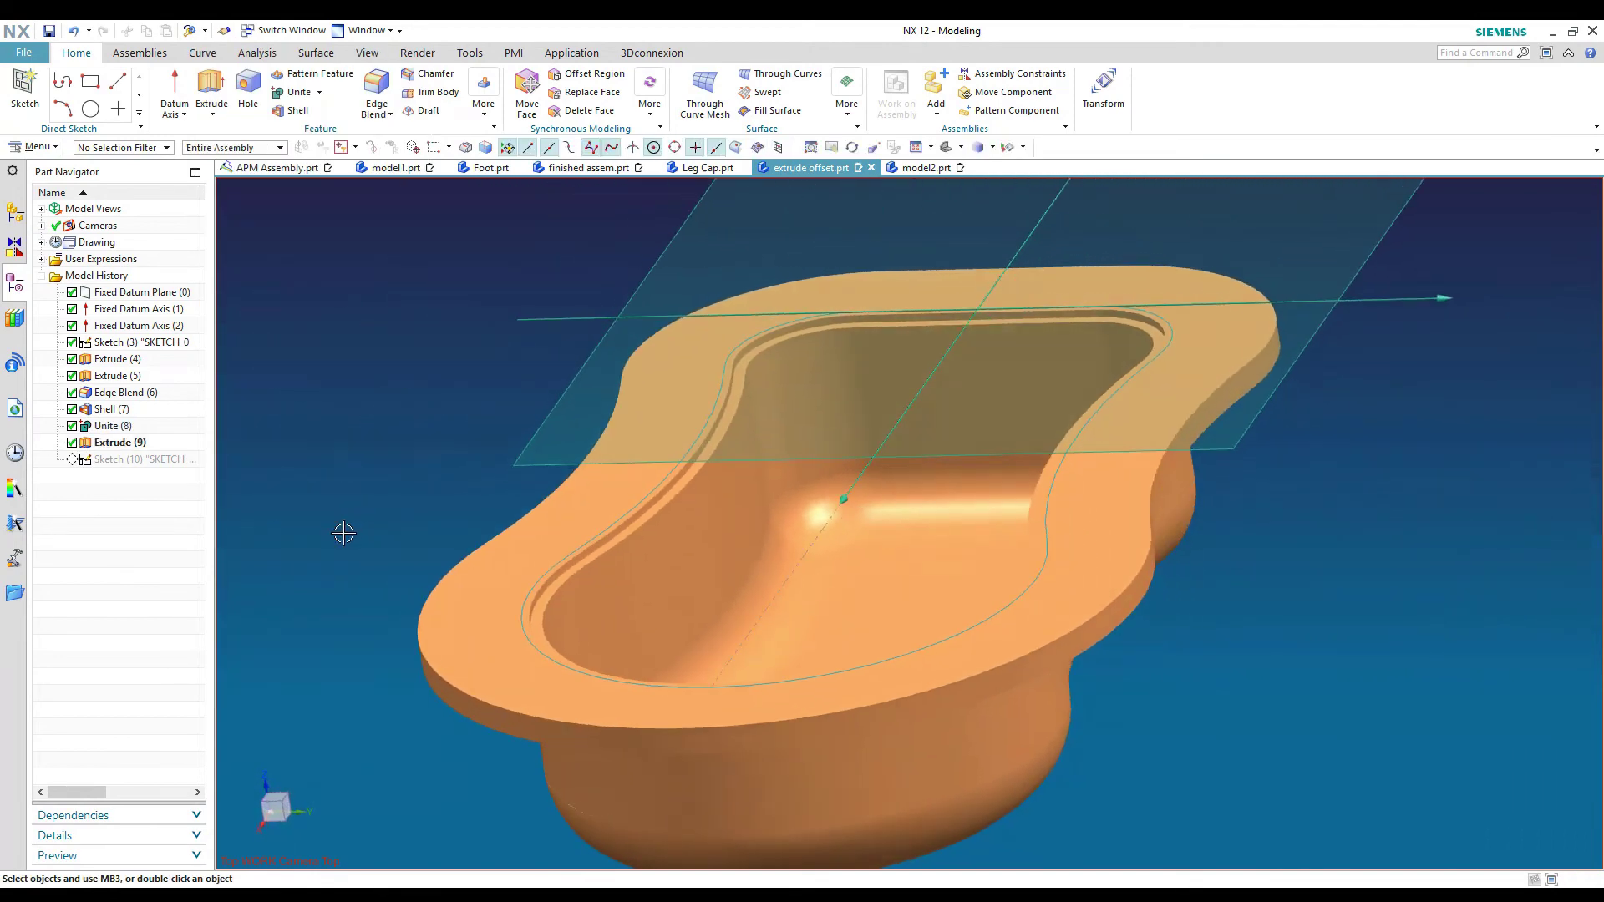